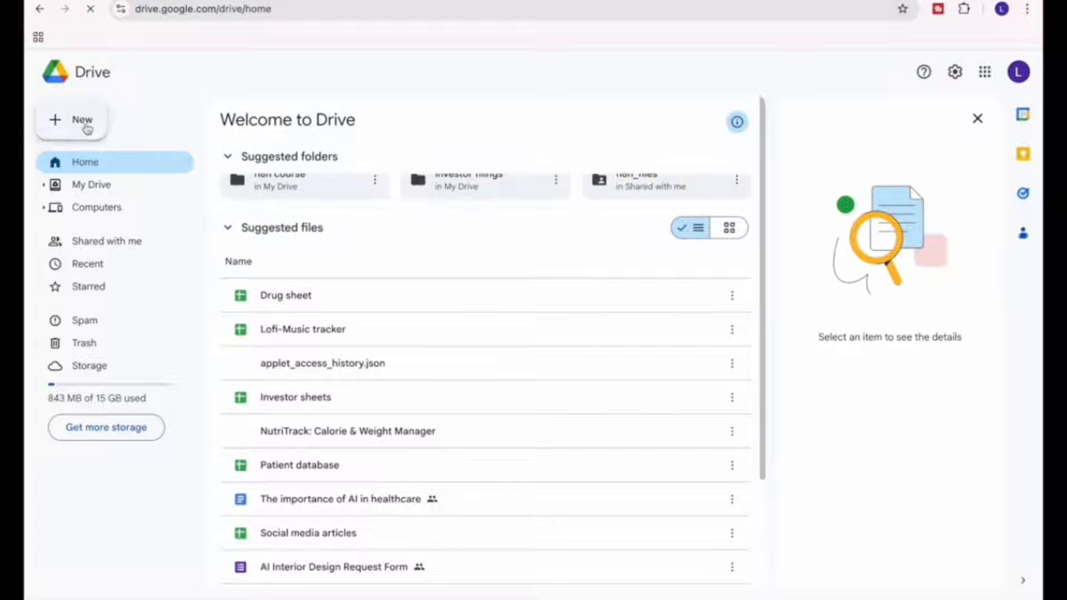
Create a new blank Google Sheets spreadsheet from Drive and name it "Customer details".
key(Escape)
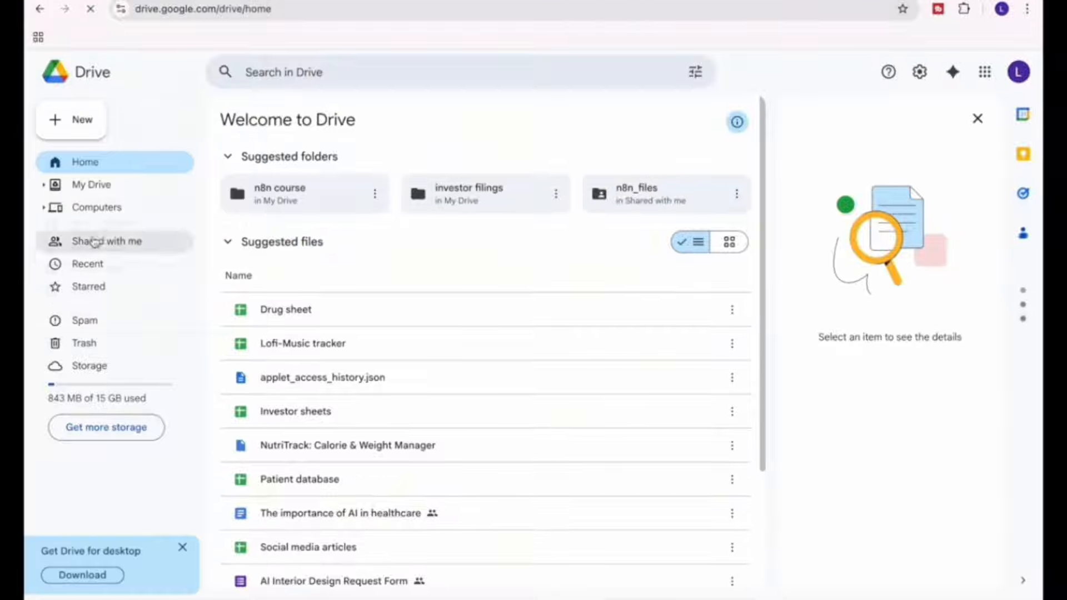
click(68, 138)
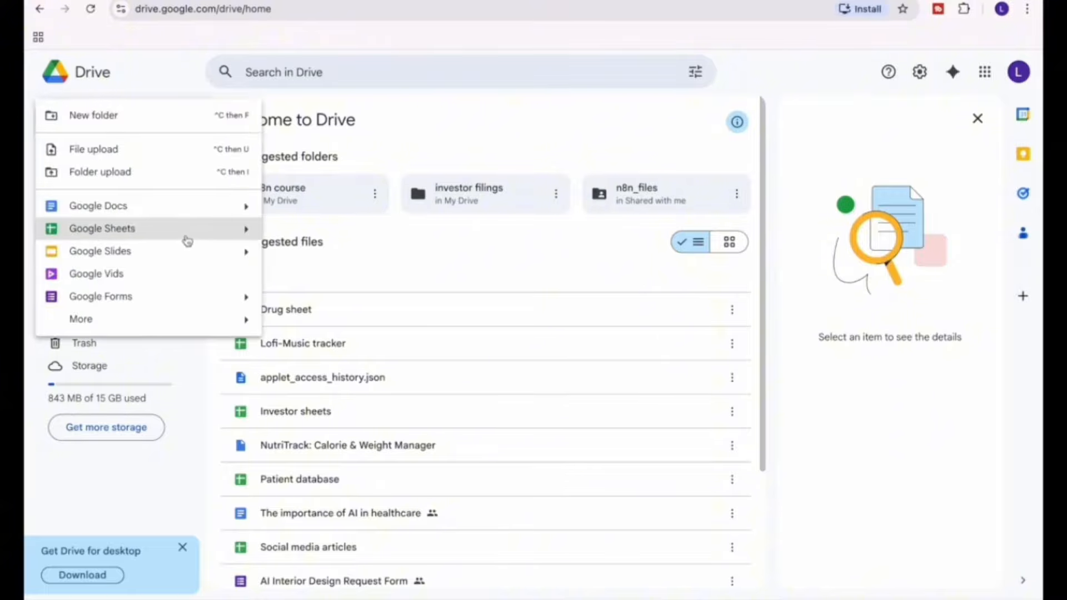
click(203, 234)
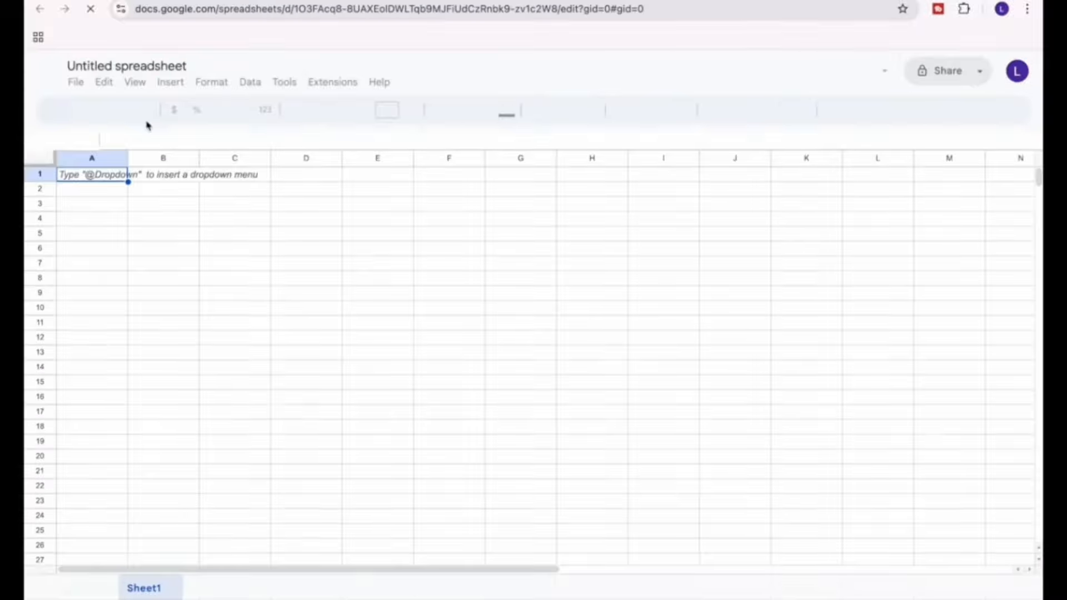
click(127, 67)
text(Customer)
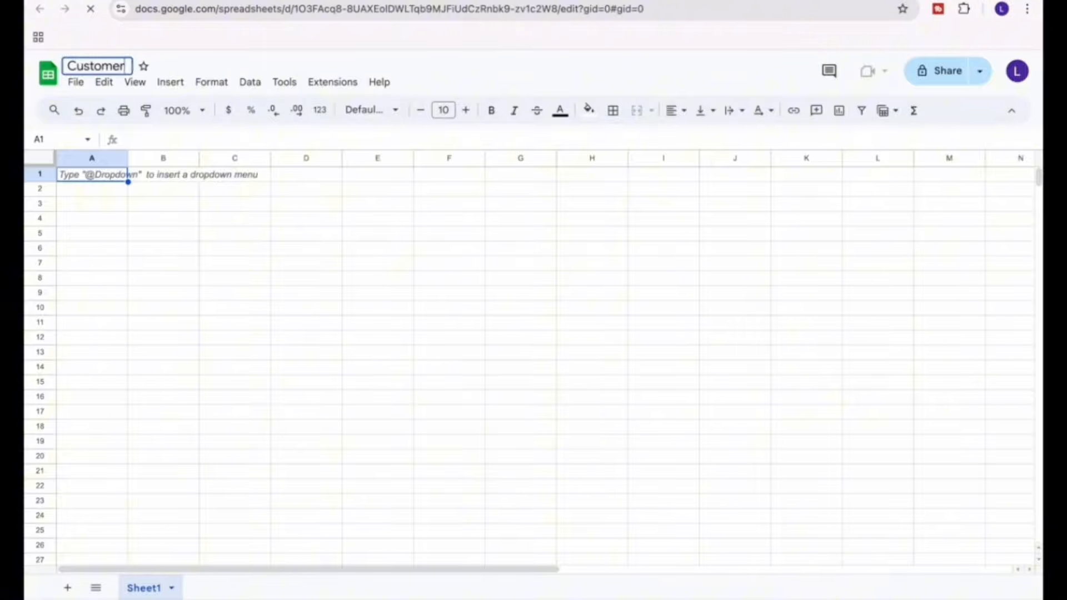
text( details)
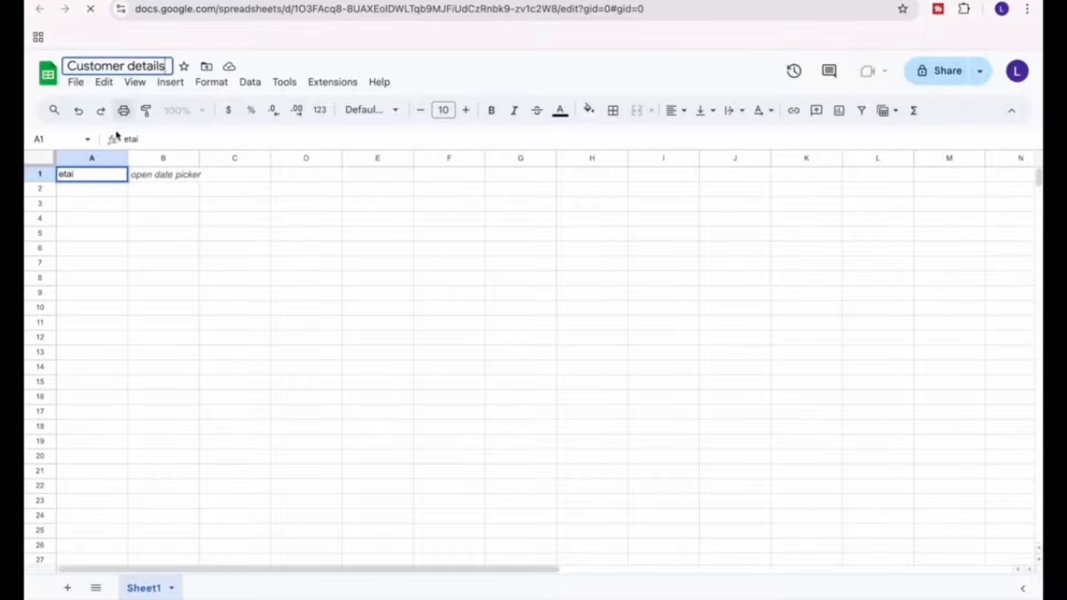
key(Return)
Clear the stray text in A1 and enter the column headers Name in A1 and Address in B1.
key(BackSpace)
key(BackSpace)
key(BackSpace)
key(BackSpace)
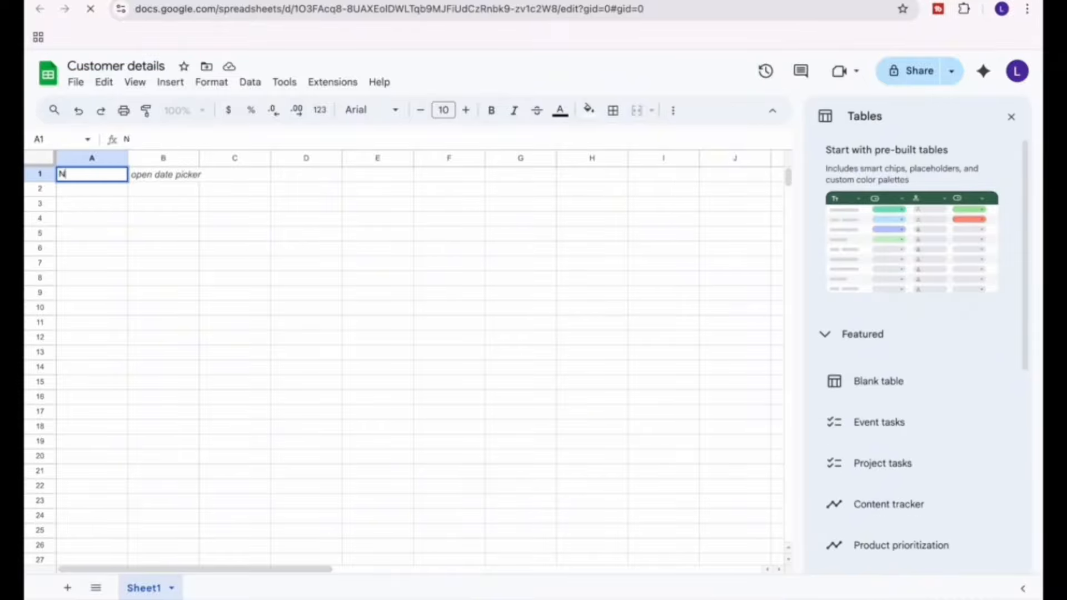
key(Tab)
text(Addre)
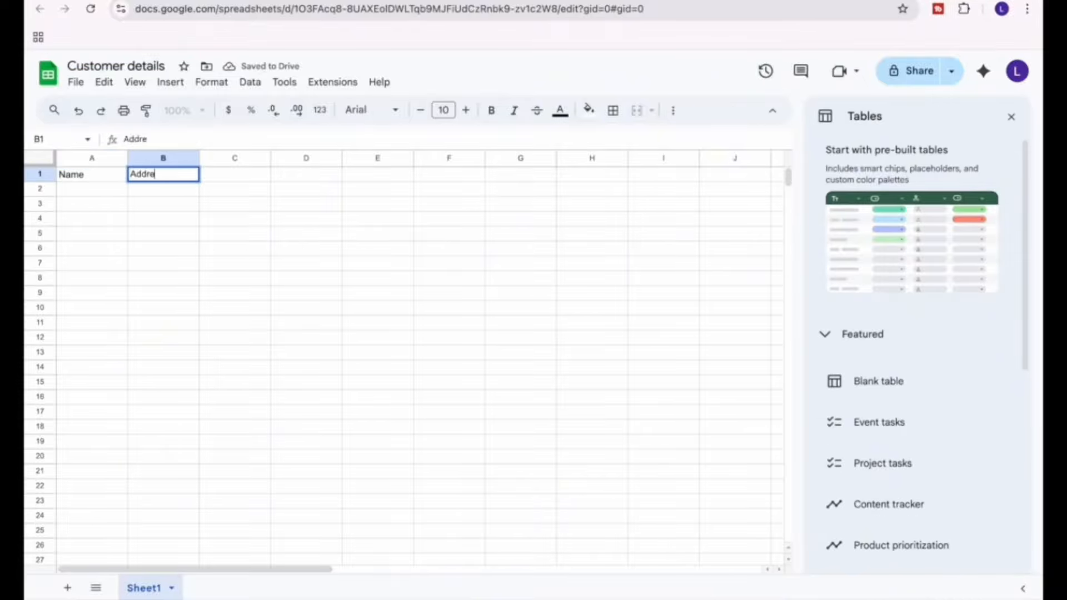
click(86, 177)
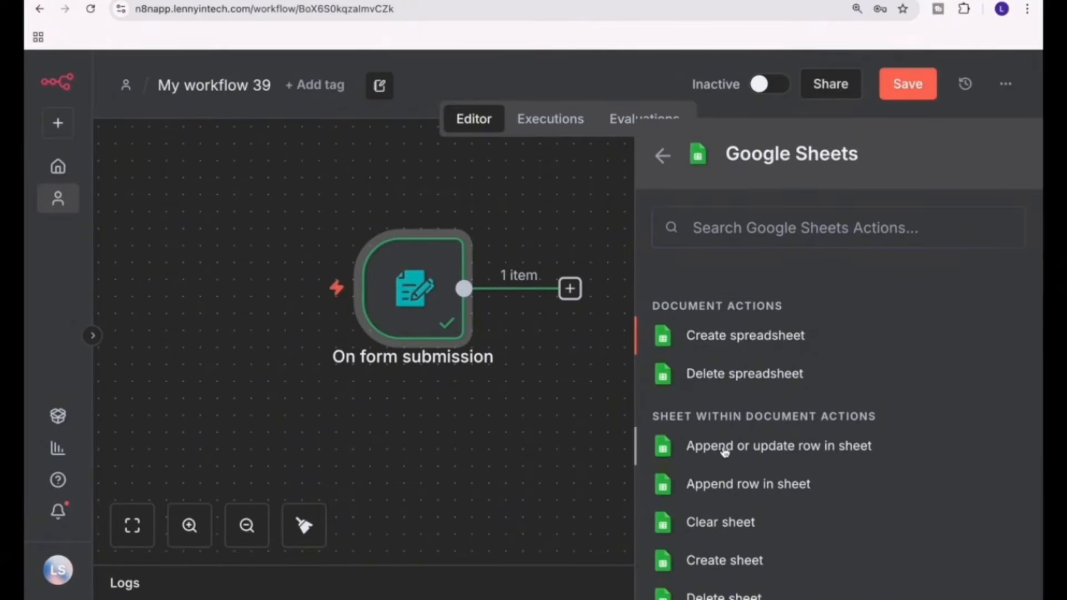
click(784, 451)
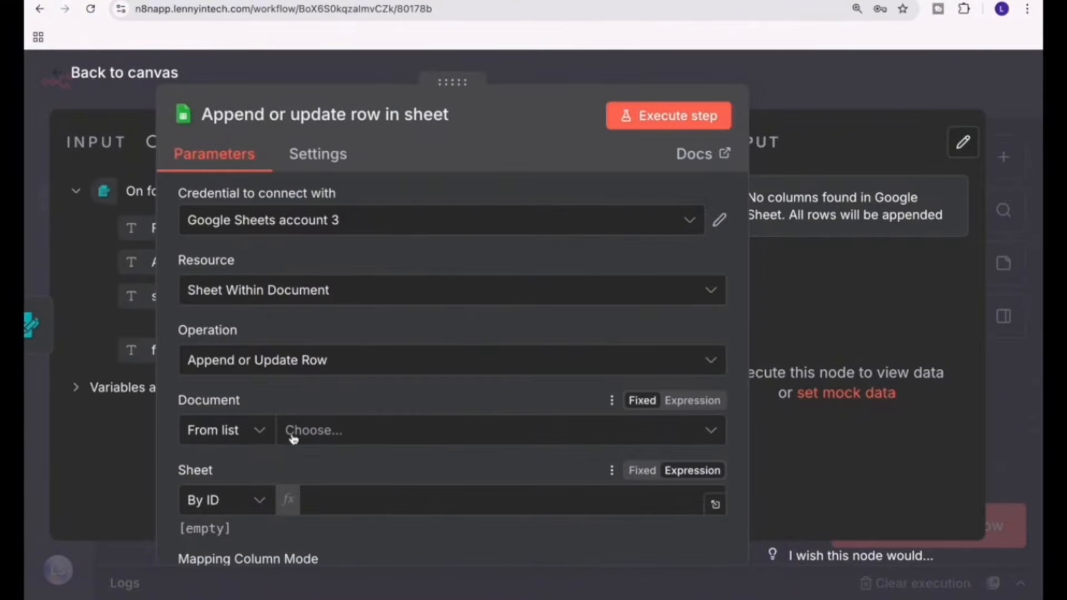
drag(452, 83, 618, 73)
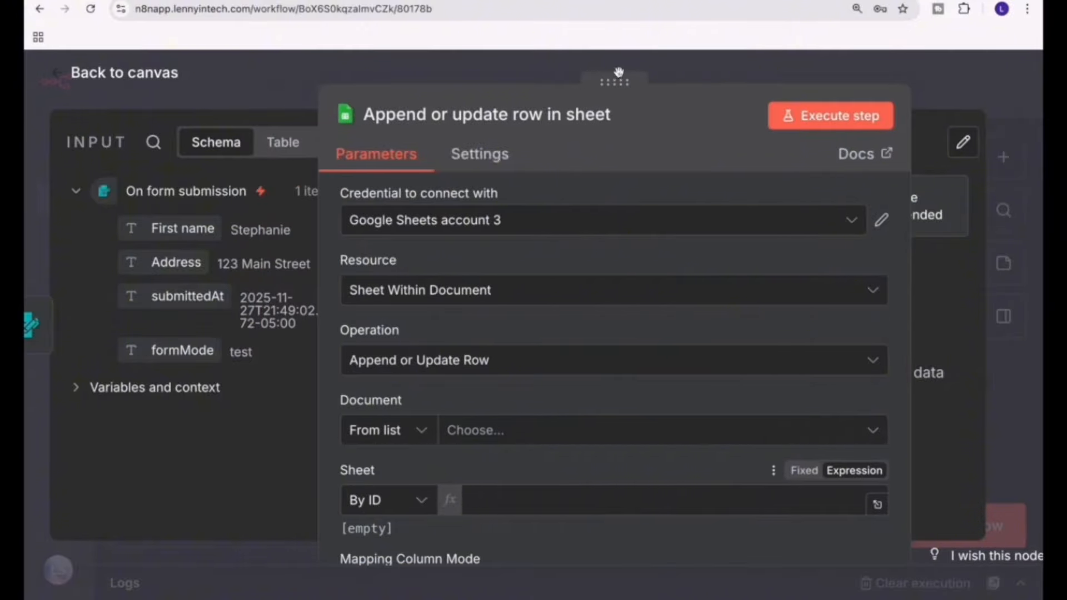
click(484, 233)
scroll(477, 388, down, 2)
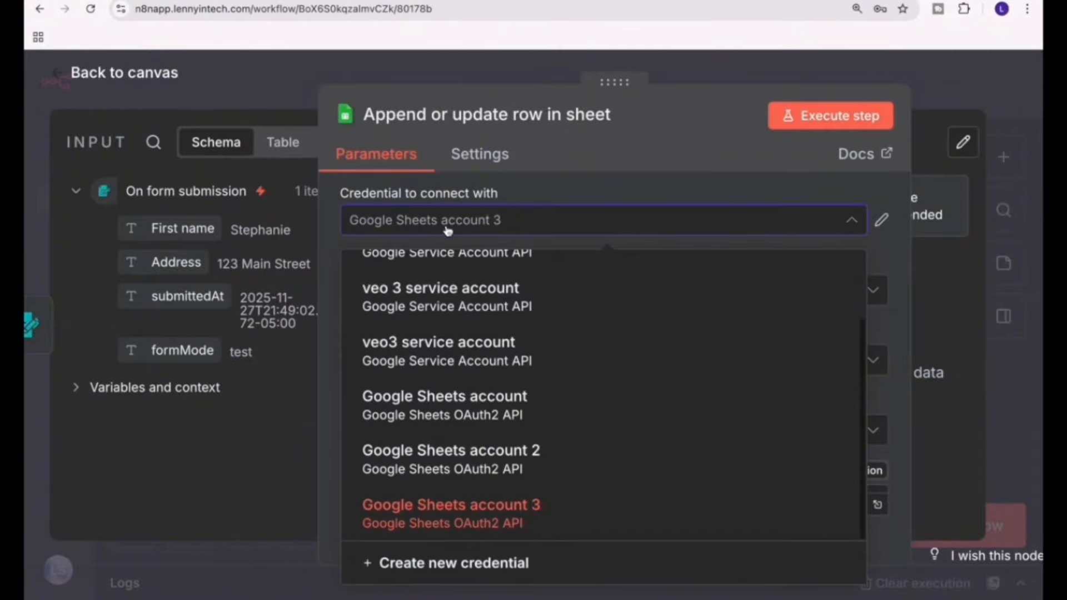
click(477, 559)
scroll(502, 467, down, 3)
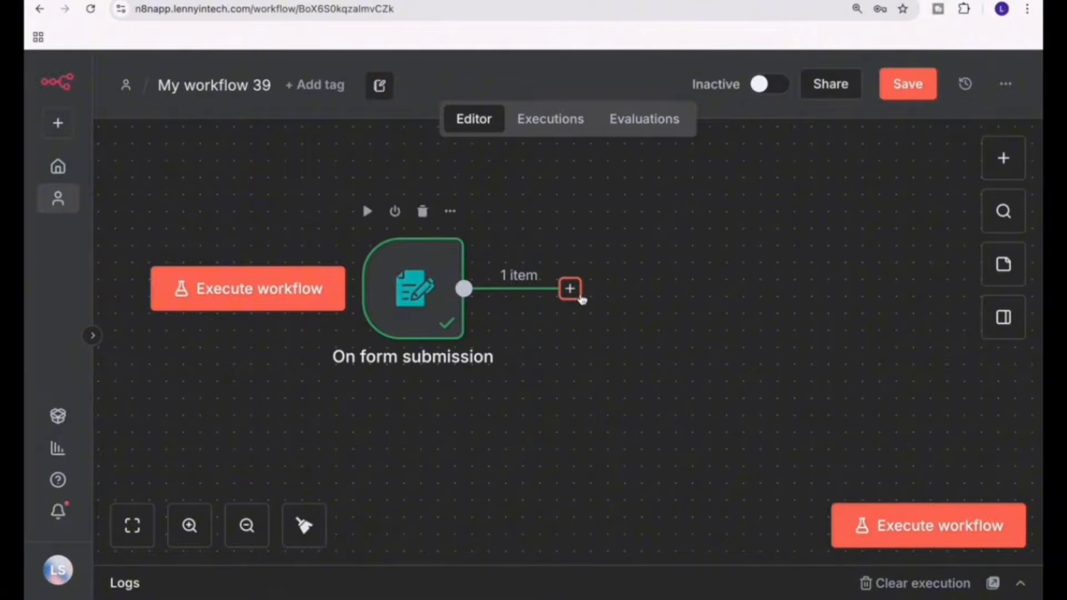
In the n8n workflow, add a Google Sheets "Append or update row in sheet" node after the form submission trigger.
click(569, 288)
text(sheet)
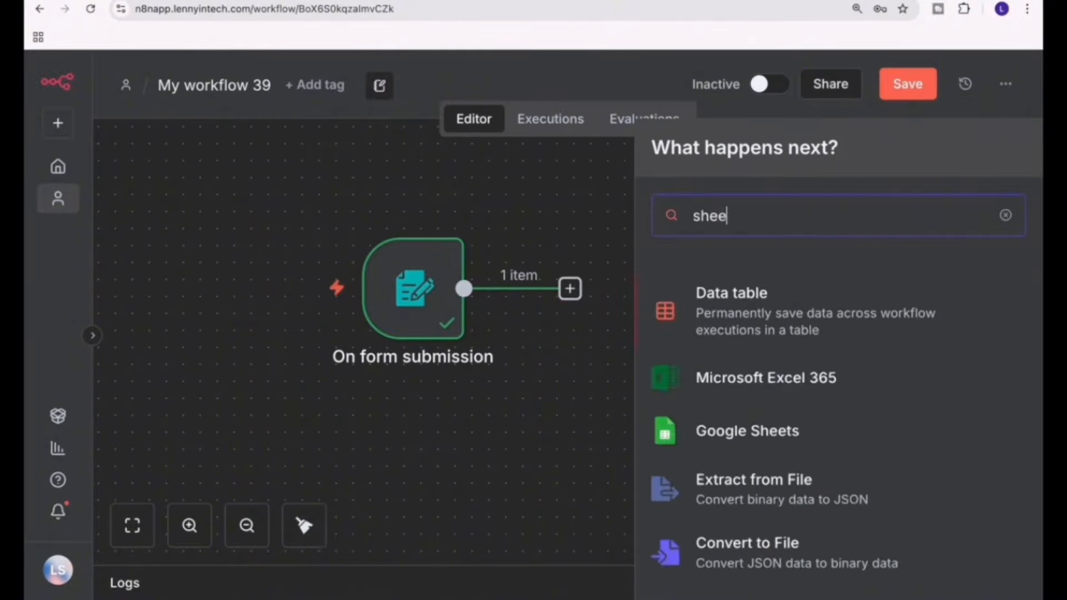
click(787, 436)
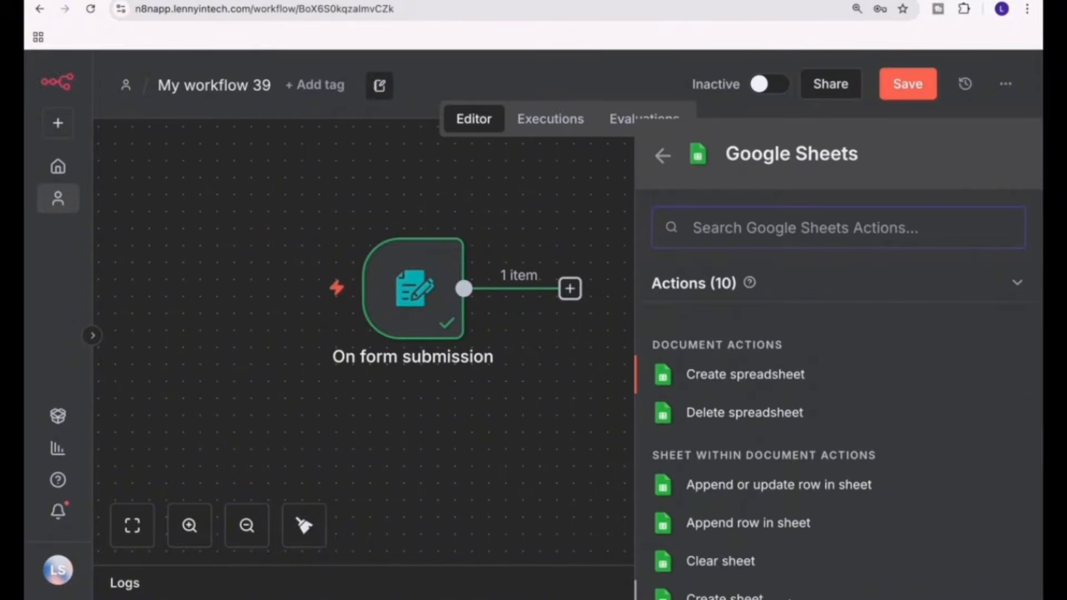
click(763, 489)
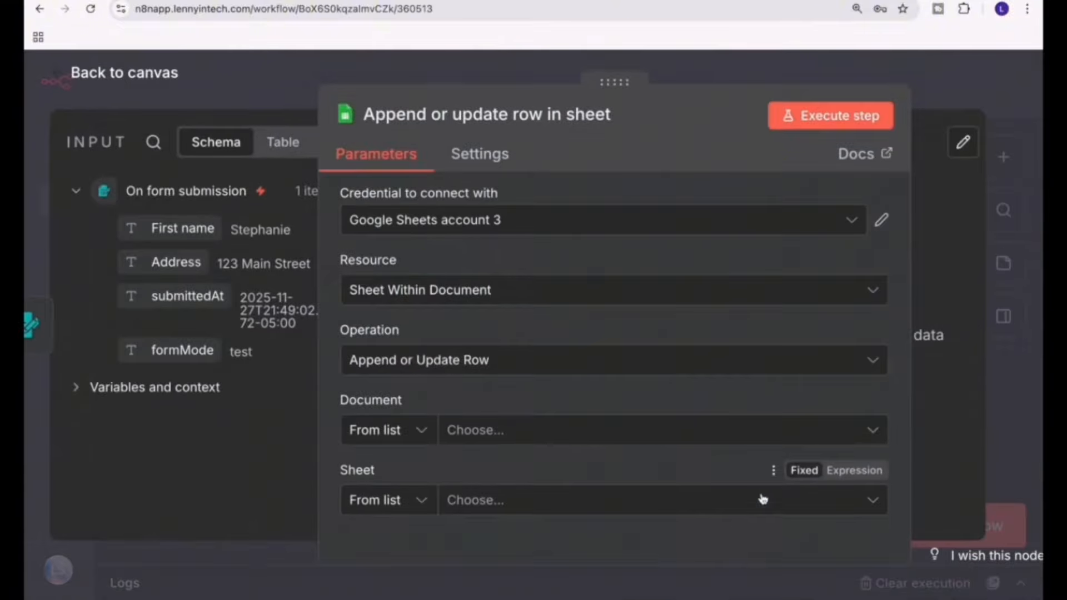
Start a new Google Sheets OAuth2 credential from the node's credential choices.
click(537, 231)
scroll(511, 412, down, 2)
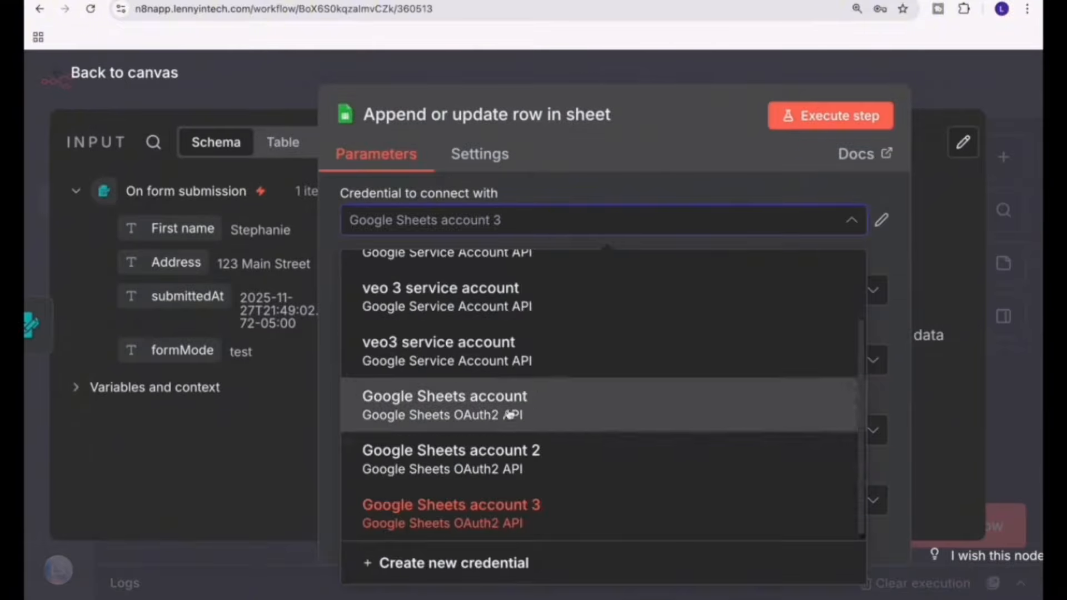
scroll(509, 488, up, 2)
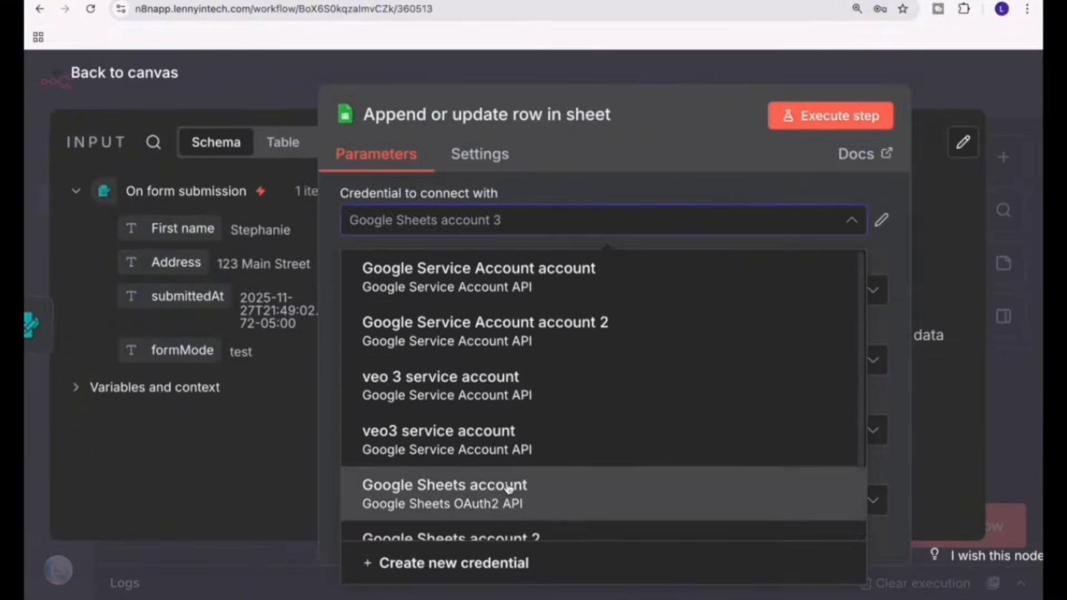
scroll(509, 489, down, 2)
click(484, 575)
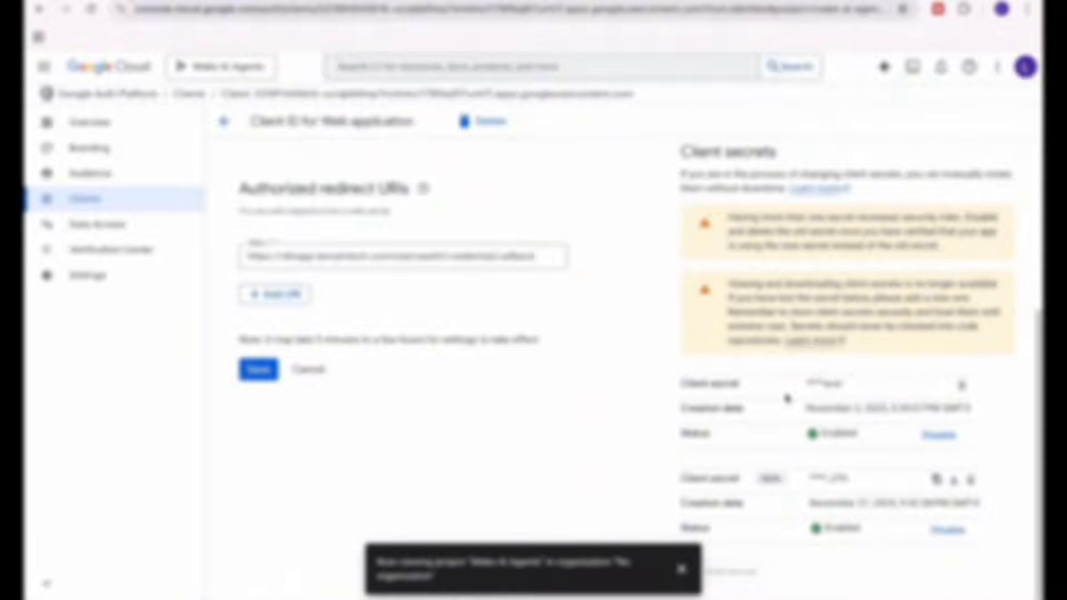
scroll(817, 439, up, 5)
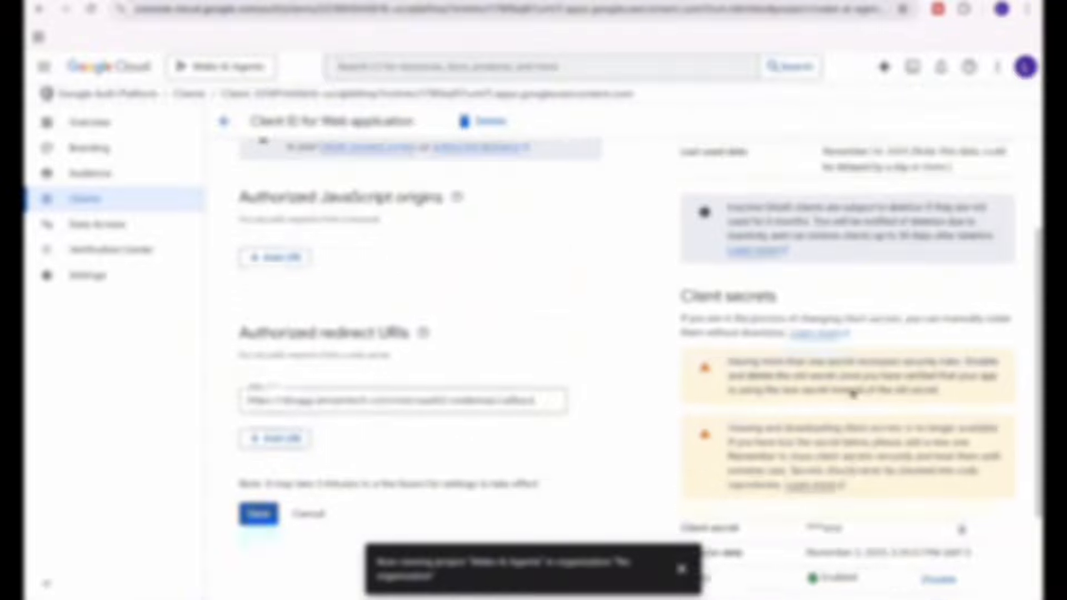
Copy the web client's client ID and client secret from Google Cloud into the new credential's Client ID and Client Secret.
drag(953, 245, 798, 215)
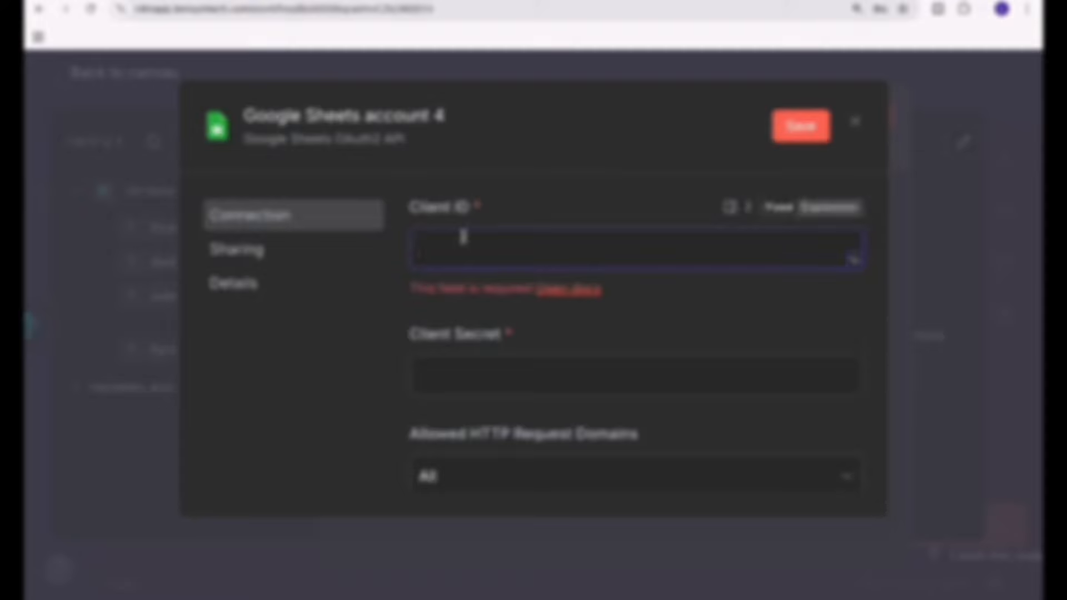
key(ctrl+v)
click(472, 359)
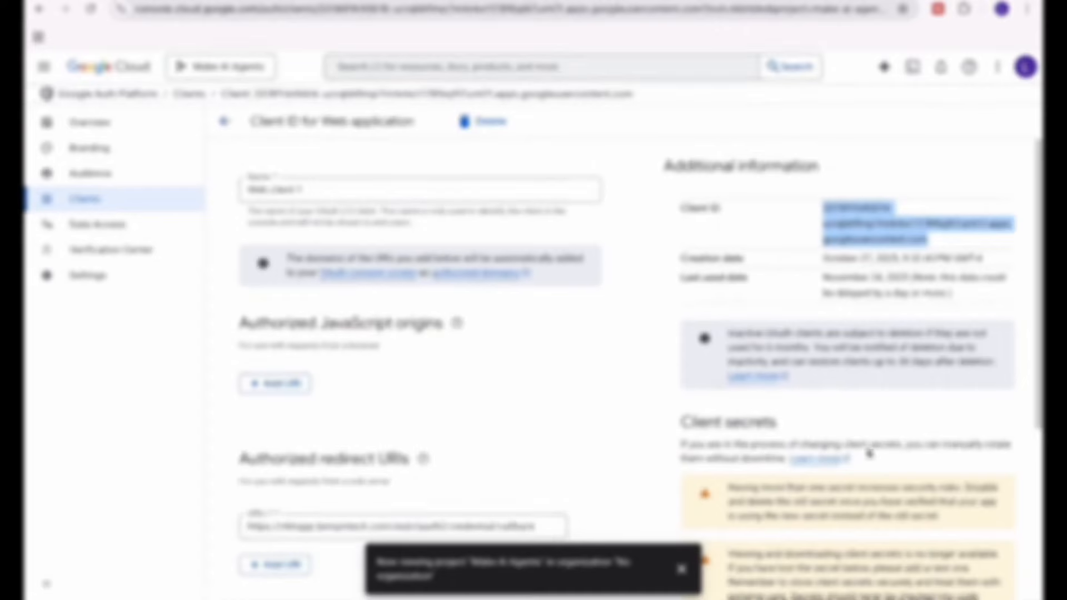
scroll(805, 477, down, 4)
click(937, 520)
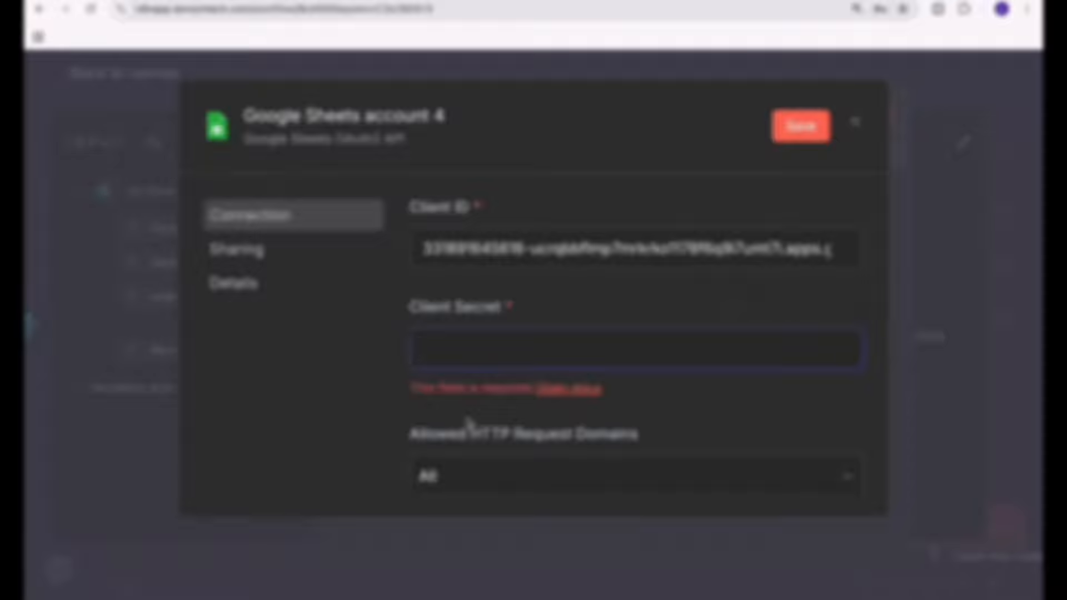
key(ctrl+v)
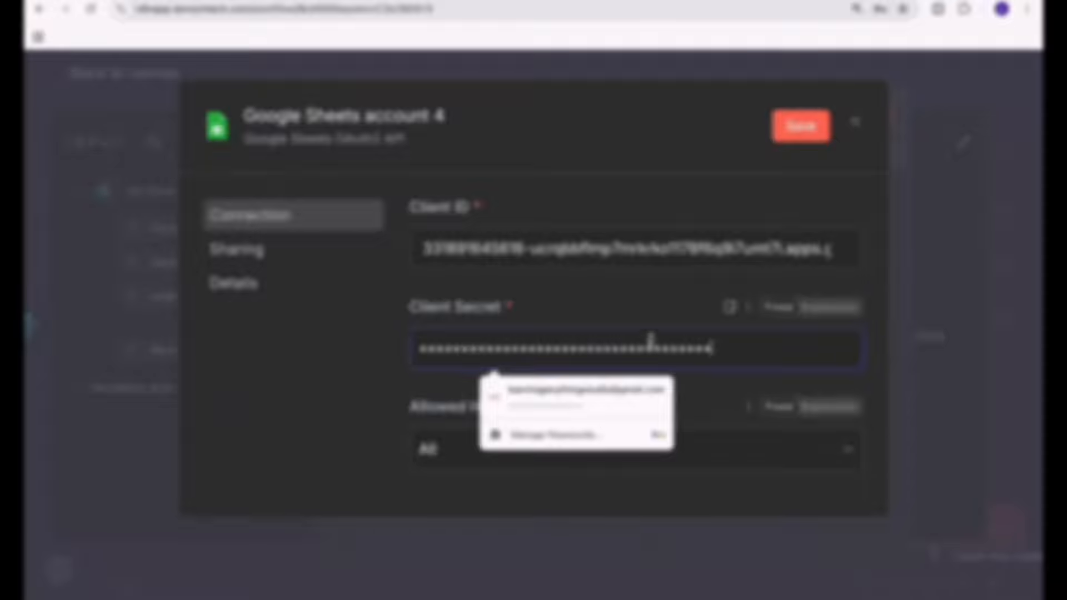
Save the new Google Sheets credential and try to authorize it by signing in with Google.
click(804, 136)
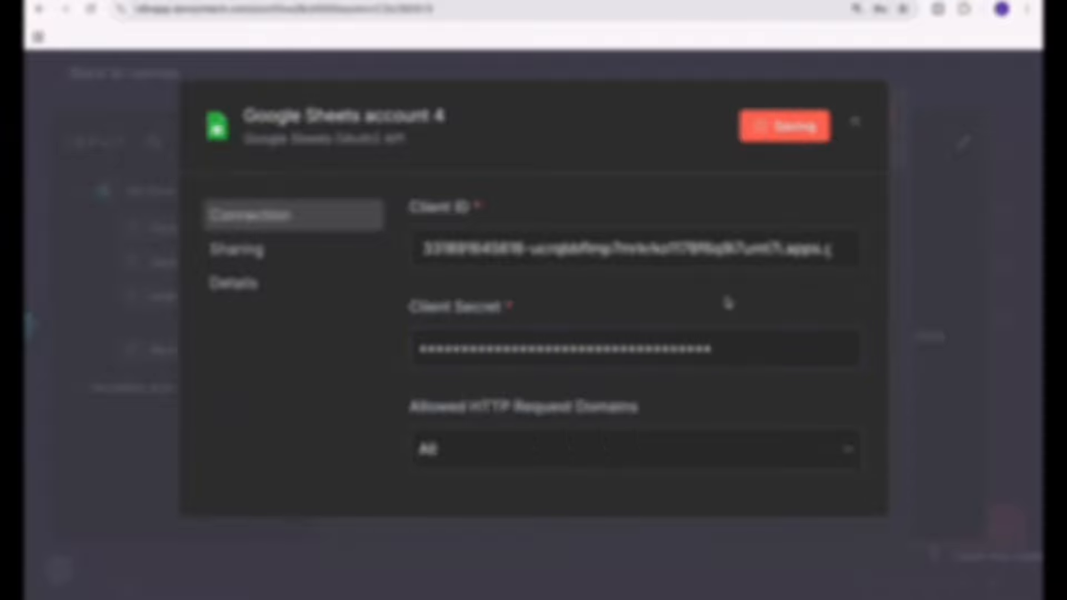
scroll(698, 376, down, 4)
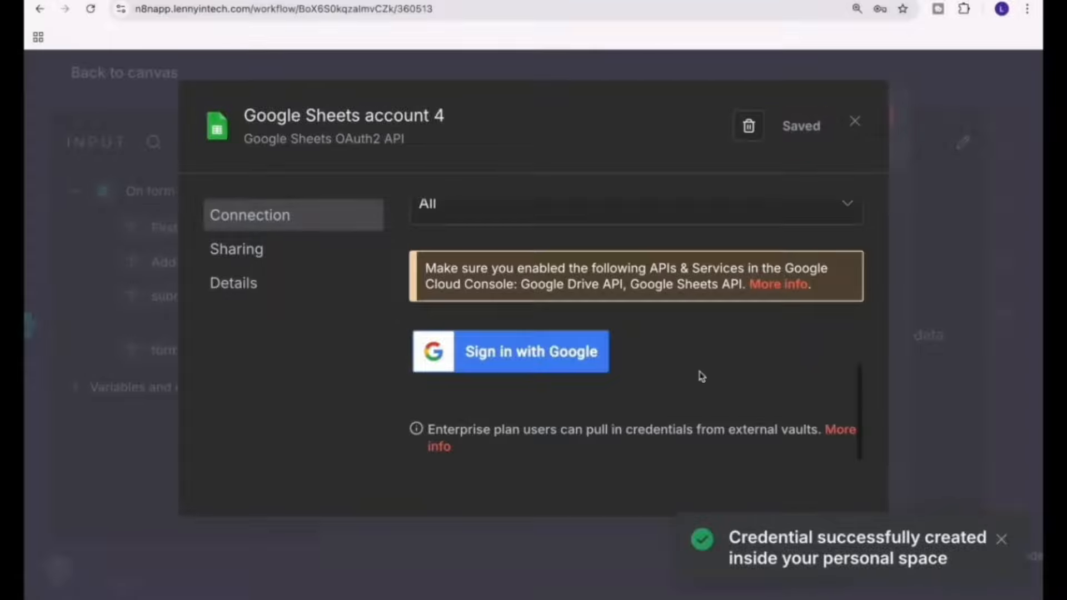
click(494, 368)
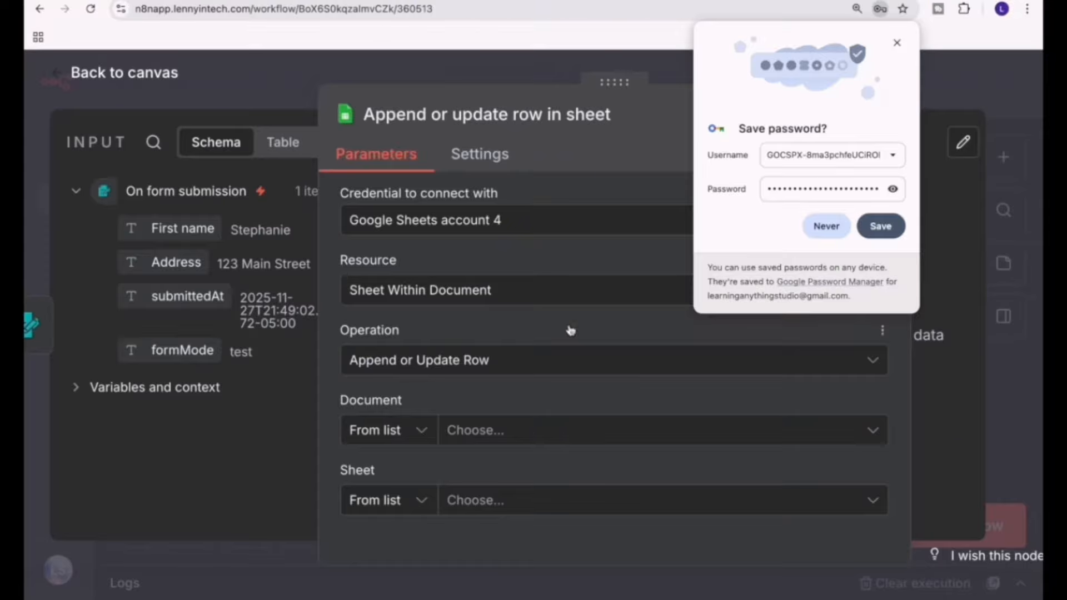
Switch the node's credential to the existing "Google Sheets account".
click(520, 231)
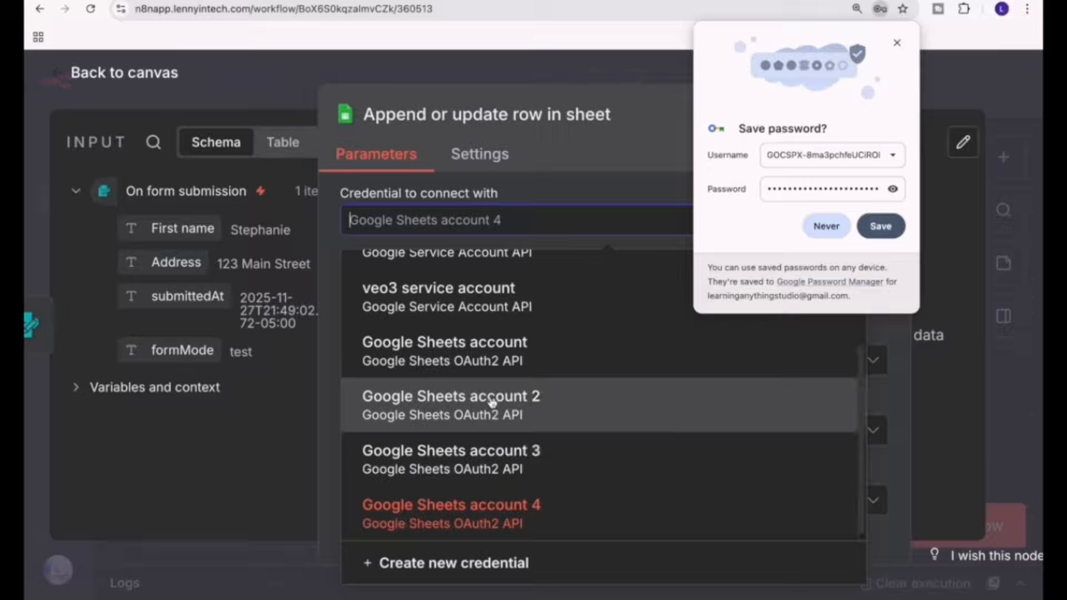
scroll(491, 401, up, 3)
scroll(488, 431, down, 1)
scroll(489, 426, down, 1)
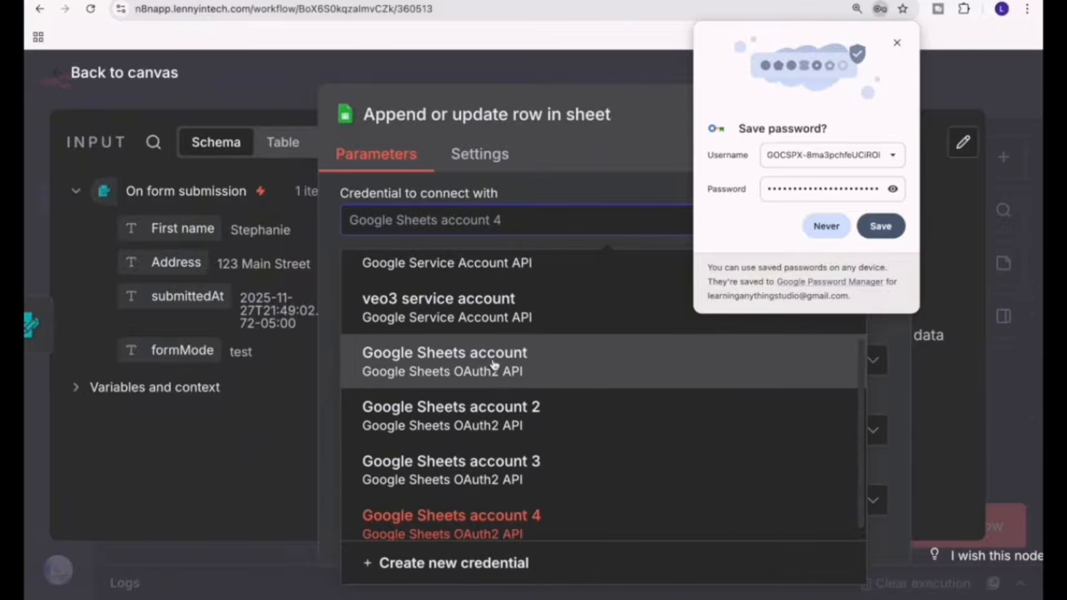
click(494, 365)
Set the node's document to "Customer details" and its sheet to "Sheet1".
click(523, 437)
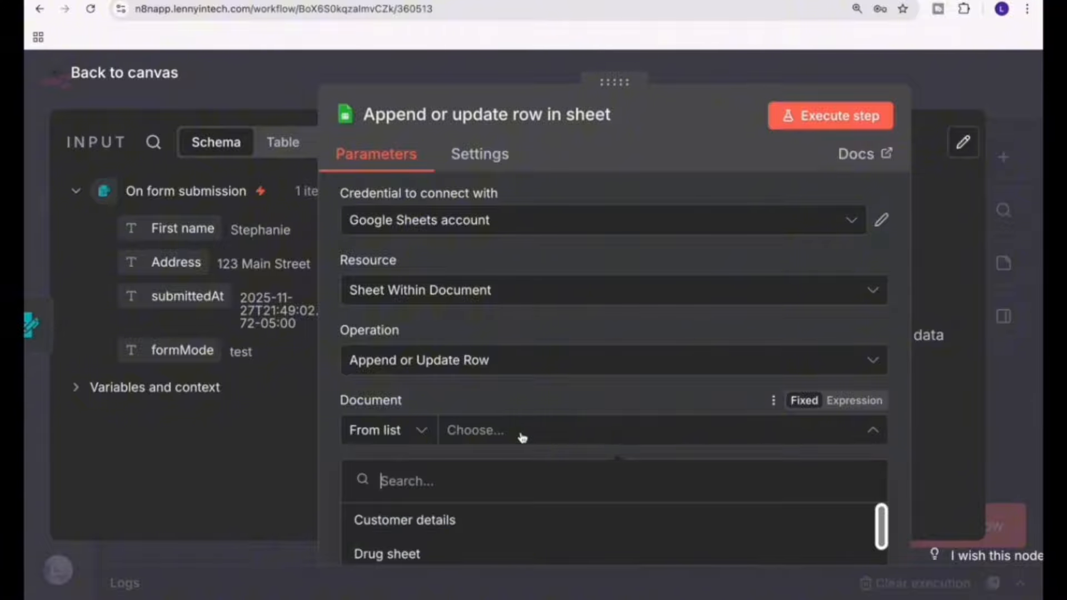
click(438, 521)
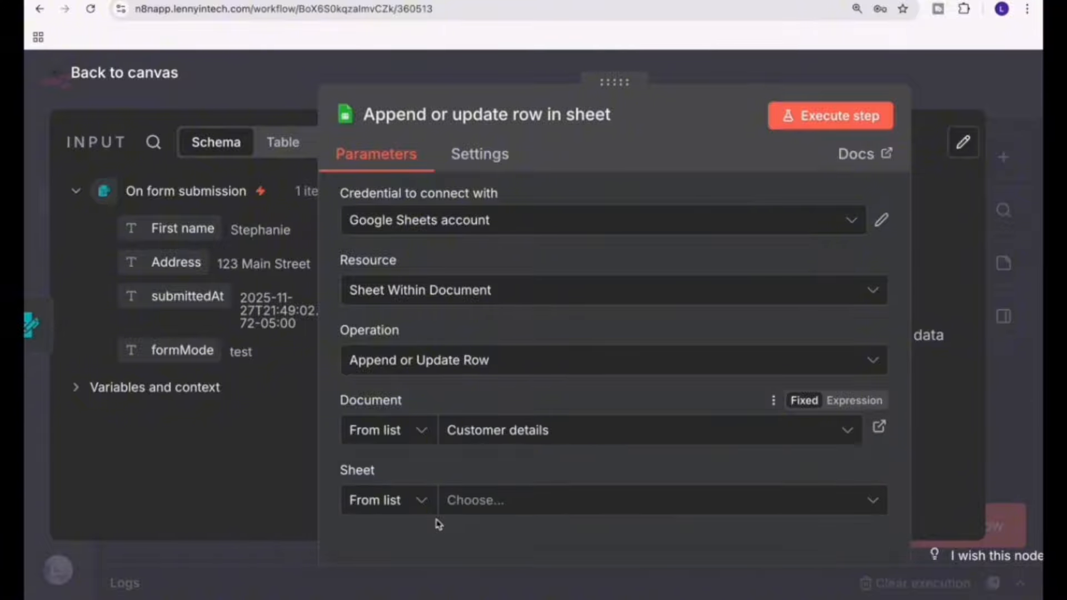
click(489, 498)
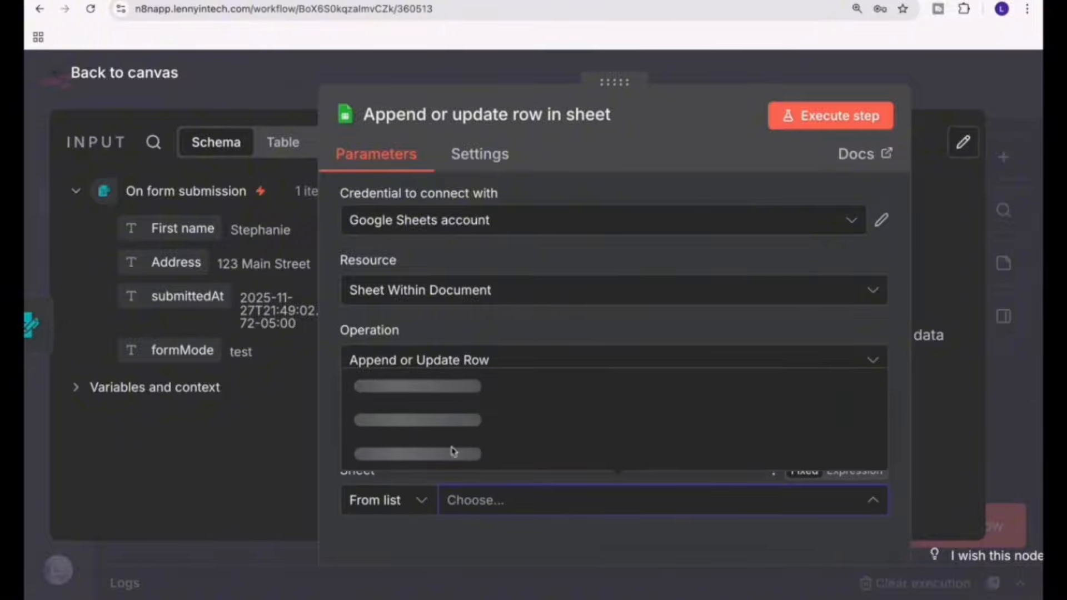
click(409, 453)
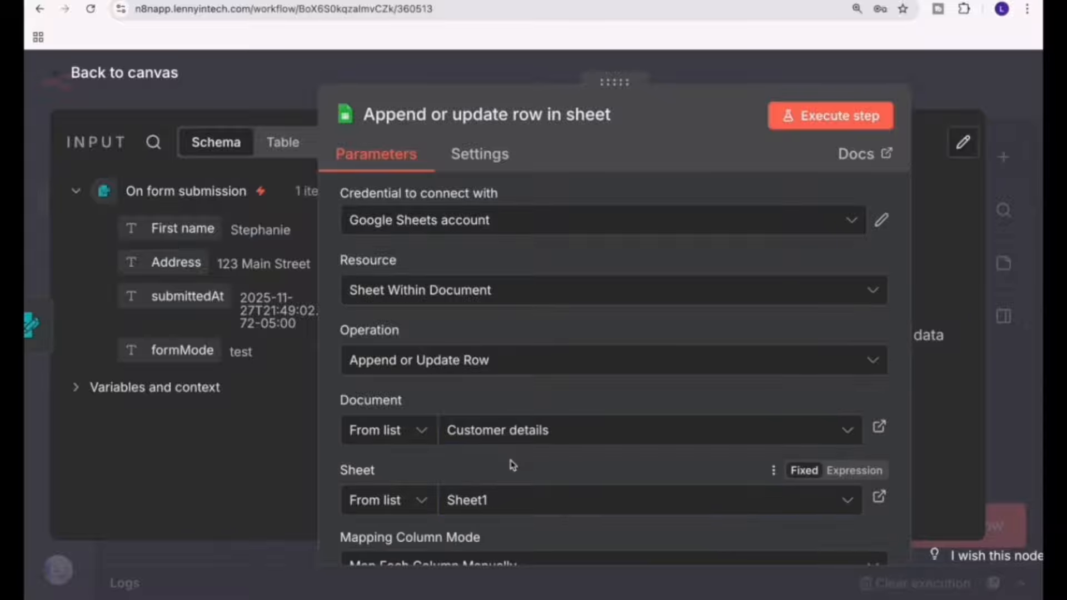
Set the column to match on to Name.
scroll(511, 464, down, 5)
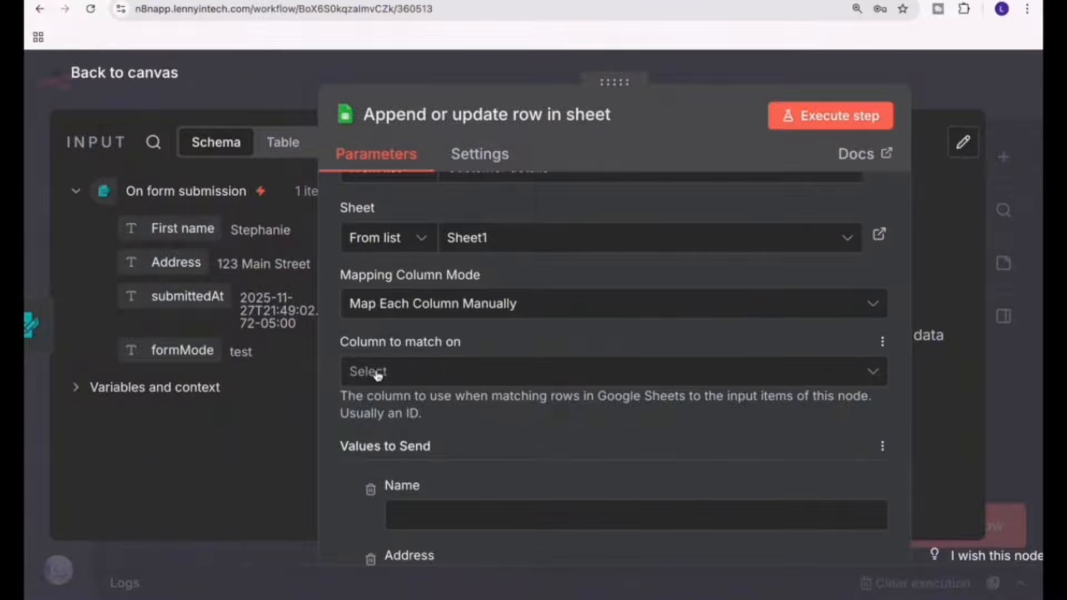
scroll(409, 374, down, 1)
click(411, 328)
click(410, 382)
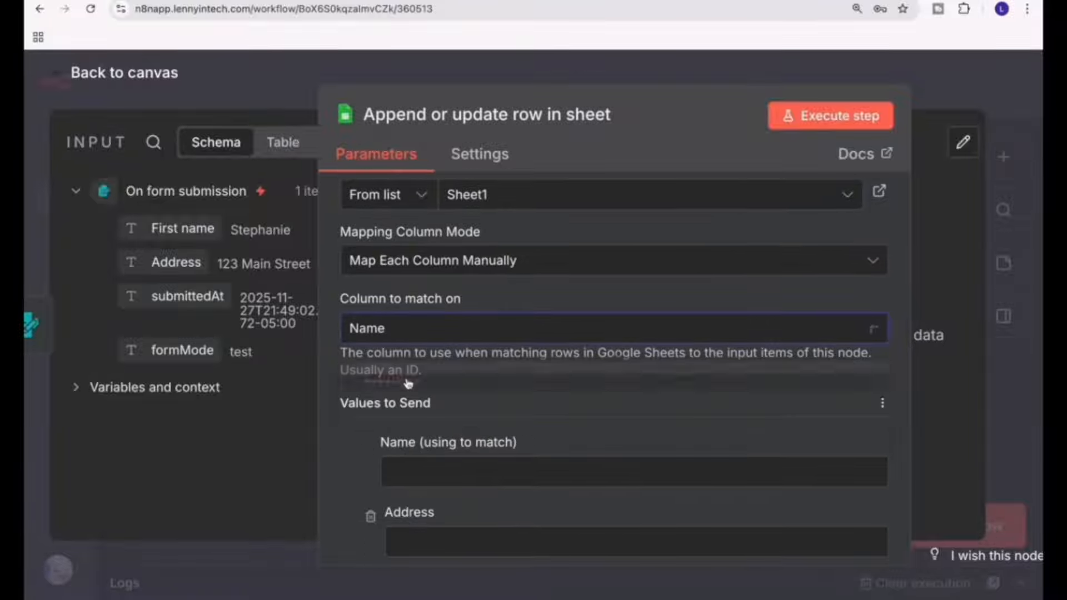
Map the form submission's First name field to the Name value to send.
scroll(431, 341, down, 3)
click(438, 337)
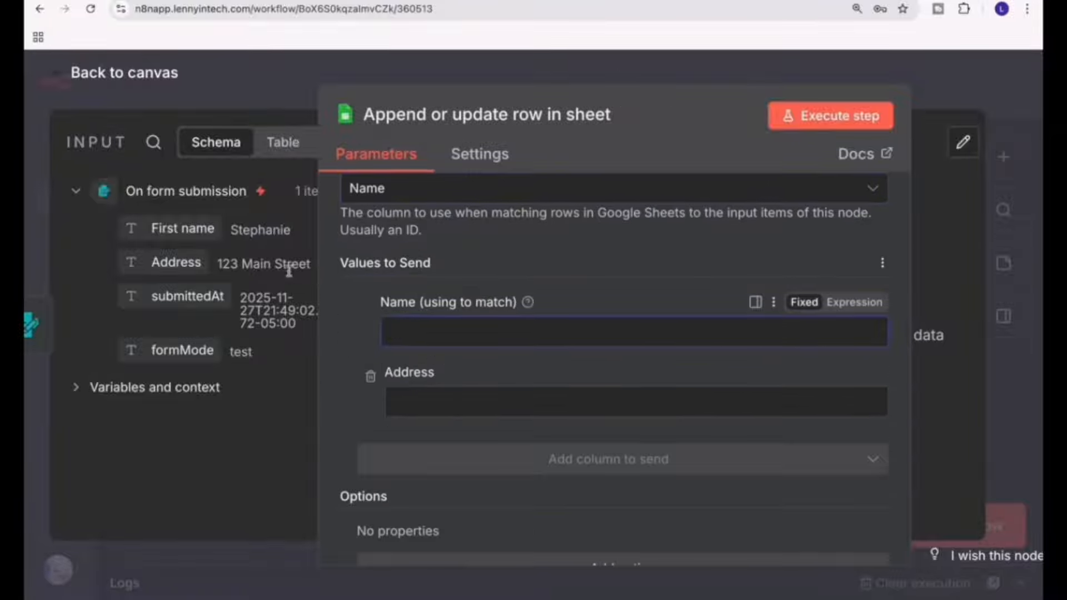
drag(183, 228, 443, 324)
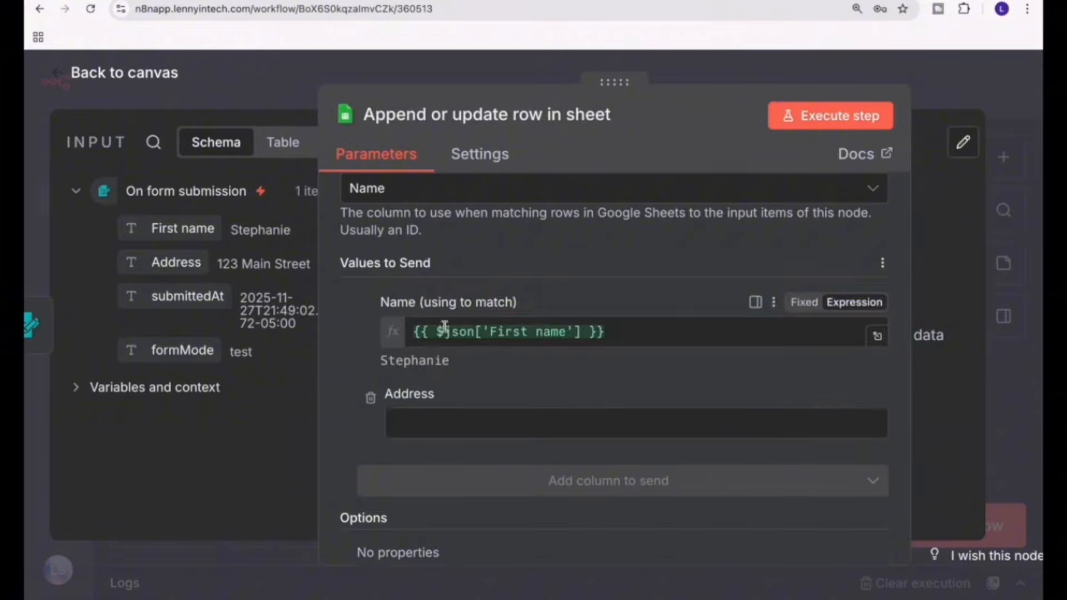
Map the form submission's Address field to the Address value to send, and execute the node to check its output.
drag(161, 272, 431, 415)
scroll(639, 361, down, 2)
click(833, 116)
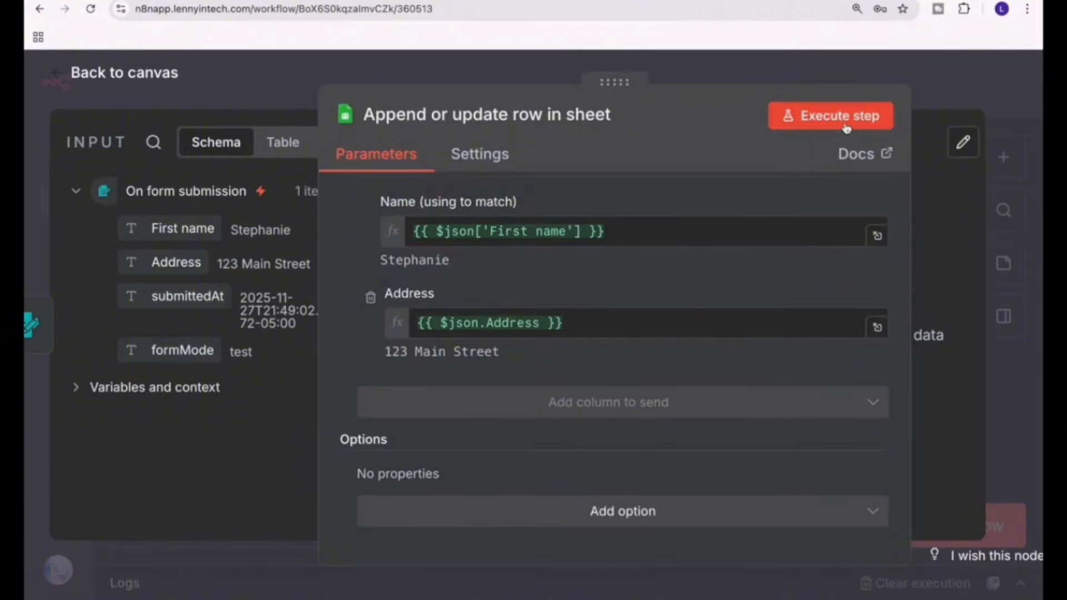
drag(608, 87, 446, 87)
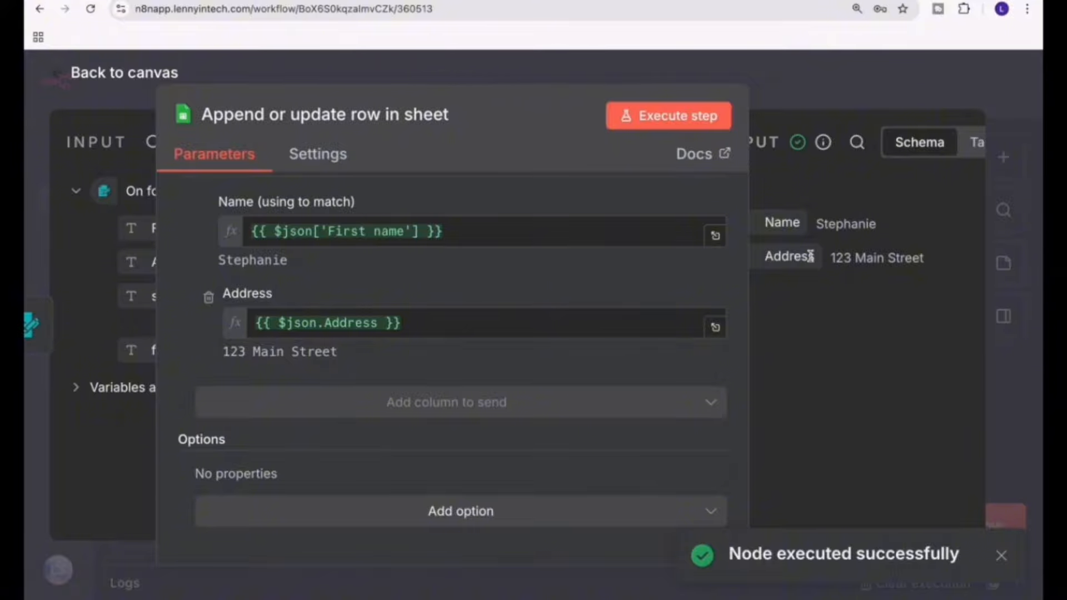
click(810, 2)
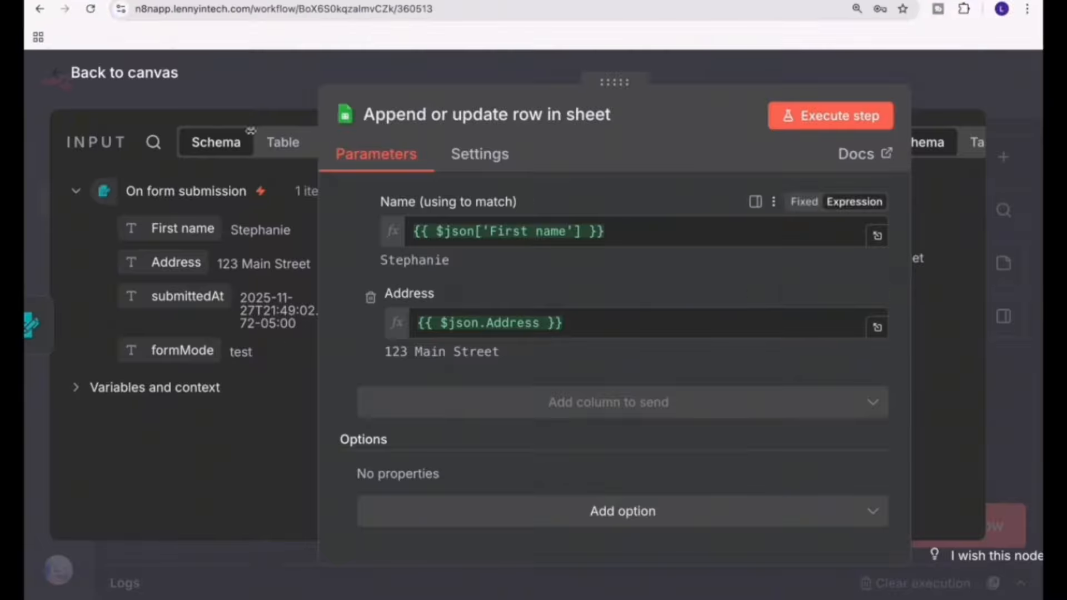
Insert an Edit Fields (Set) node between the form submission trigger and the sheet node on the canvas.
click(118, 77)
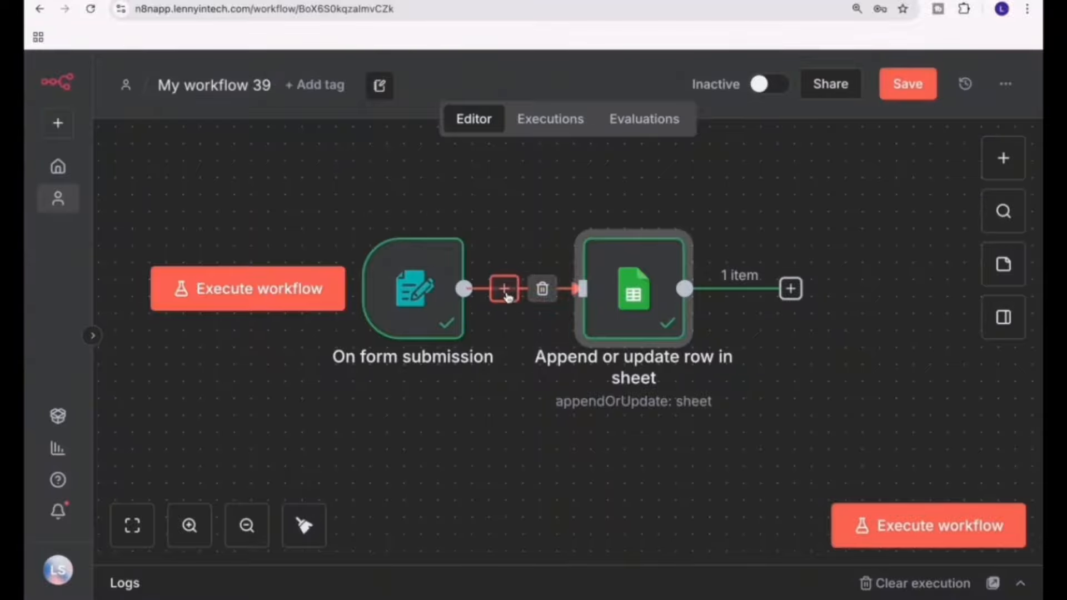
click(506, 294)
text(edit)
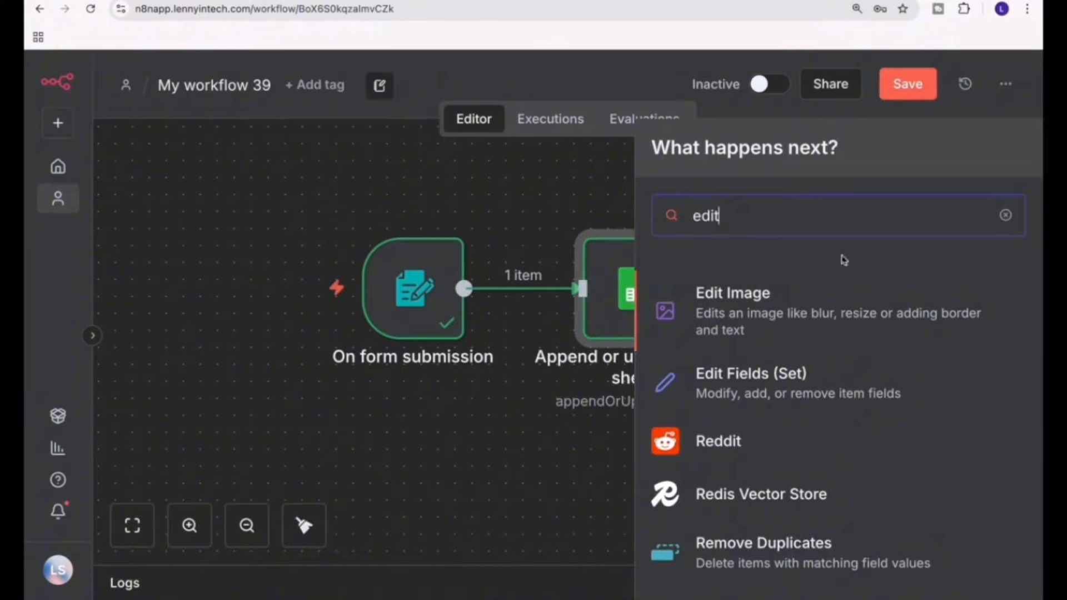
click(840, 395)
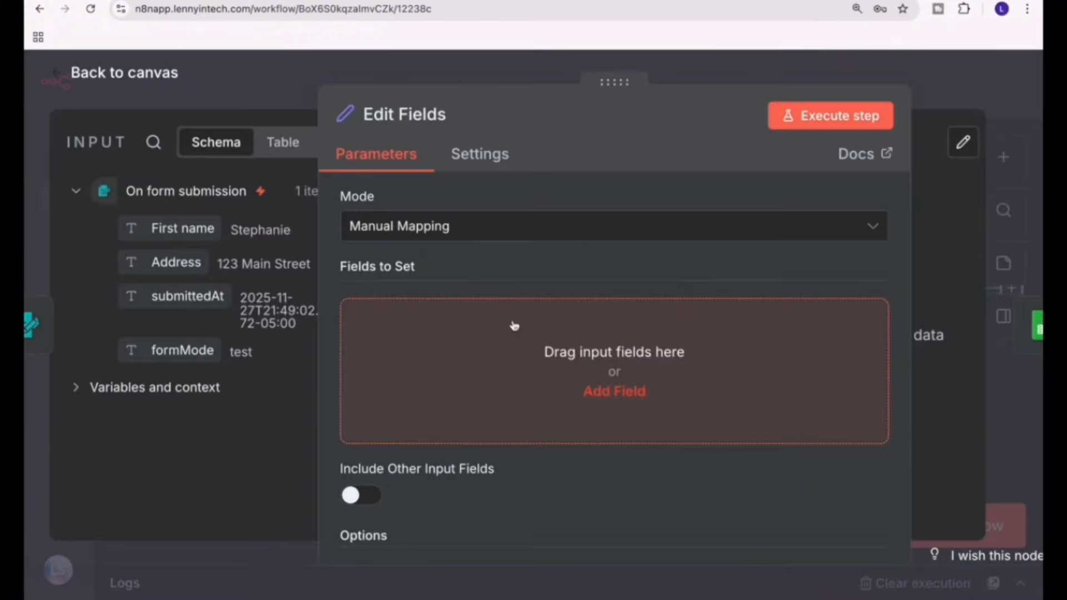
Add a string field named "First name" to Edit Fields, with the form submission's First name as its value.
click(552, 382)
click(457, 318)
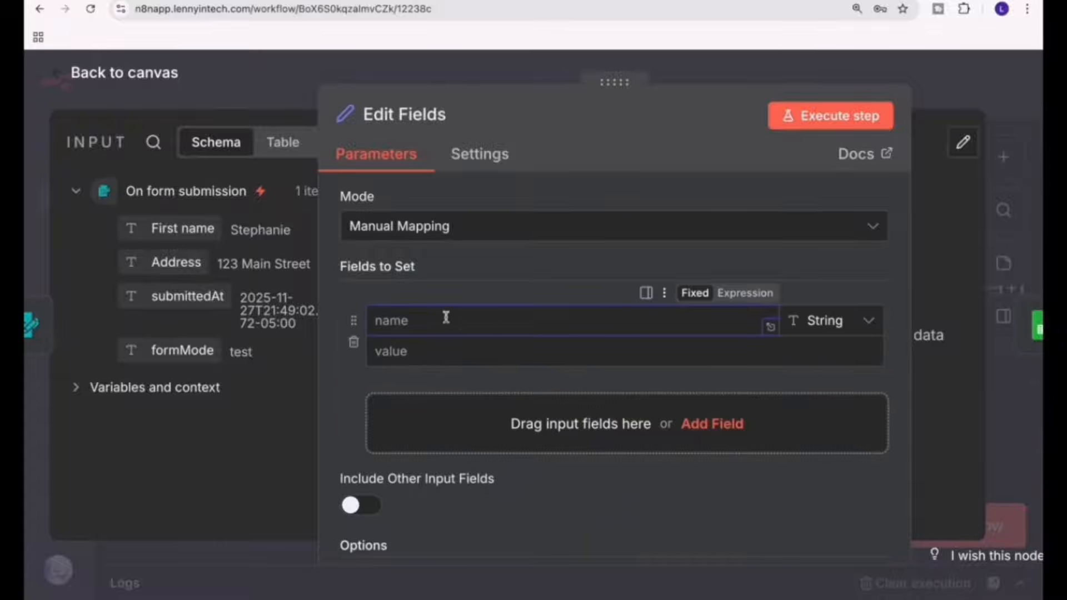
text(First name)
click(457, 357)
drag(188, 232, 520, 353)
Add a second string field named "Address" mapped to the form submission's Address, and return to the canvas.
click(637, 442)
text(Address)
click(461, 456)
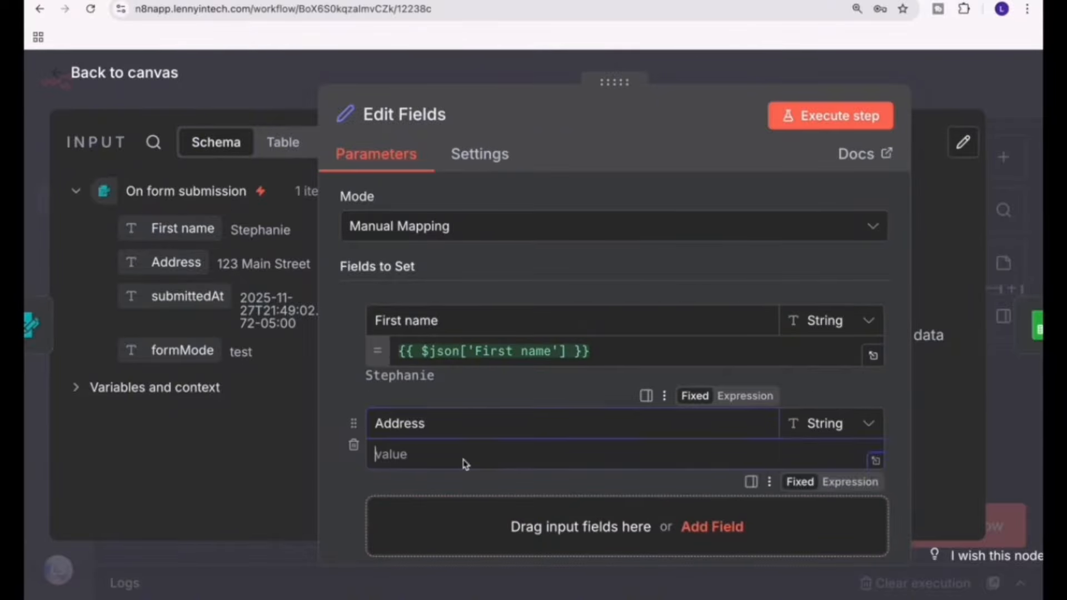
drag(162, 265, 409, 454)
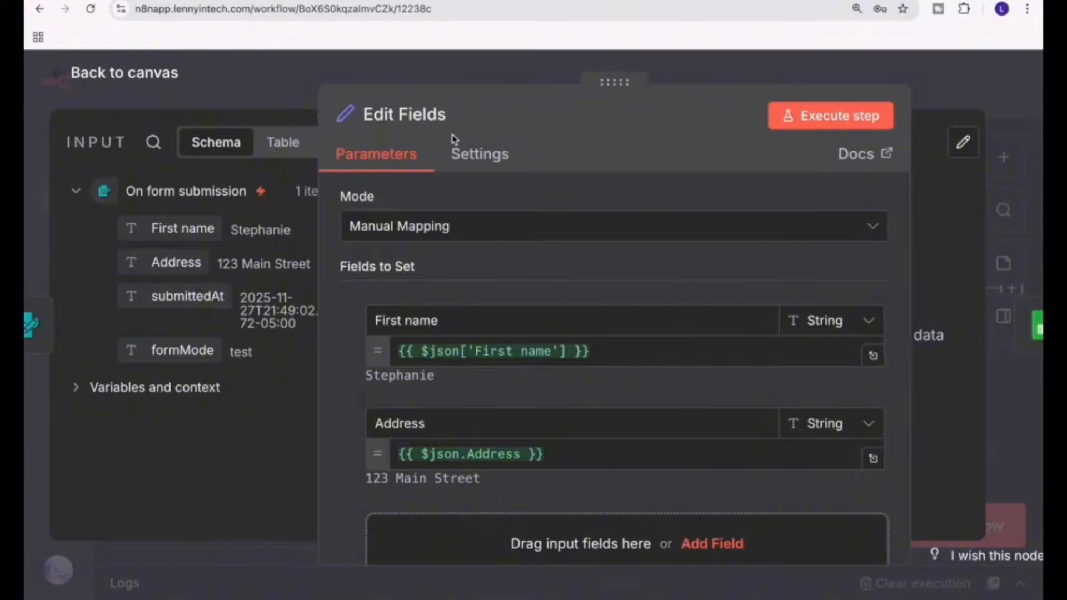
click(123, 83)
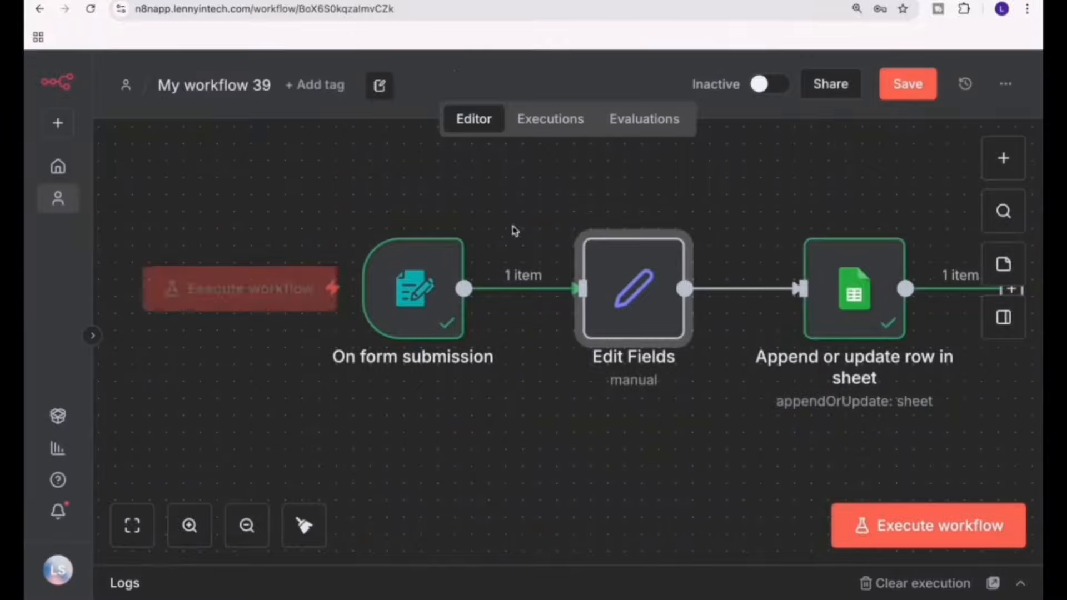
Open the "Append or update row in sheet" node and execute its previous nodes to load the Edit Fields data.
scroll(716, 372, right, 5)
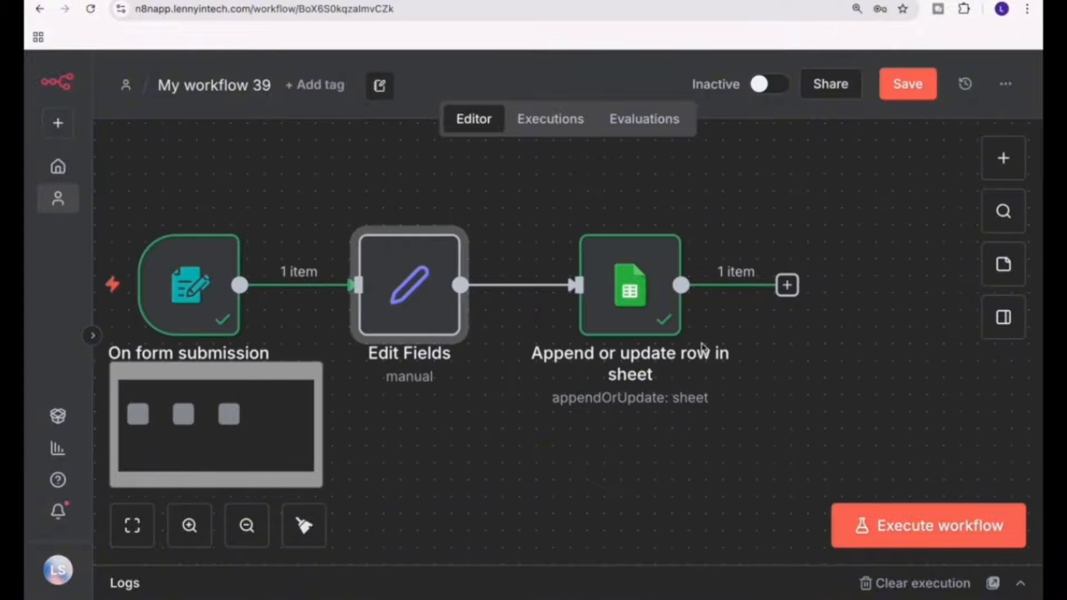
double_click(639, 294)
scroll(606, 454, down, 4)
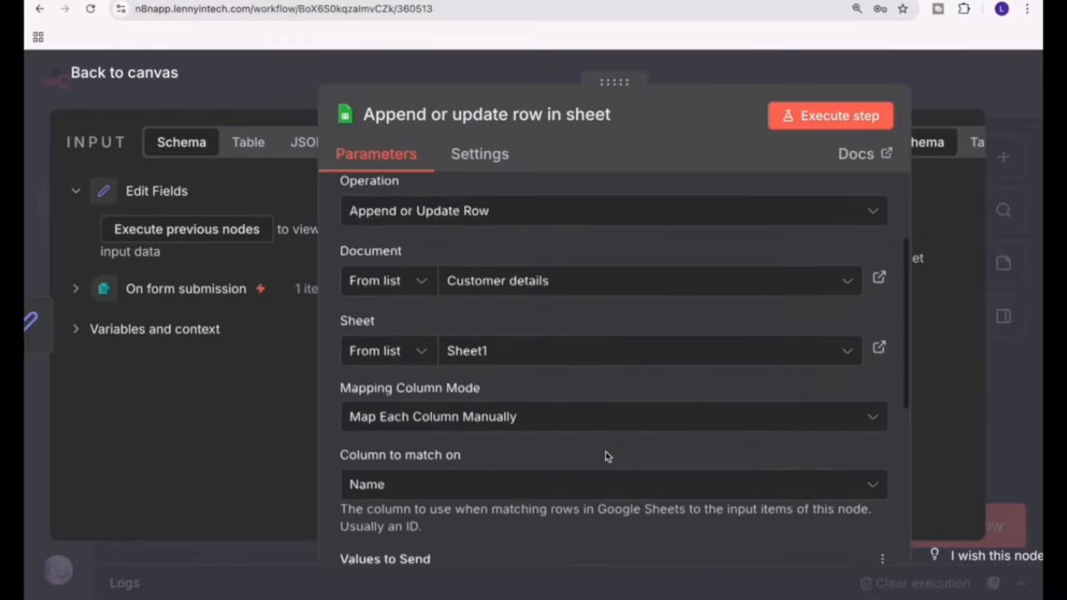
scroll(500, 405, down, 5)
drag(616, 276, 414, 267)
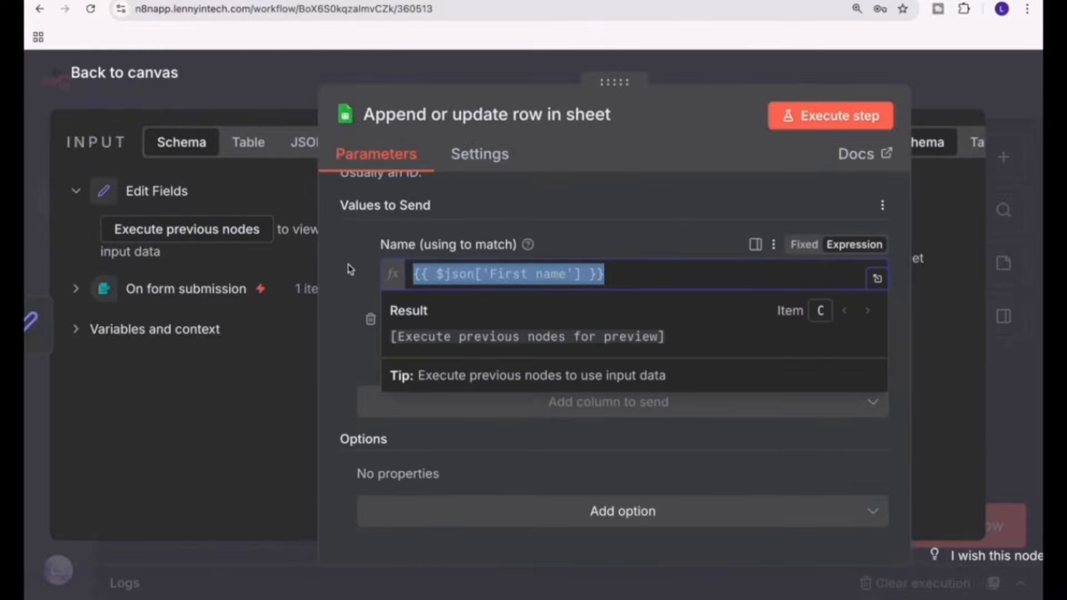
click(235, 229)
Replace the Name value to send with the First name field from Edit Fields.
drag(614, 274, 362, 265)
key(BackSpace)
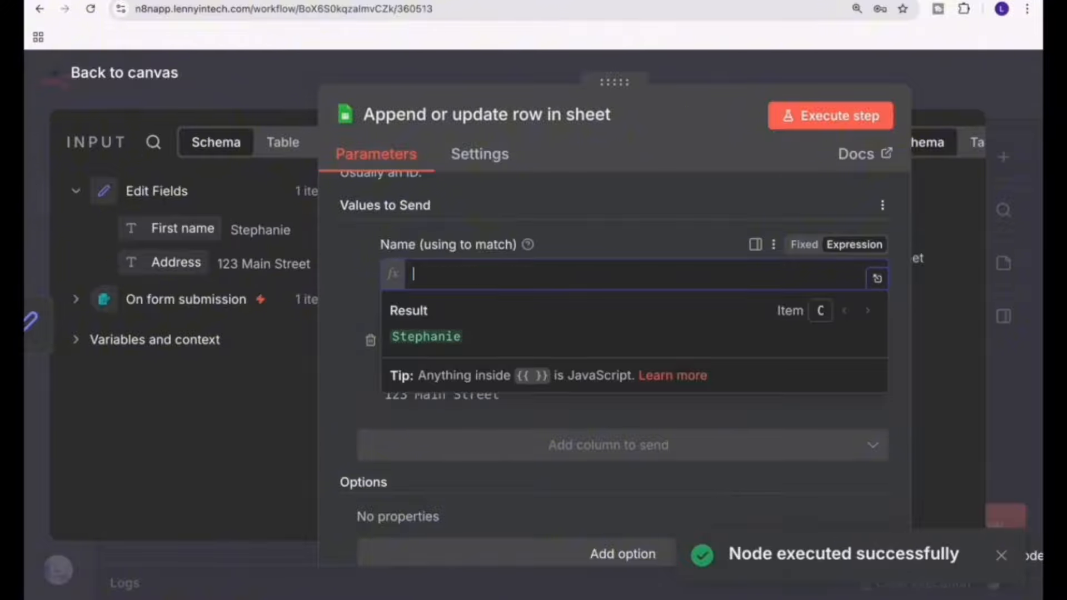
drag(166, 229, 497, 268)
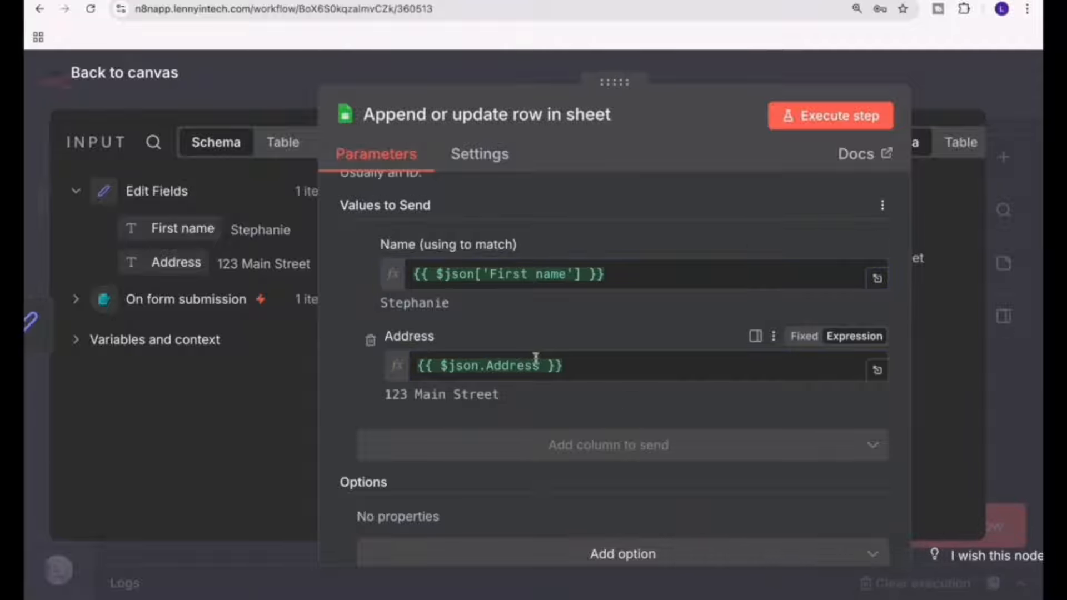
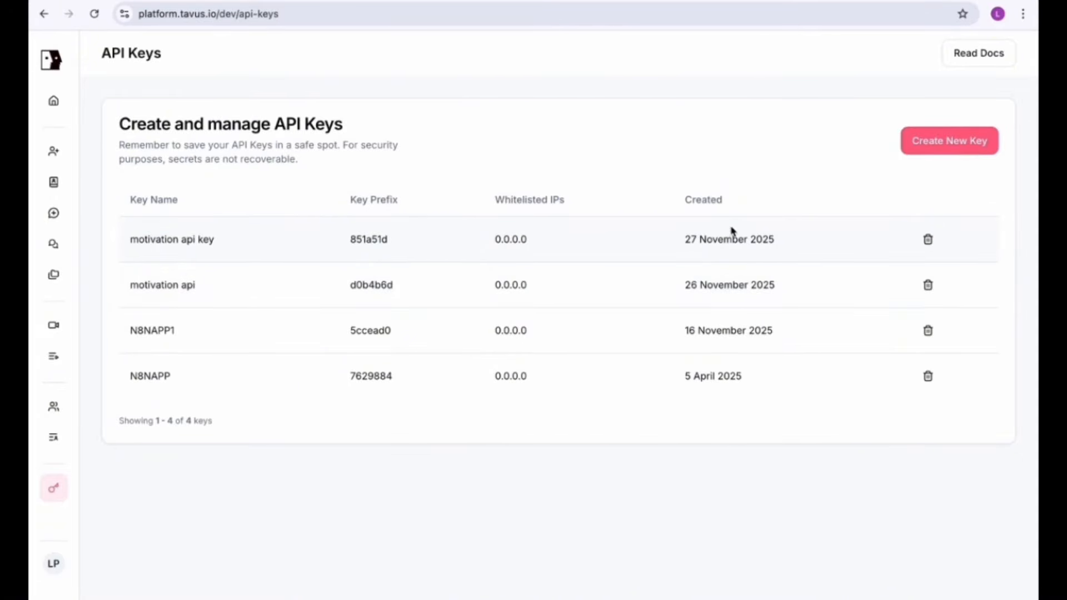
click(933, 145)
click(434, 296)
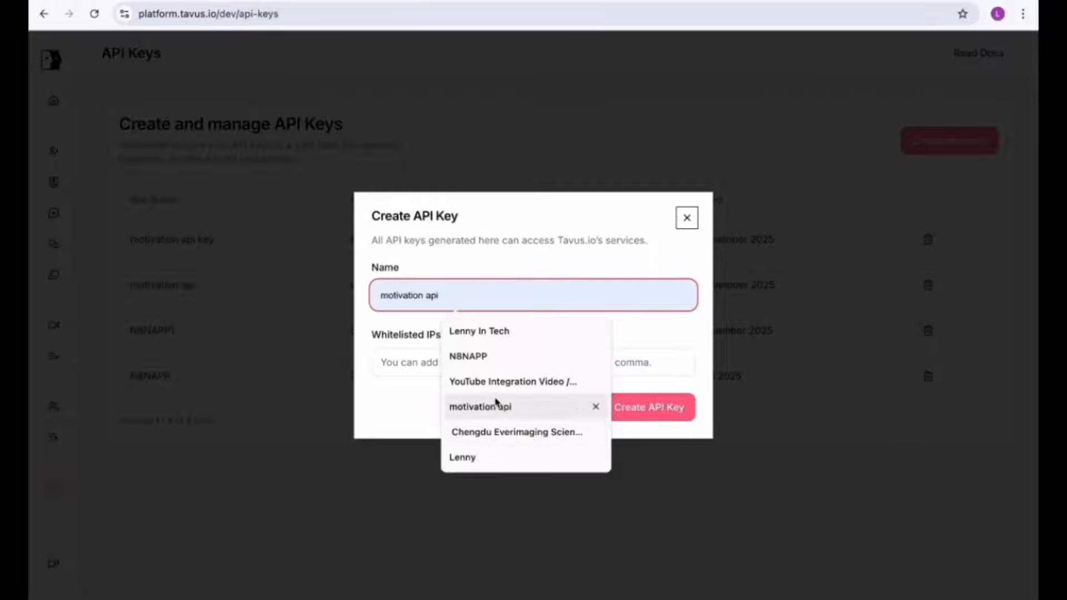
click(481, 406)
text(2)
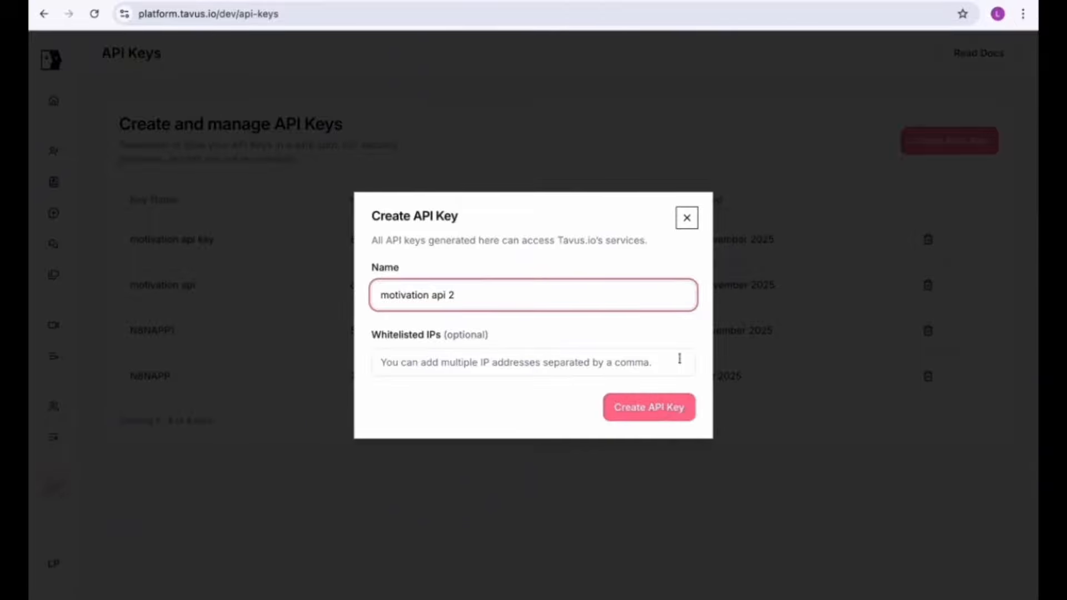
click(686, 217)
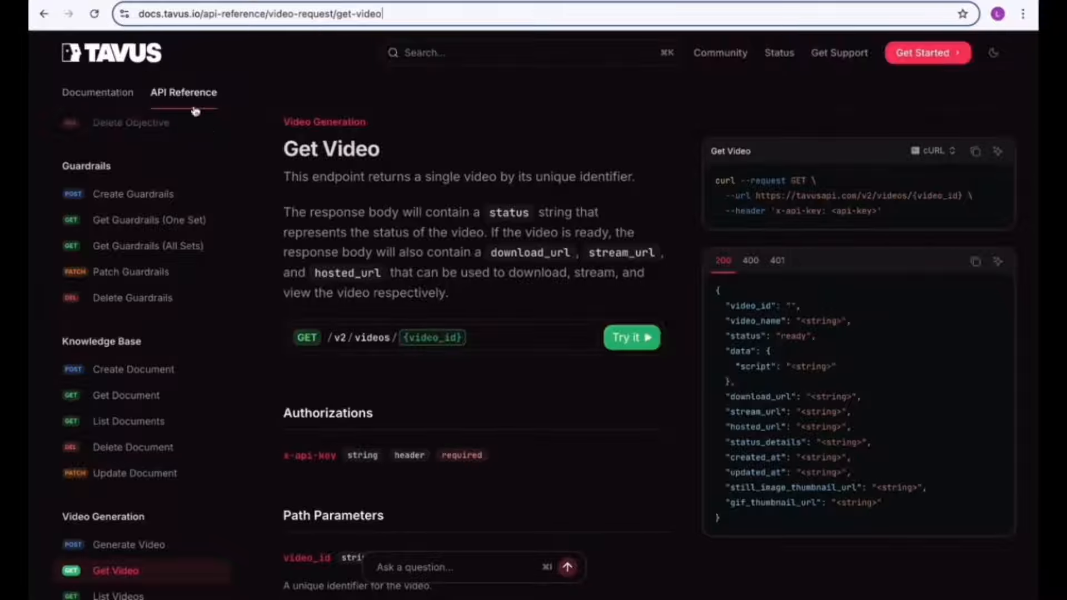
Switch to the Tavus API reference and open the Generate Video endpoint under Video Generation.
scroll(118, 476, down, 1)
scroll(118, 477, down, 2)
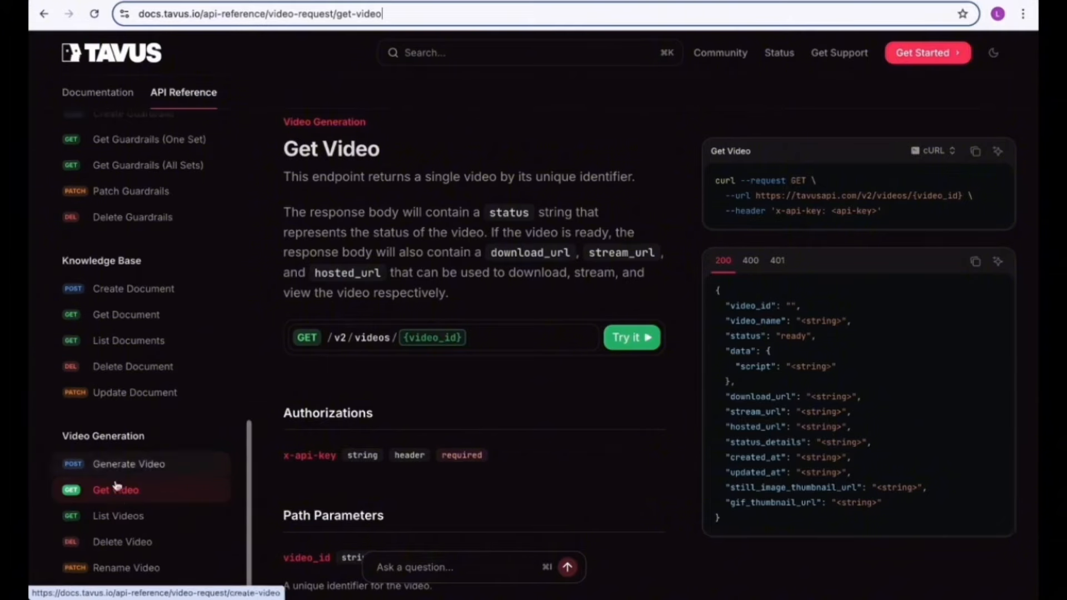
click(128, 468)
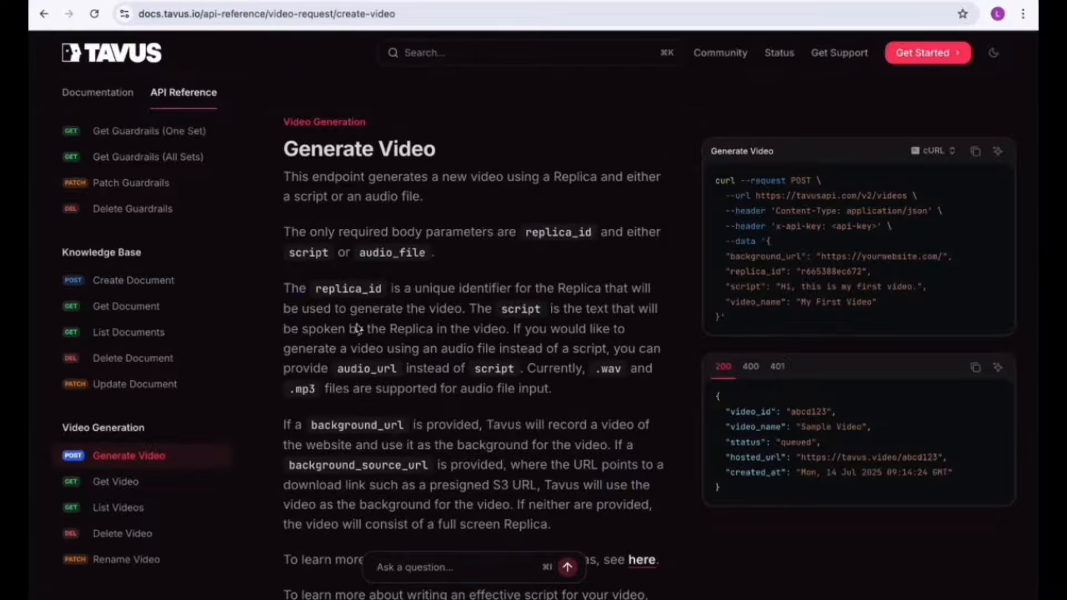
Examine the Generate Video description for its body parameters replica_id, script and audio_file.
scroll(357, 340, down, 7)
scroll(357, 340, up, 5)
scroll(358, 336, up, 2)
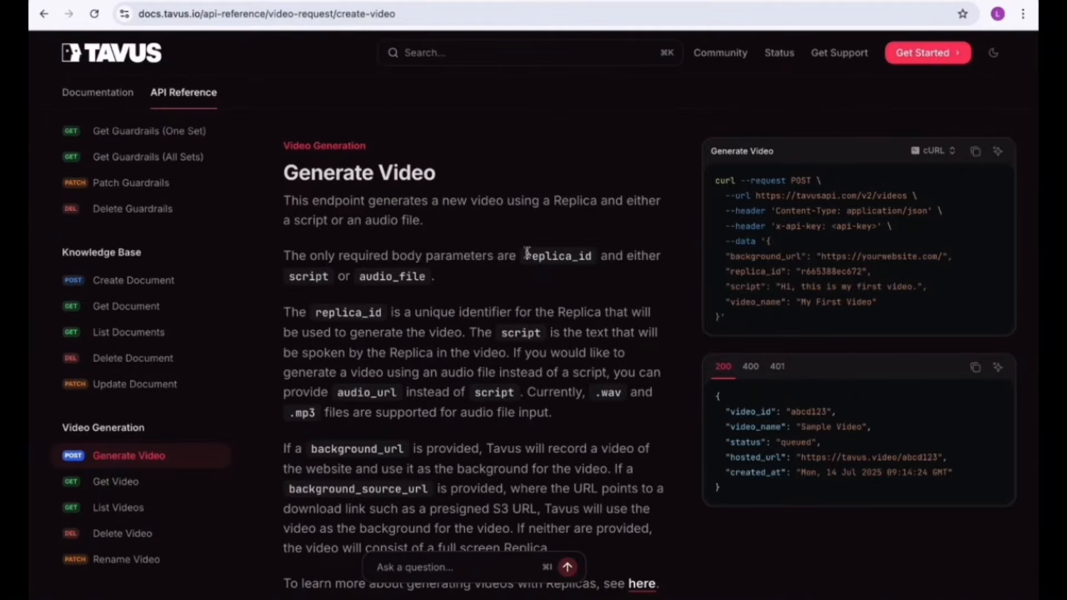
drag(527, 257, 599, 259)
double_click(303, 276)
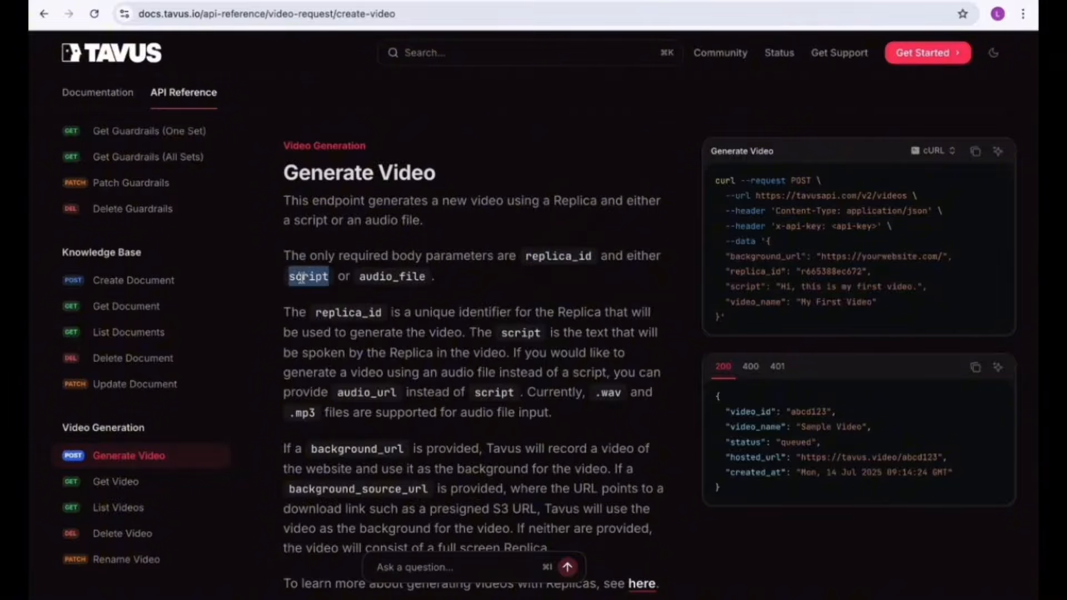
double_click(397, 276)
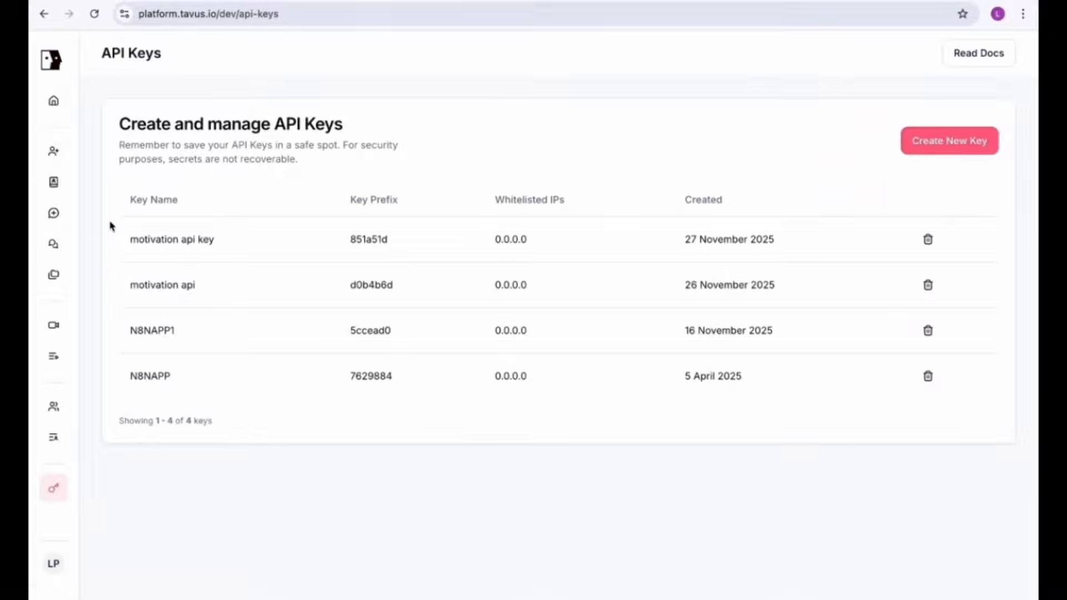
Look through the stock replicas and their IDs in the Tavus Replica Library.
mouse_move(88, 226)
click(89, 437)
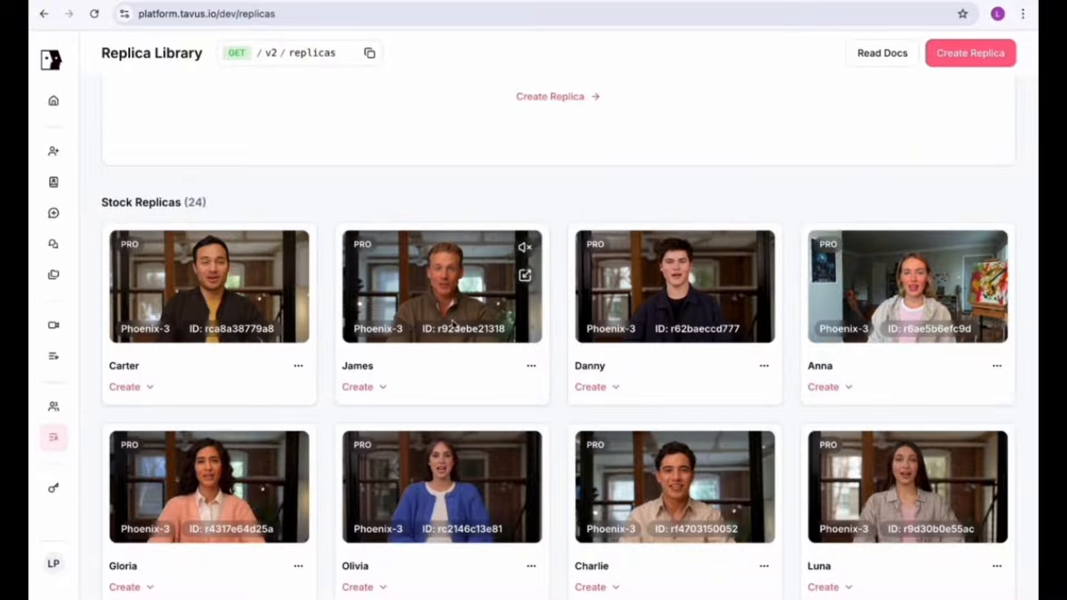
scroll(705, 388, down, 1)
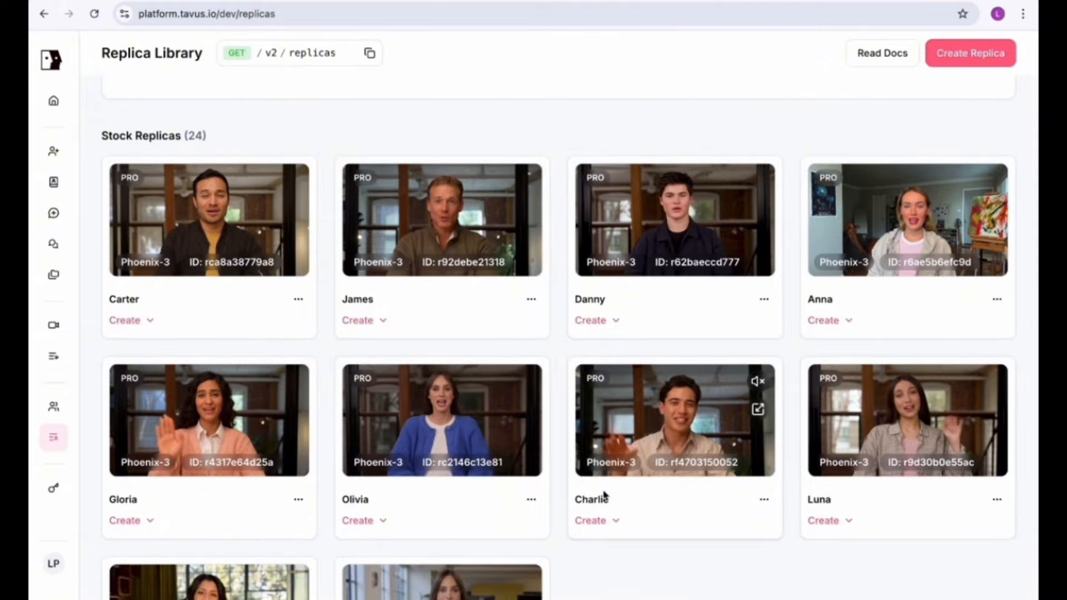
scroll(604, 495, down, 1)
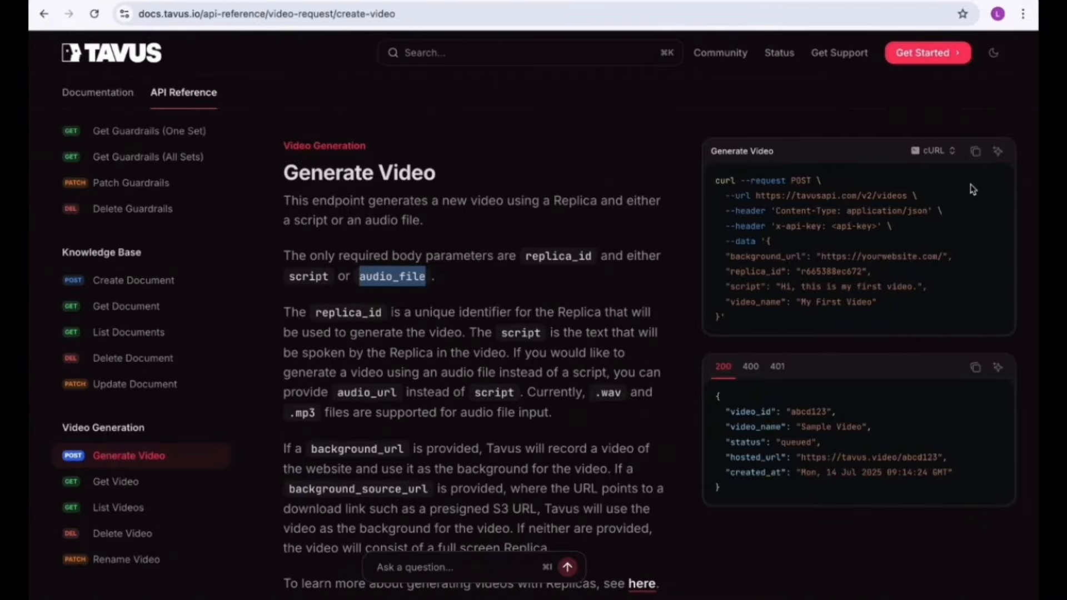
Copy the Generate Video cURL command from the Tavus docs and import it into n8n's HTTP Request node.
click(975, 155)
key(ctrl+Right)
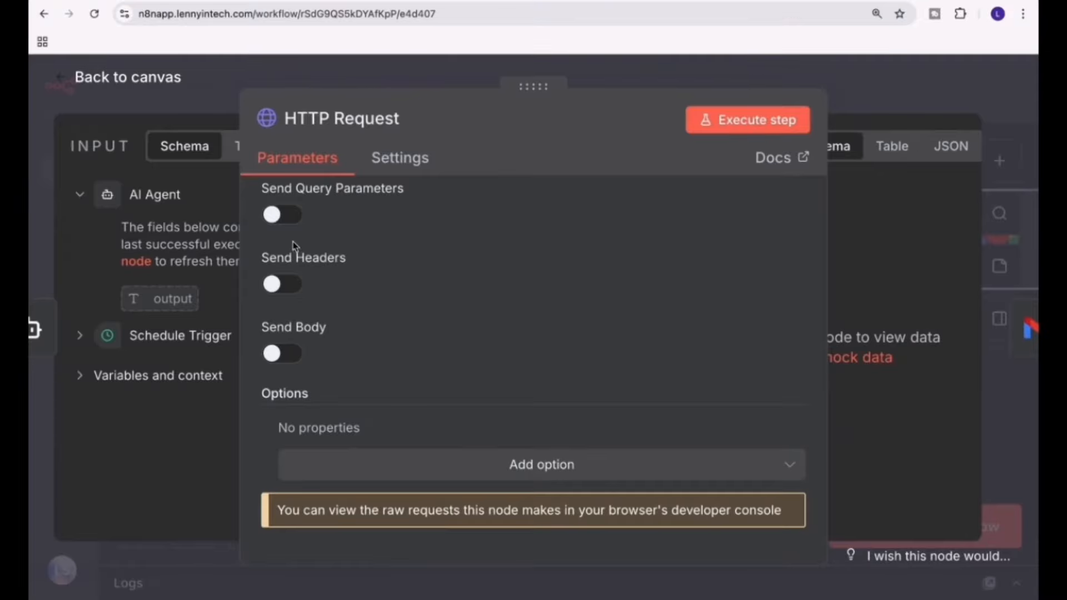
scroll(478, 410, up, 5)
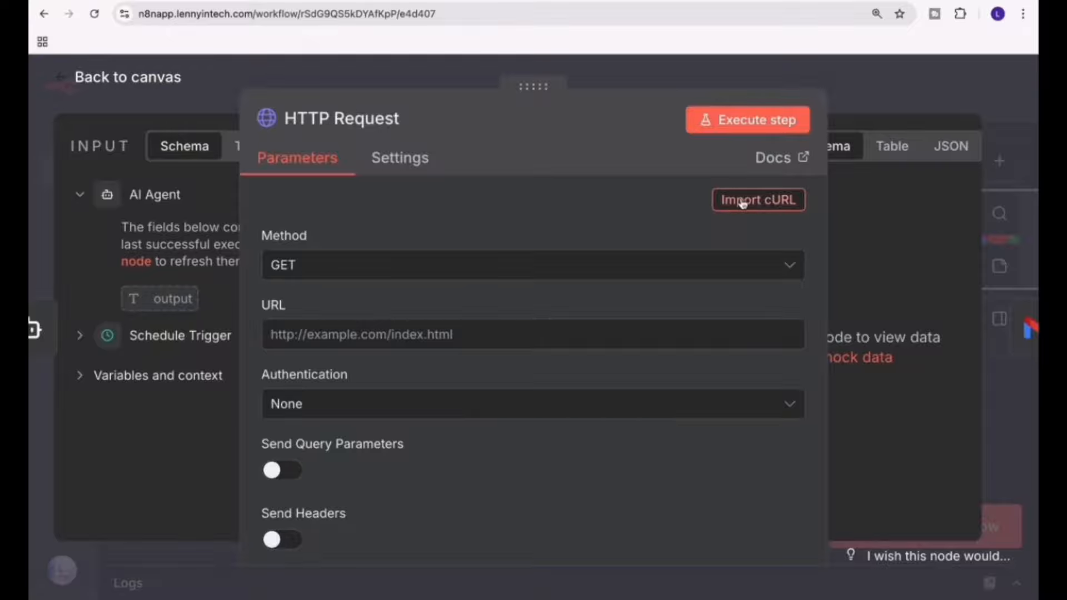
click(759, 202)
key(ctrl+v)
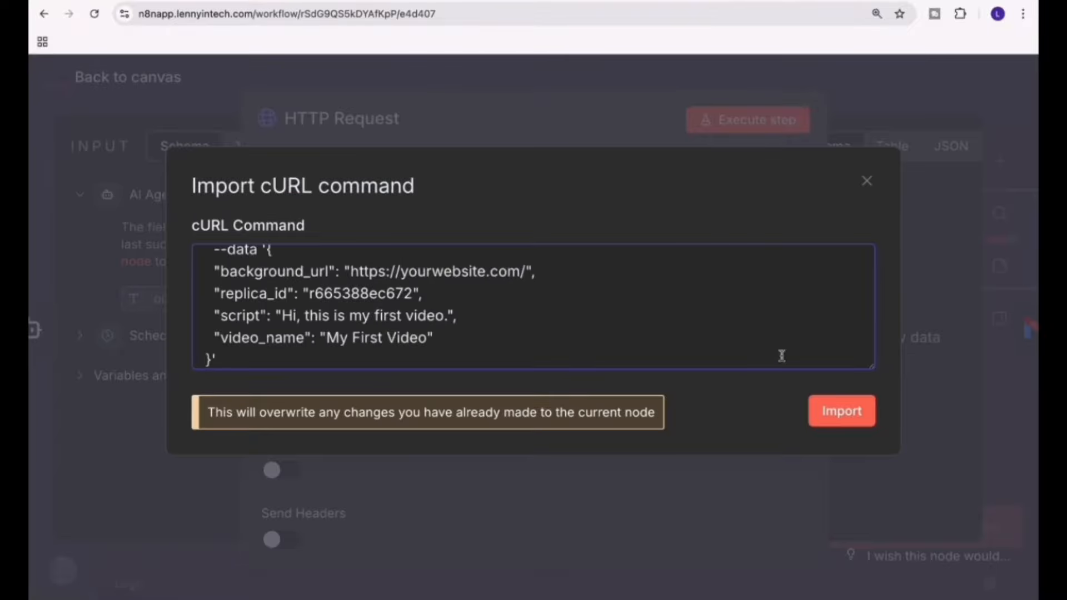
click(851, 421)
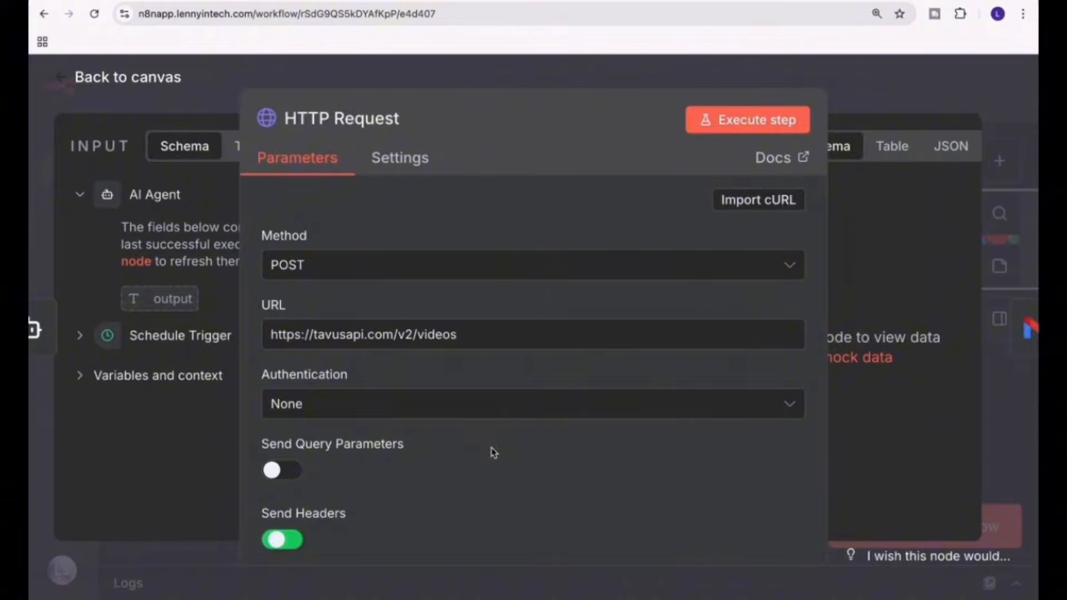
Replace the <api-key> placeholder of the x-api-key header with the Tavus API key.
scroll(494, 452, down, 1)
scroll(465, 467, down, 5)
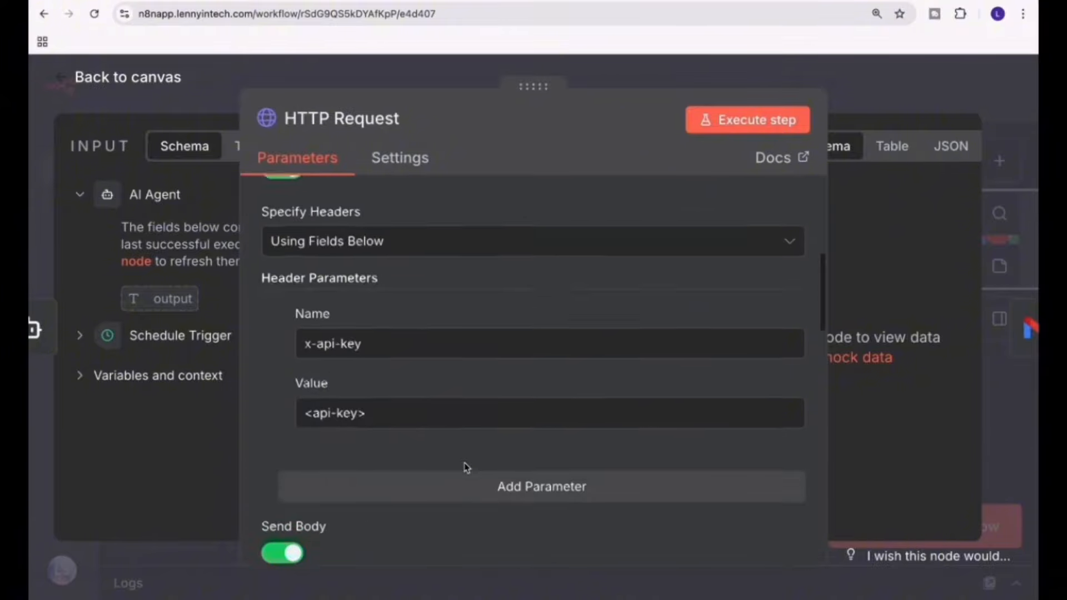
scroll(466, 468, down, 1)
drag(369, 393, 254, 374)
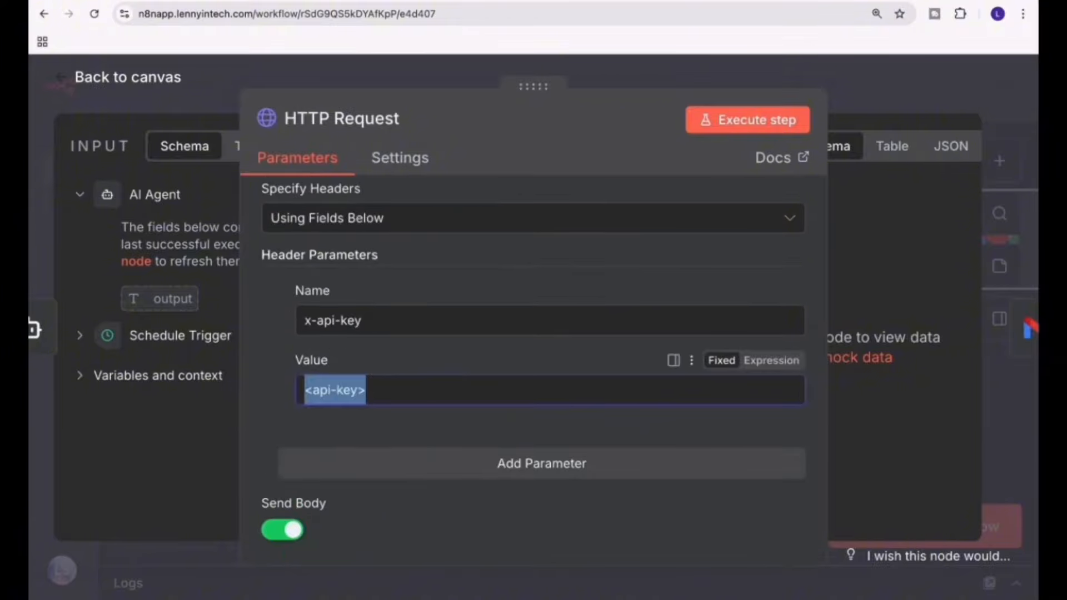
key(BackSpace)
key(ctrl+v)
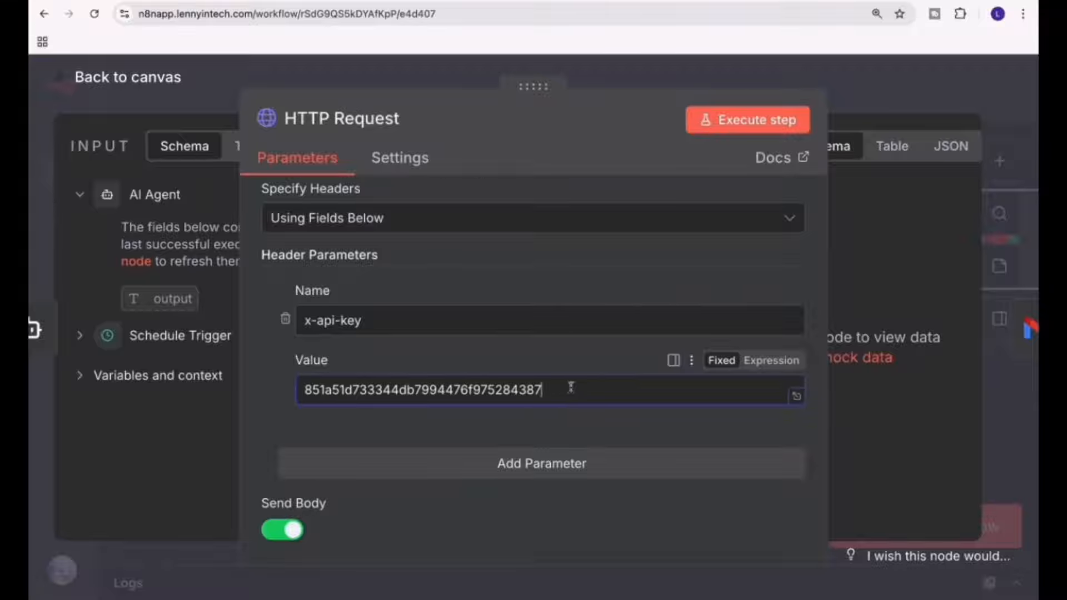
Remove the background_url body parameter, map the script value to the AI Agent's output field, and return to the canvas.
scroll(555, 476, down, 9)
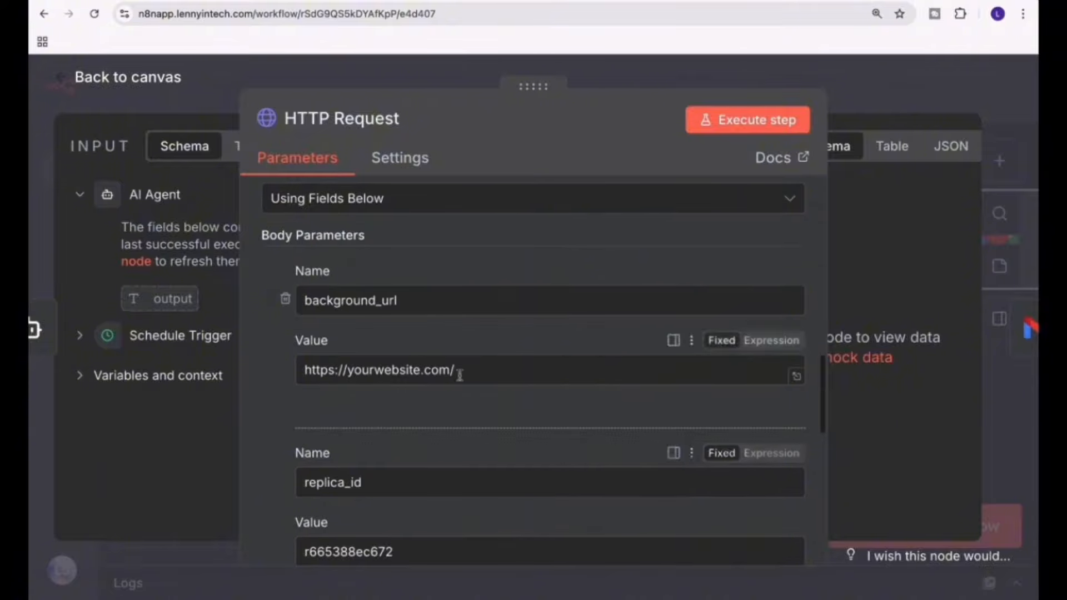
scroll(283, 300, down, 8)
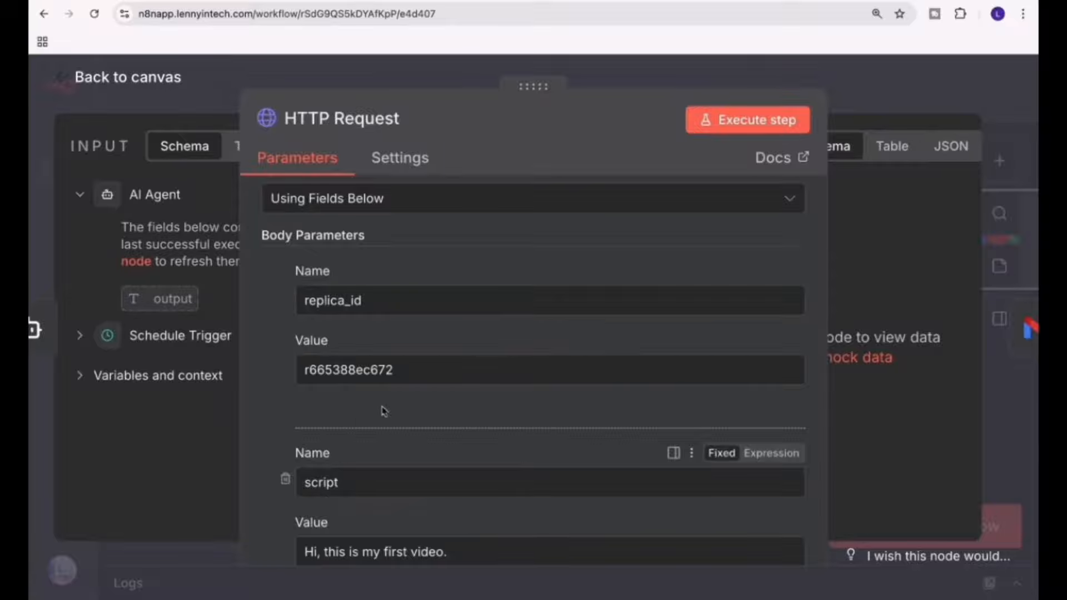
scroll(382, 411, down, 7)
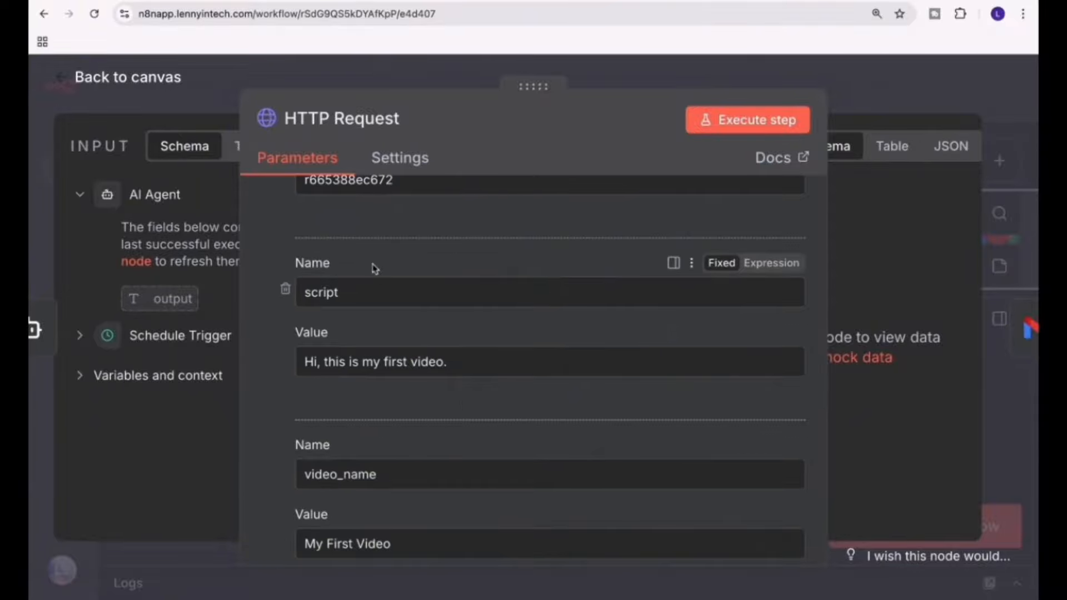
drag(498, 368, 303, 361)
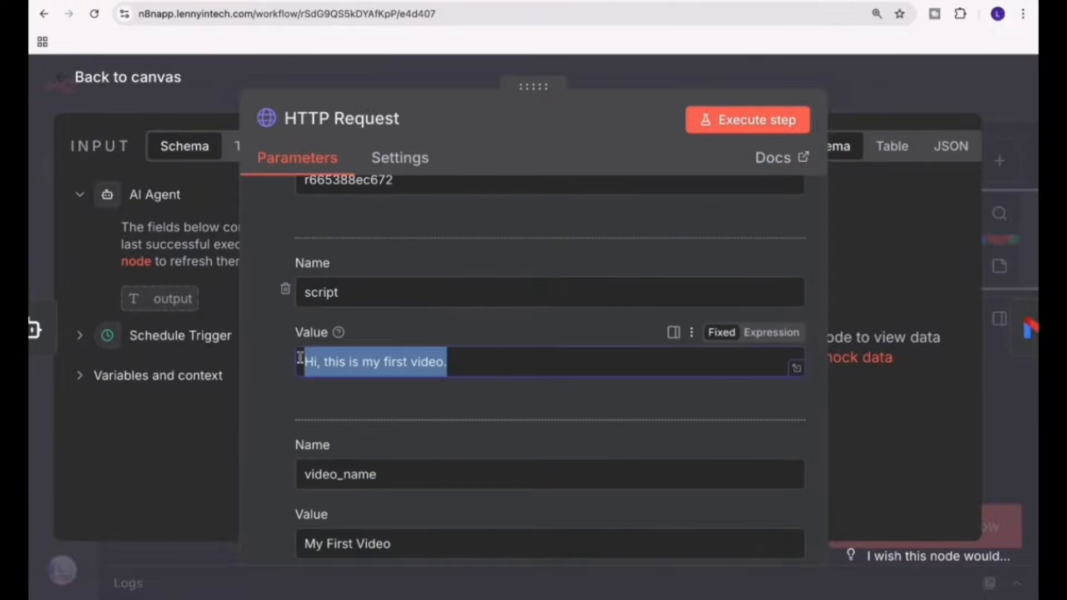
key(BackSpace)
drag(164, 300, 356, 356)
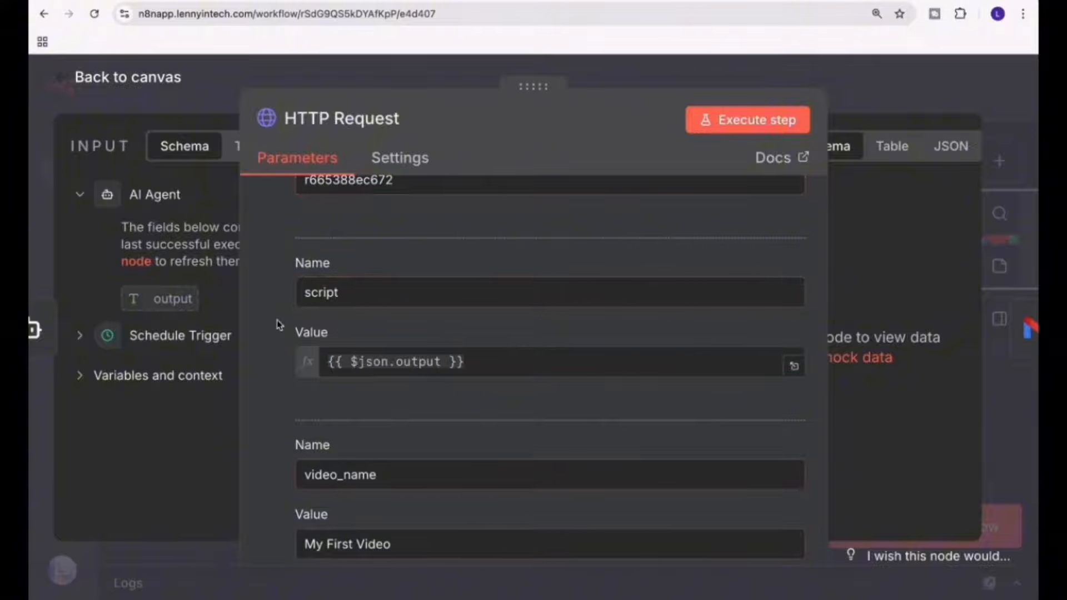
scroll(441, 500, down, 5)
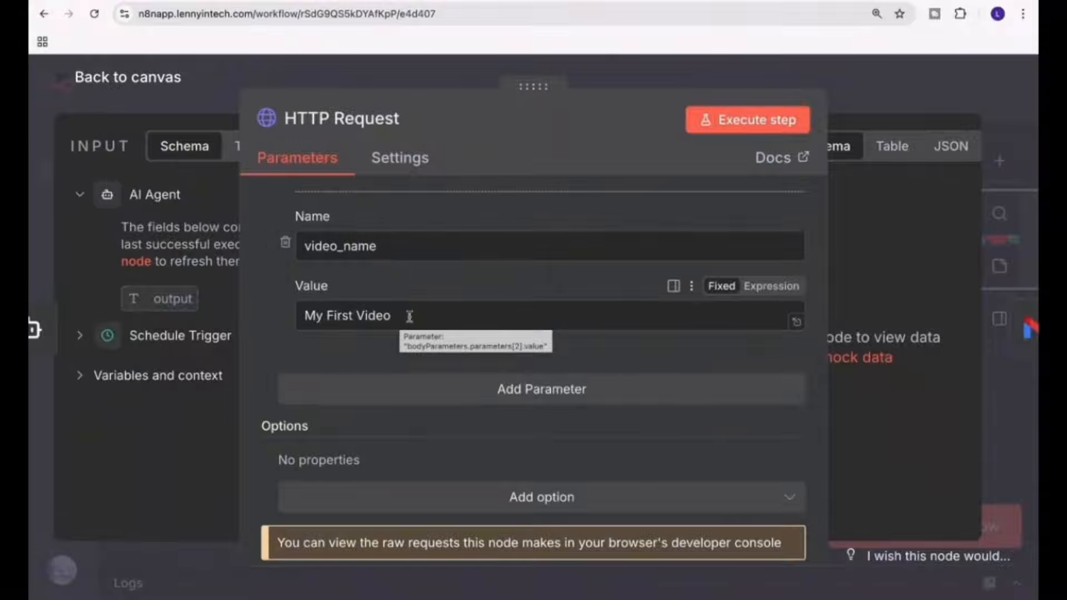
click(147, 77)
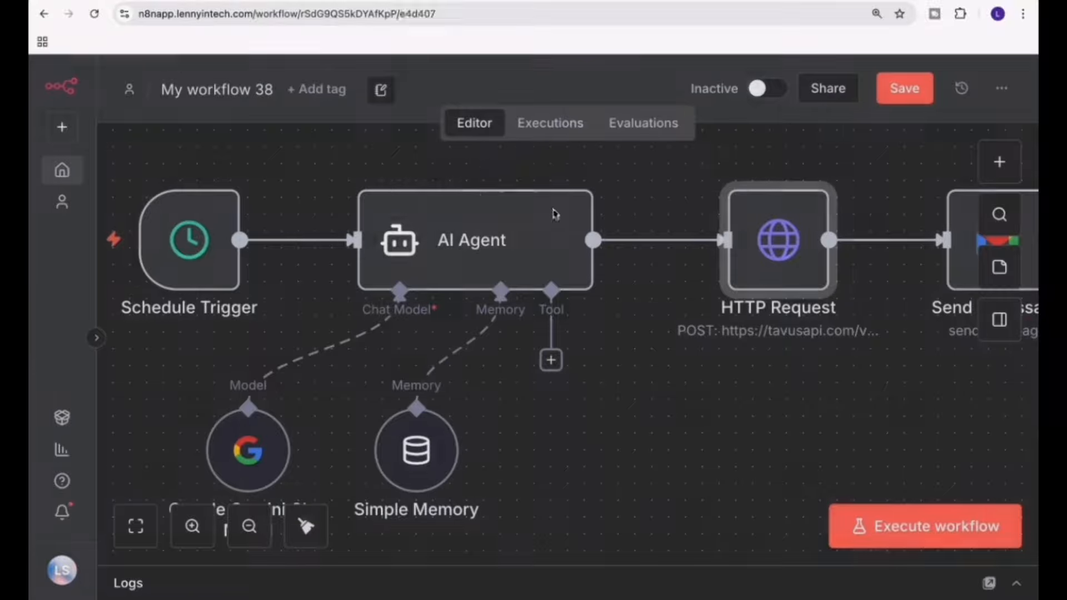
Move the HTTP Request node away from the Gmail node and insert a Wait node between them.
scroll(709, 377, right, 5)
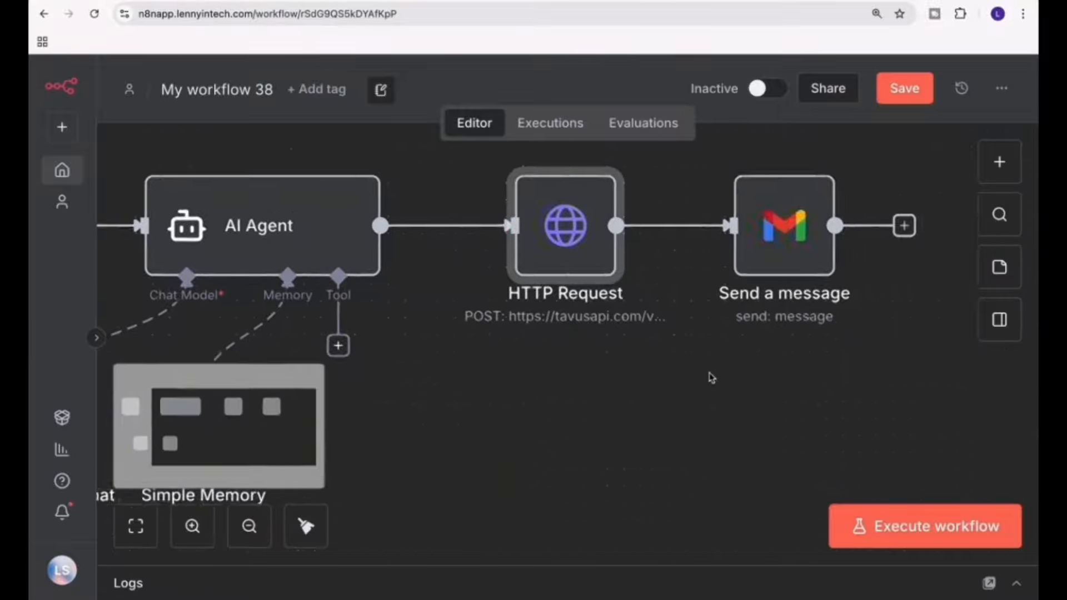
scroll(711, 376, right, 2)
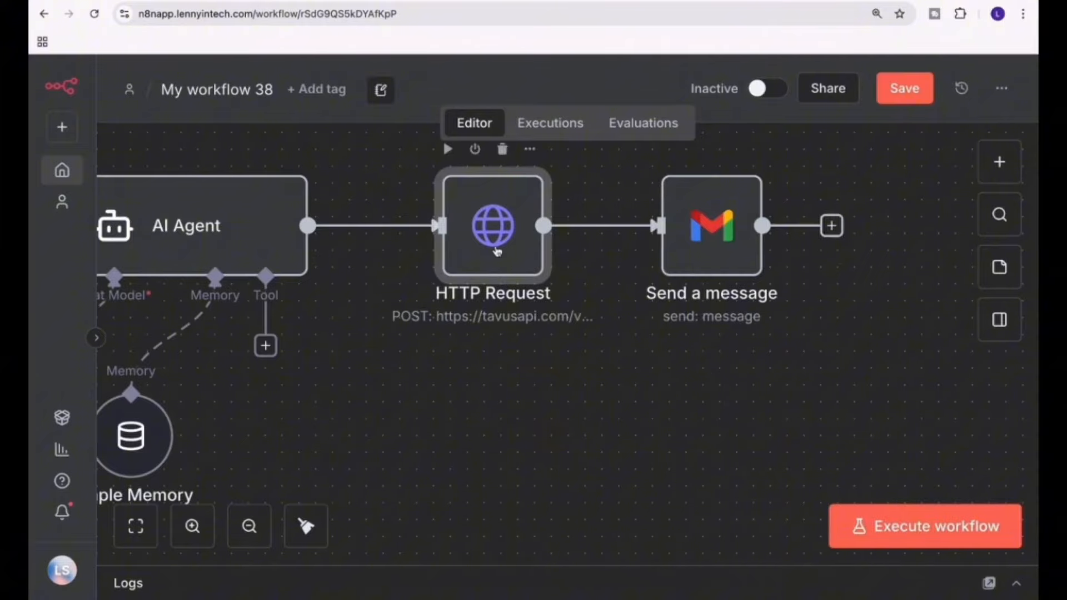
drag(495, 251, 462, 250)
mouse_move(565, 228)
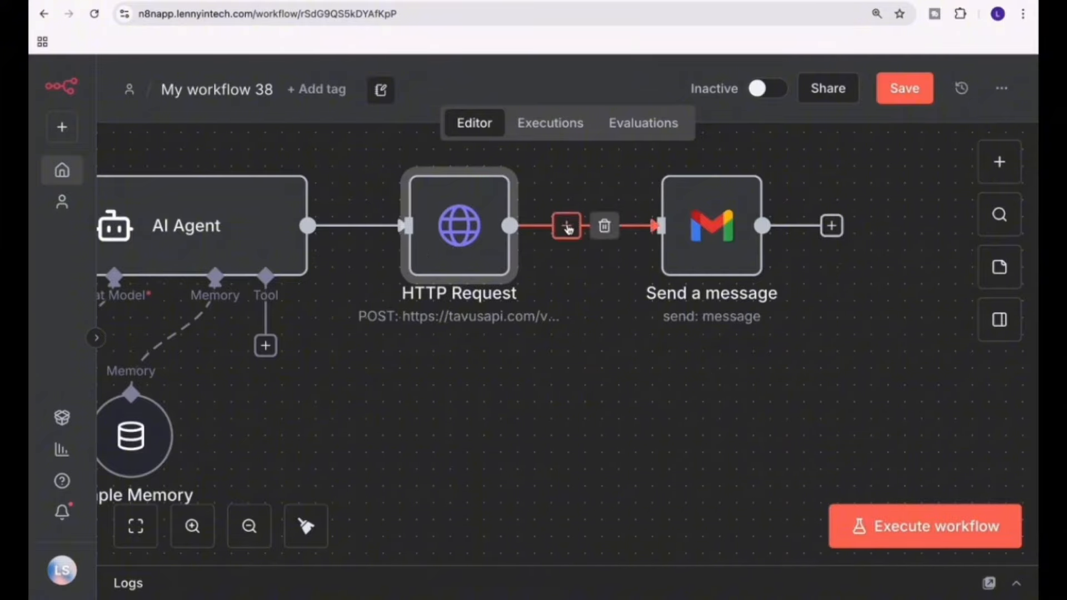
click(566, 226)
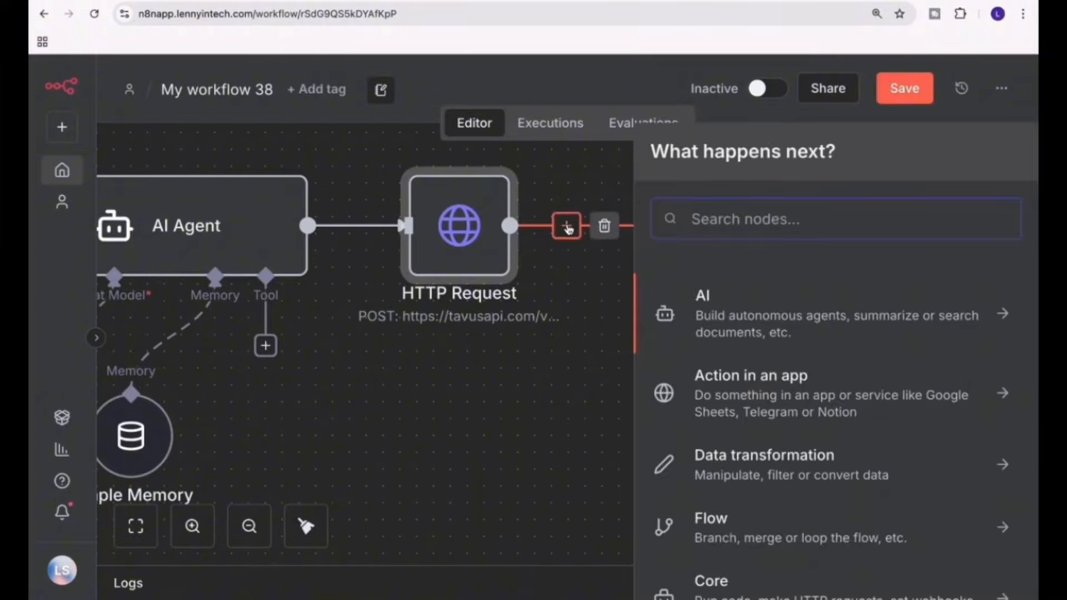
text(wait)
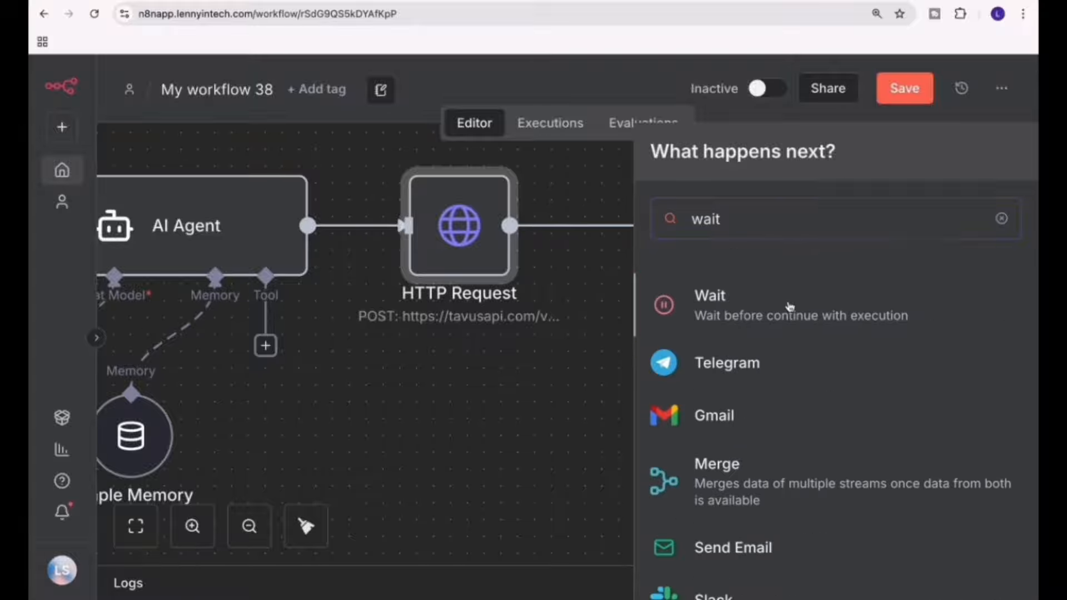
click(788, 303)
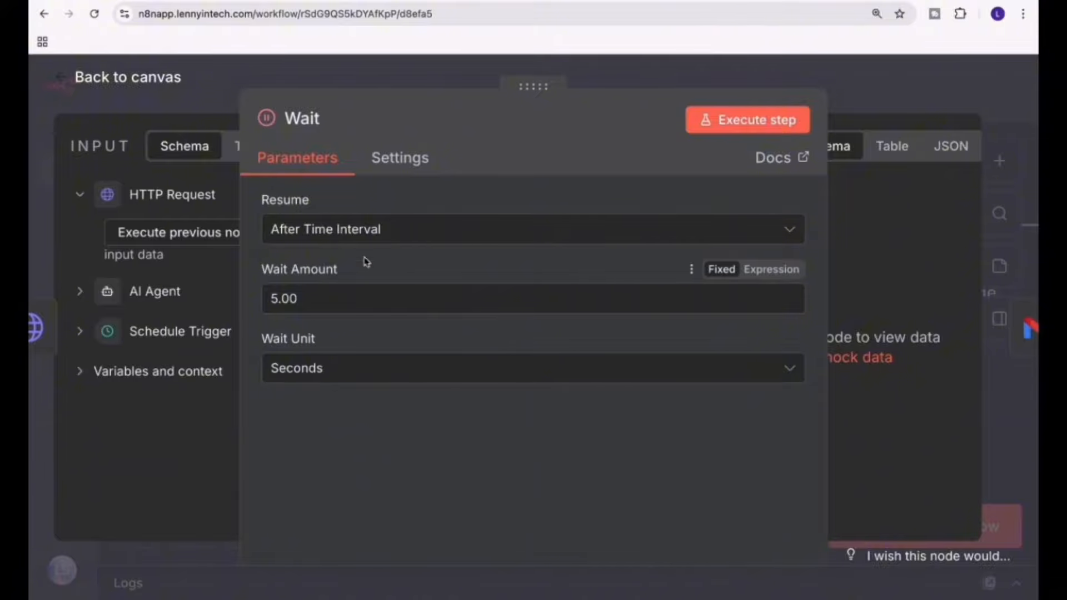
Set the Wait node to resume after a time interval of 2 minutes and return to the canvas.
click(372, 234)
click(369, 232)
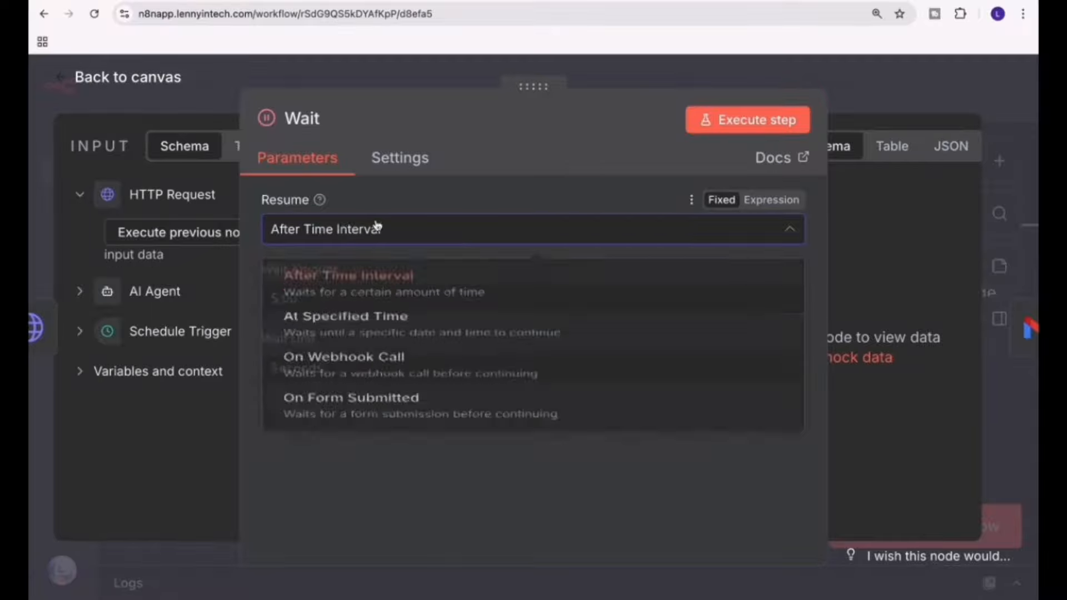
double_click(332, 295)
text(2)
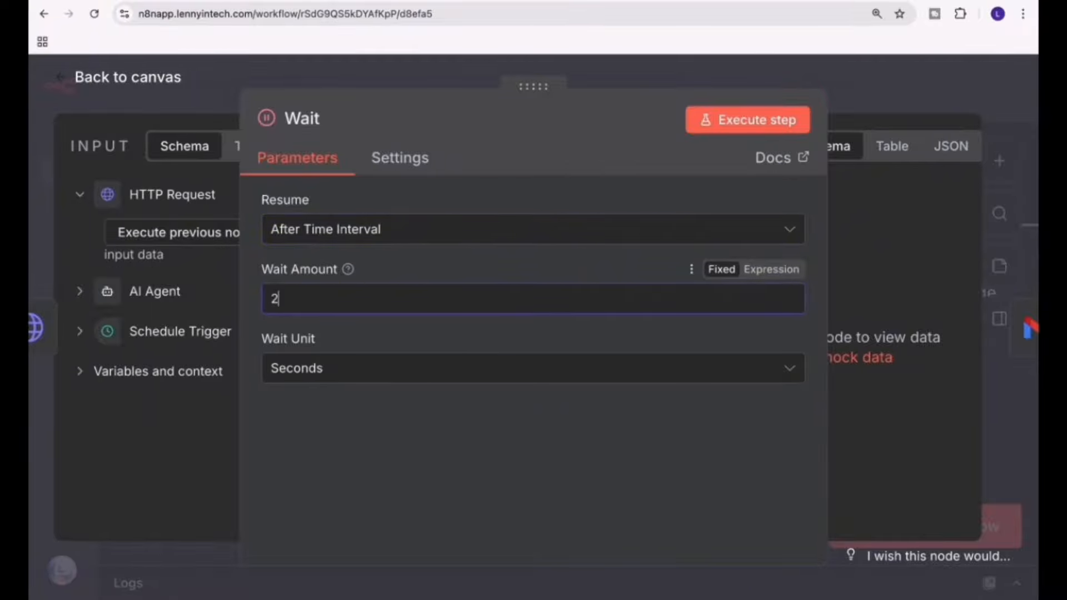
click(333, 370)
click(323, 457)
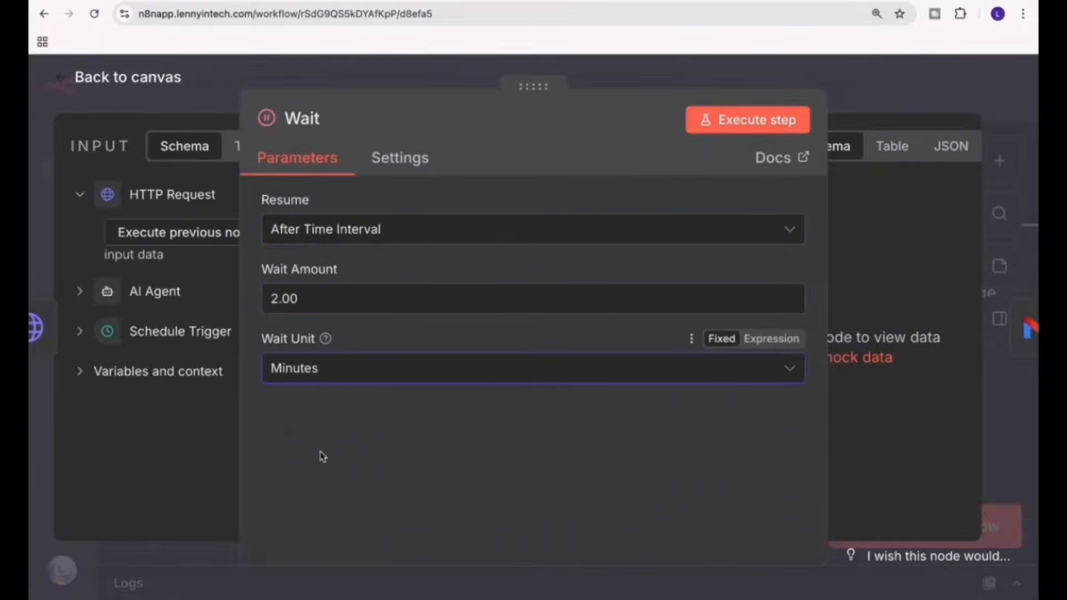
click(146, 84)
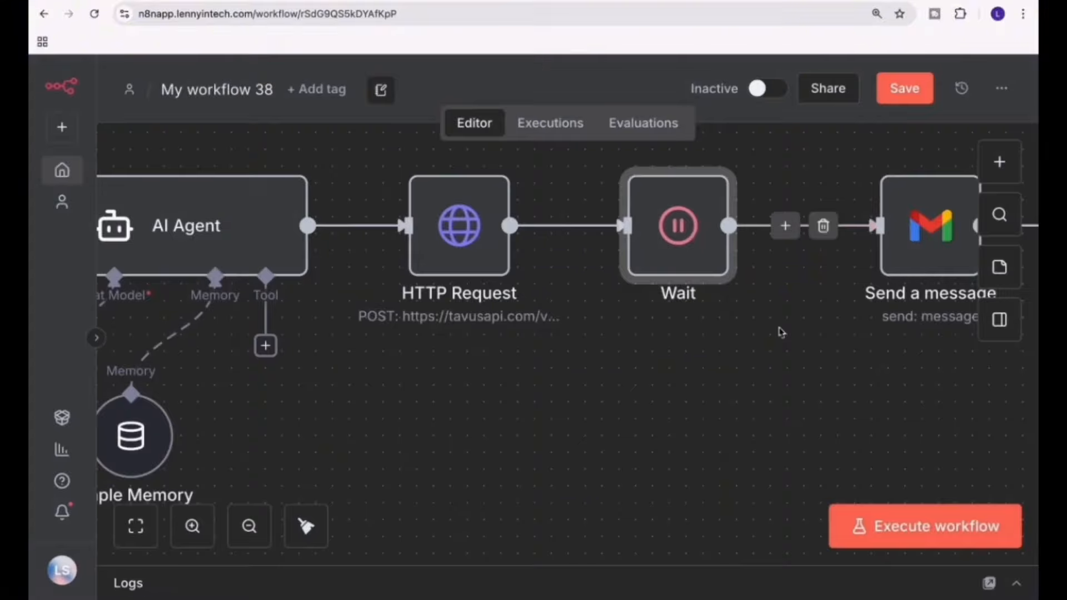
Insert a new HTTP Request node between the Wait node and the Gmail message node.
click(787, 228)
text(tp)
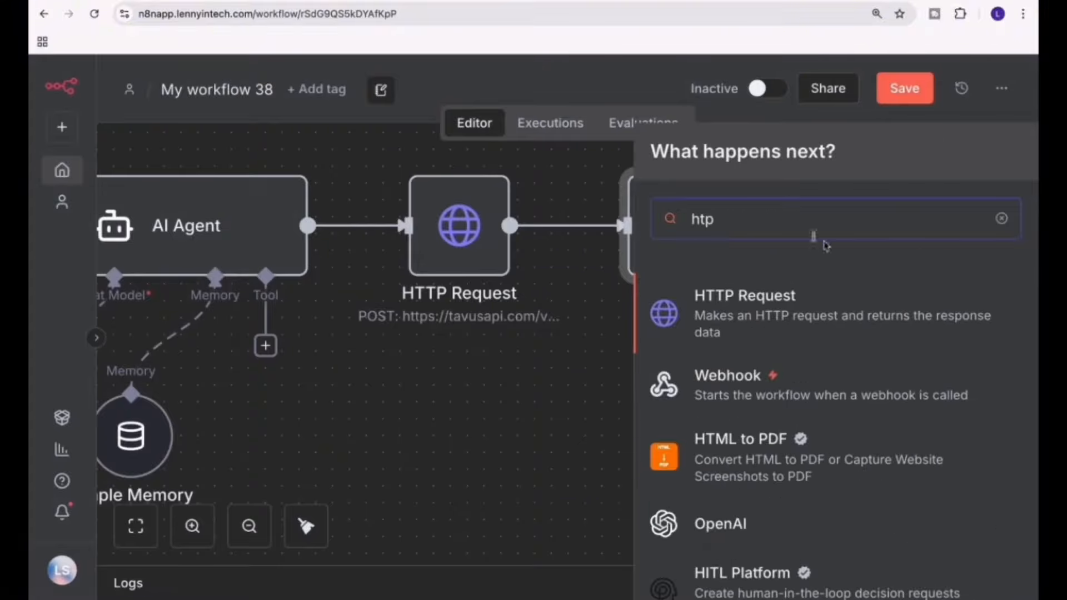
click(874, 307)
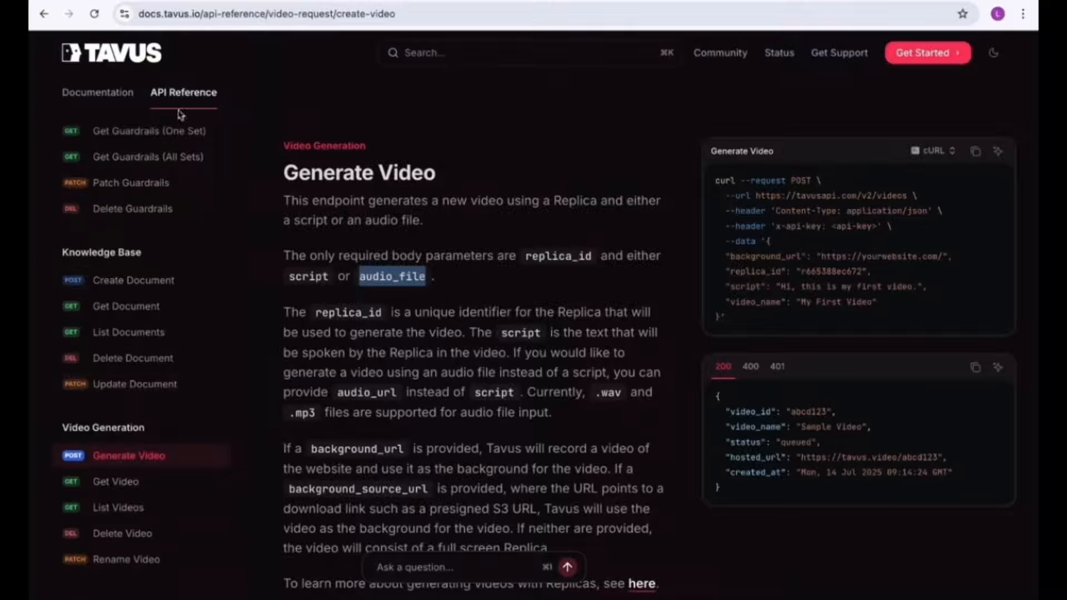
Copy the Get Video cURL command from the Tavus API reference and import it into the new HTTP Request1 node in n8n.
click(167, 481)
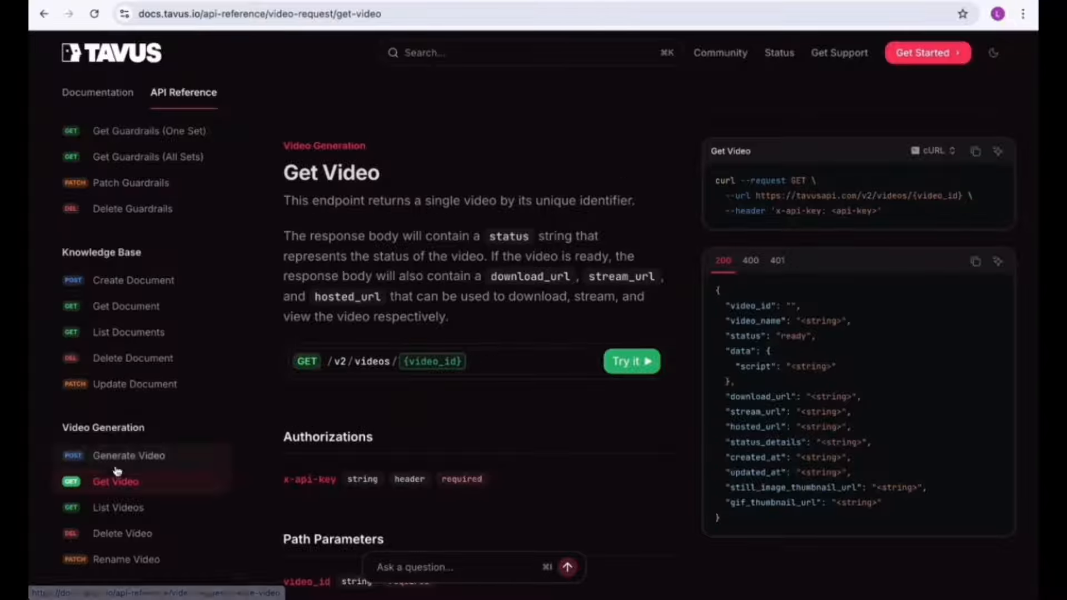
click(974, 159)
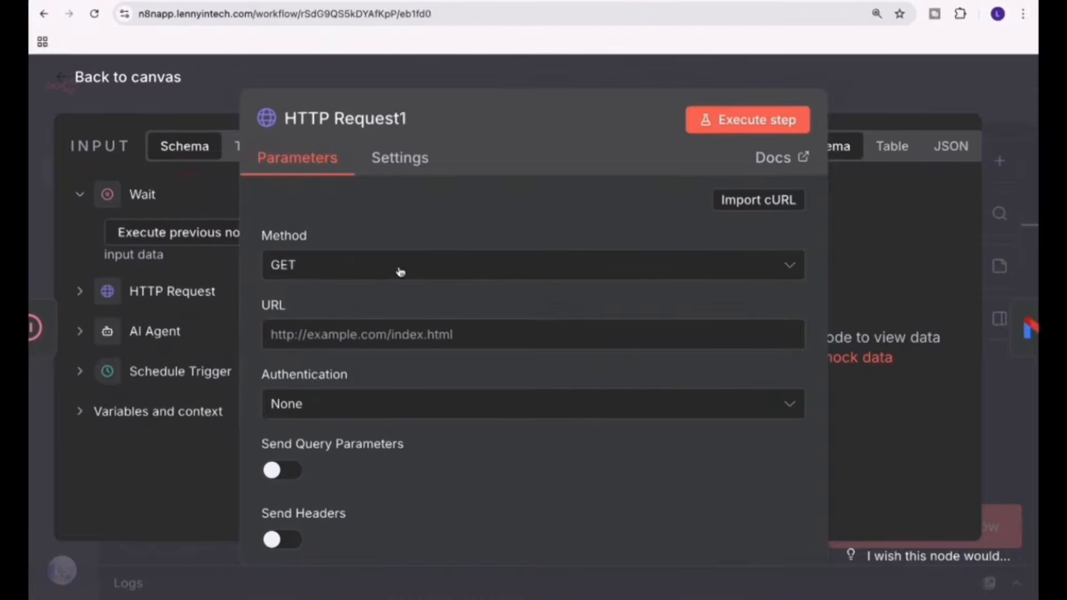
click(770, 213)
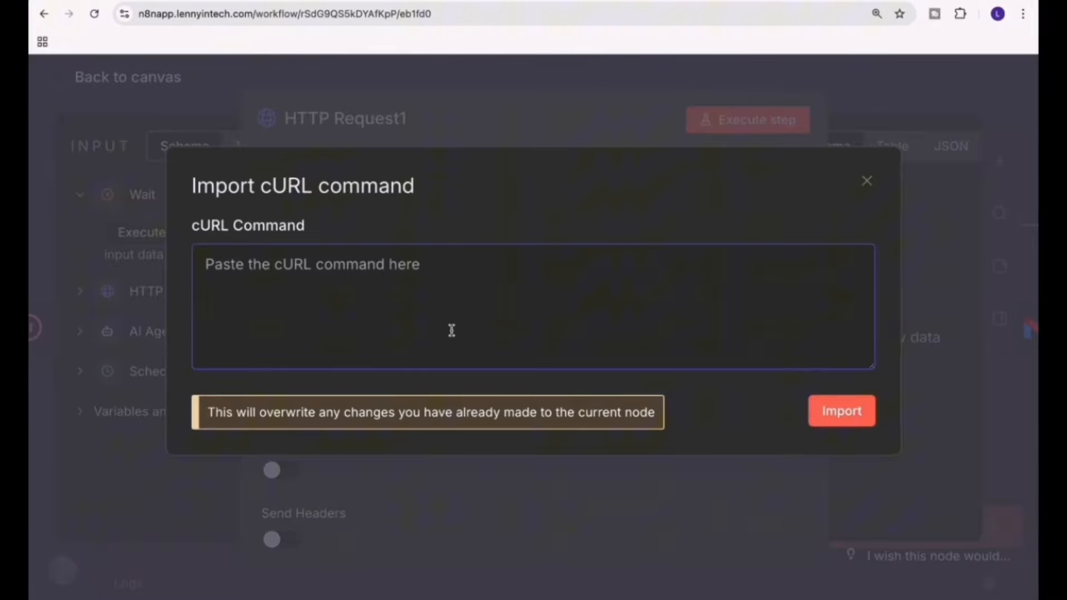
key(ctrl+v)
click(825, 431)
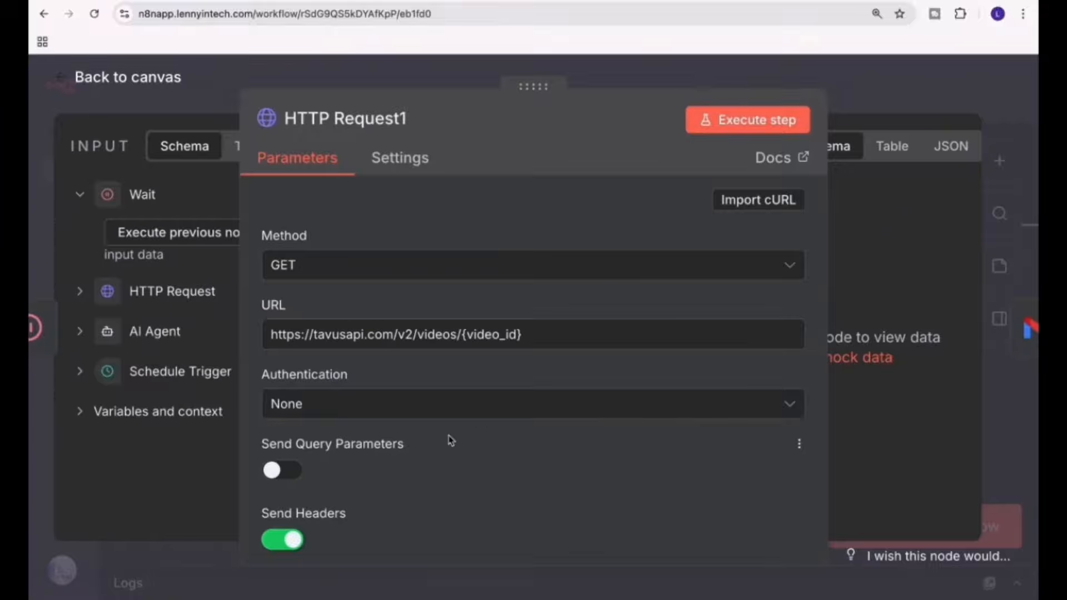
Replace the x-api-key header placeholder in HTTP Request1 with the API key copied from the first HTTP Request node, and return to the canvas.
scroll(450, 441, down, 8)
triple_click(401, 336)
key(BackSpace)
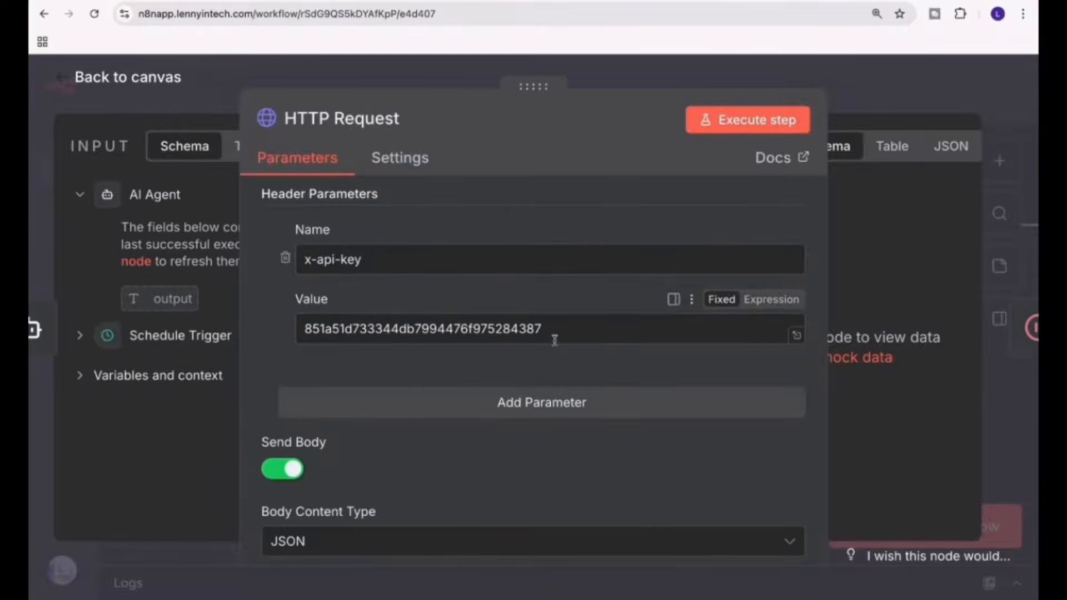
drag(550, 336, 283, 333)
key(ctrl+c)
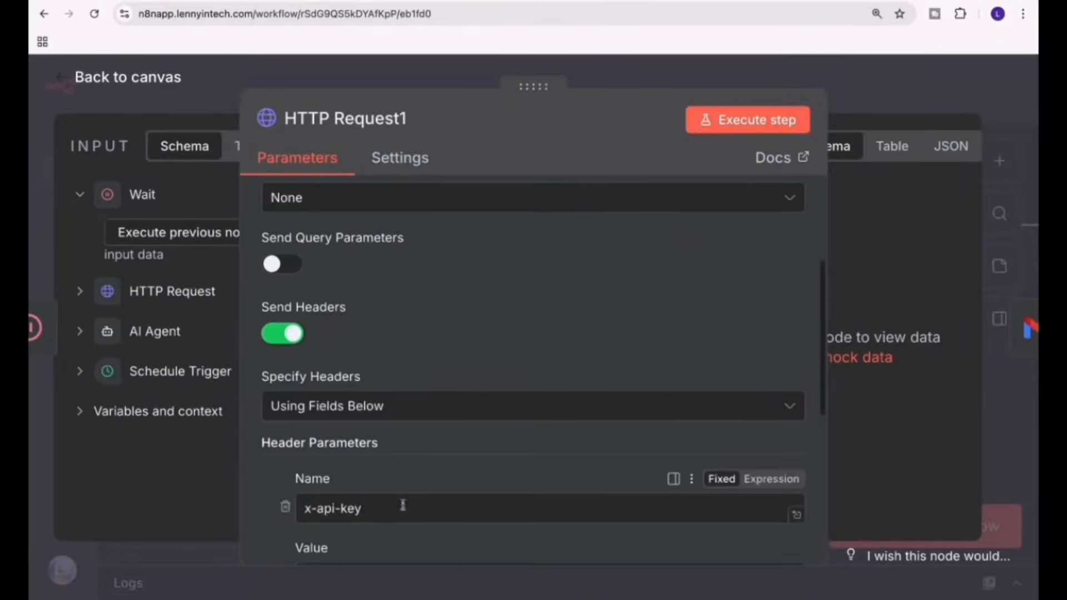
scroll(400, 506, down, 2)
click(378, 478)
key(ctrl+v)
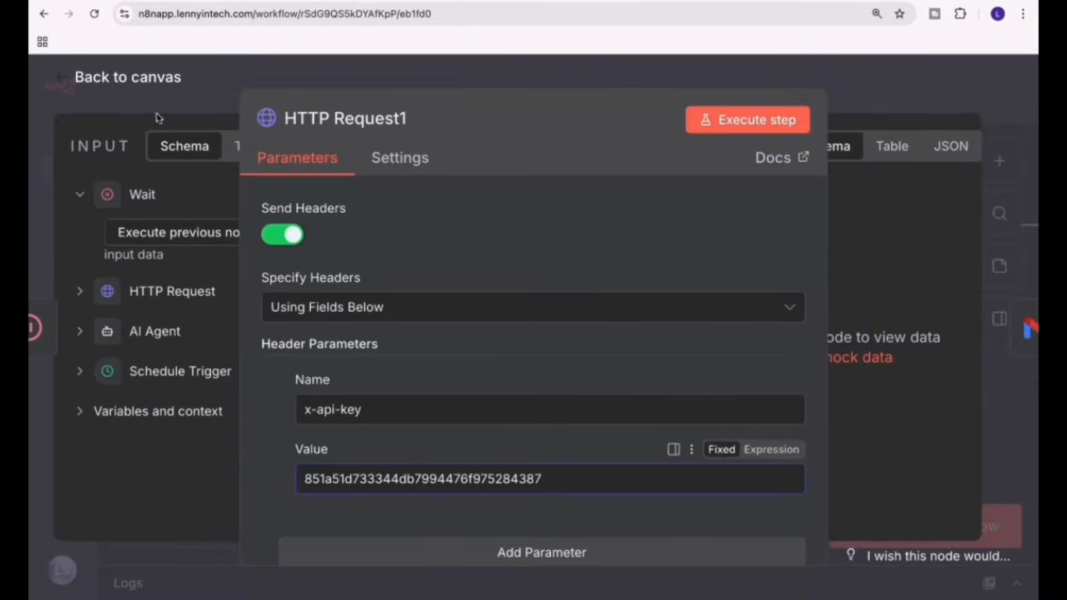
click(139, 84)
scroll(640, 350, right, 4)
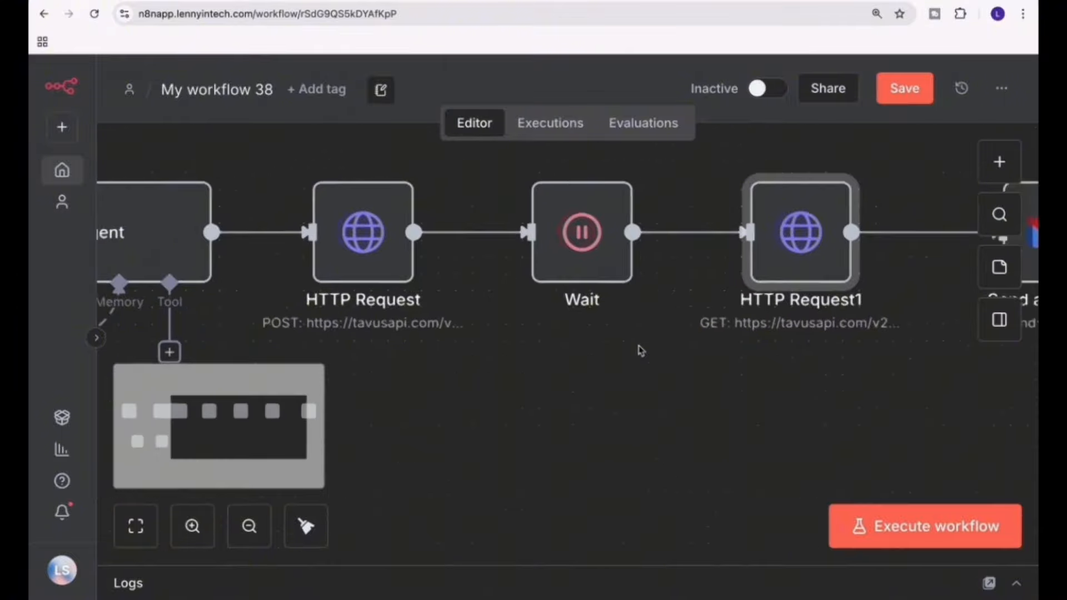
scroll(640, 350, right, 2)
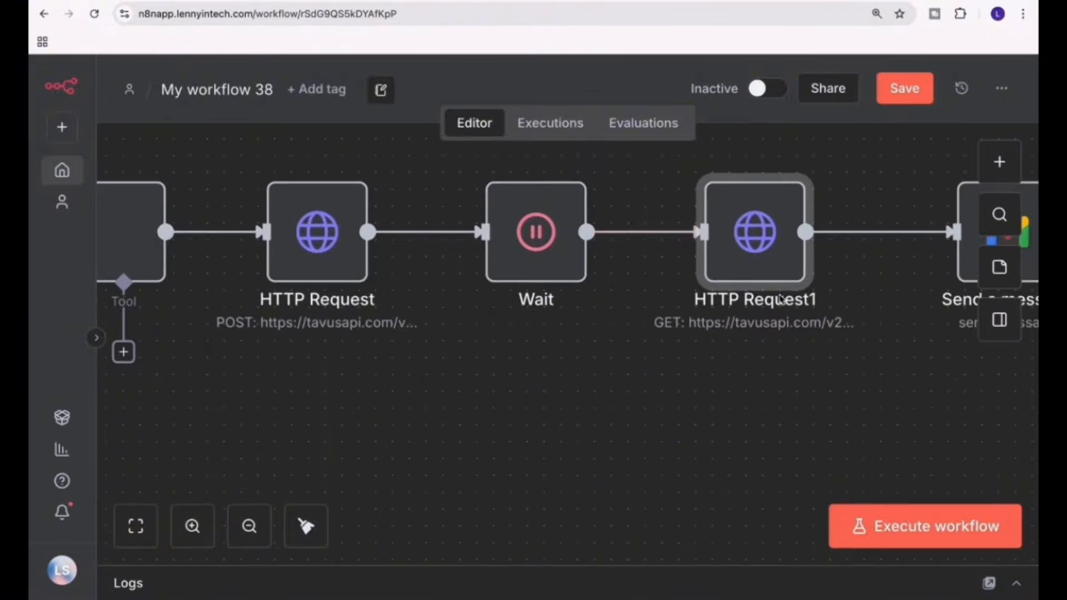
scroll(778, 288, right, 4)
mouse_move(711, 236)
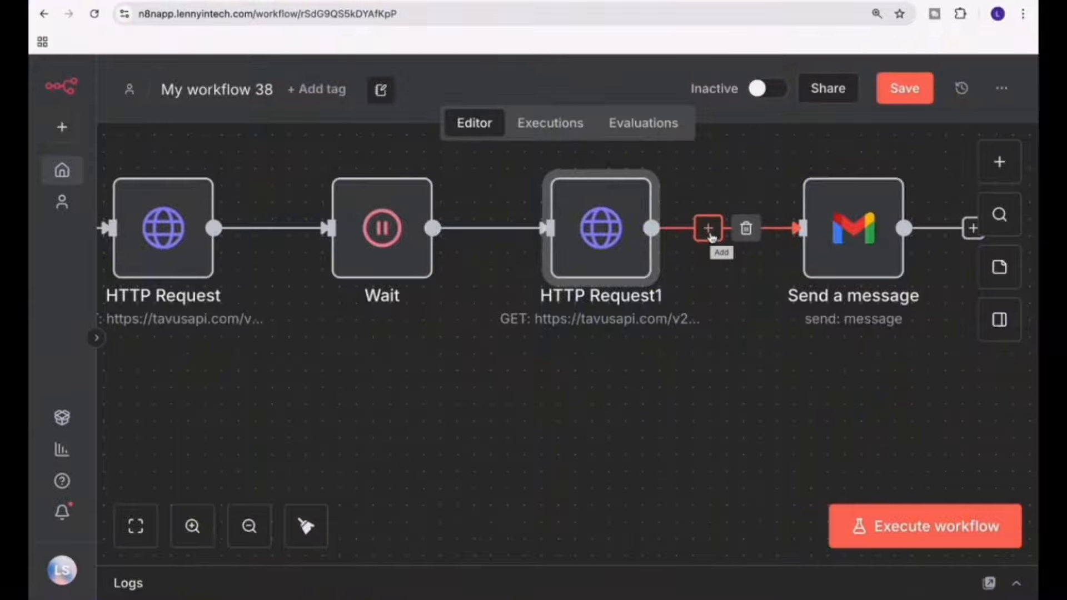
click(709, 230)
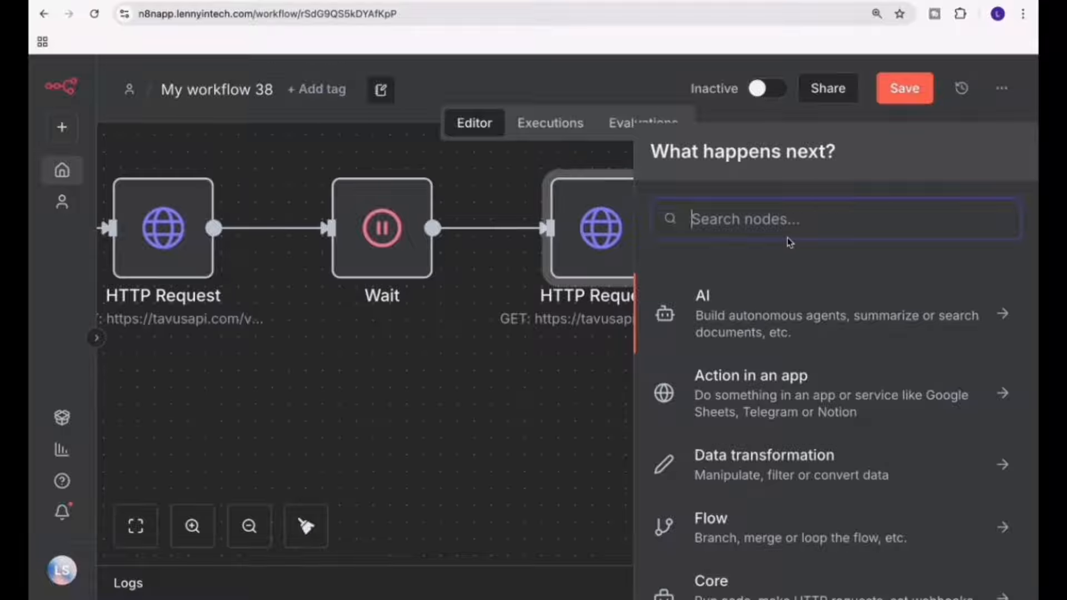
text(htp)
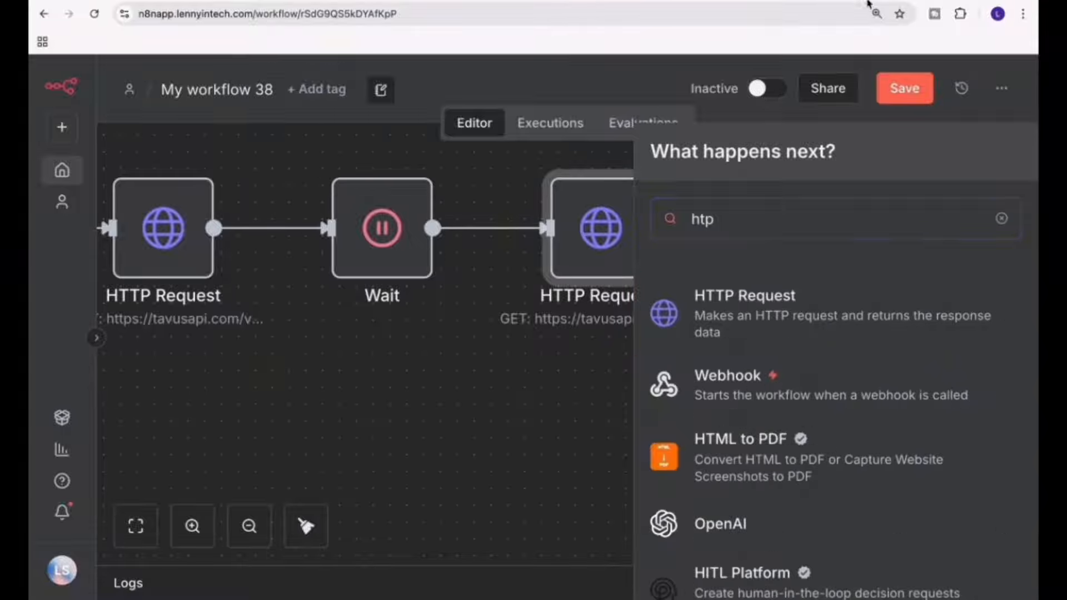
click(765, 311)
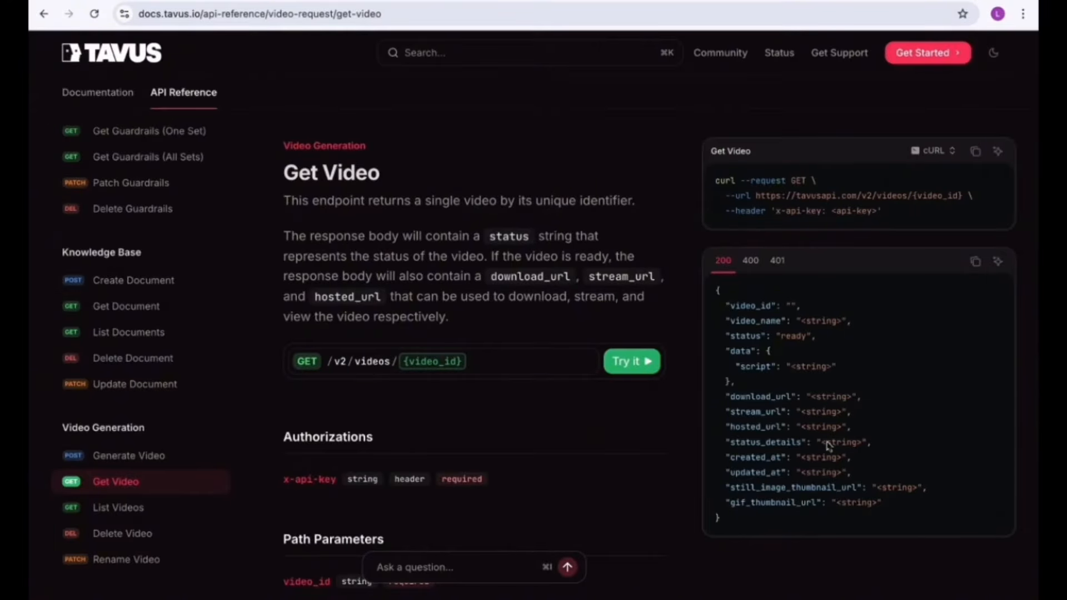
Examine the Get Video response fields in the Tavus API reference, including video_id, status, script and download_url, and switch back to n8n.
scroll(828, 444, down, 2)
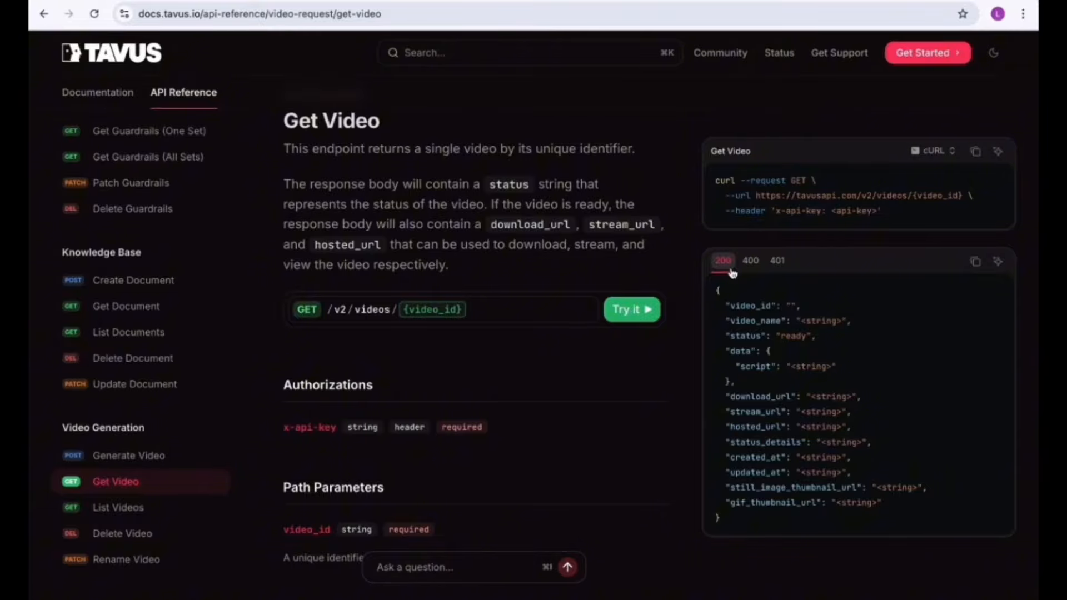
double_click(747, 307)
double_click(751, 321)
double_click(750, 335)
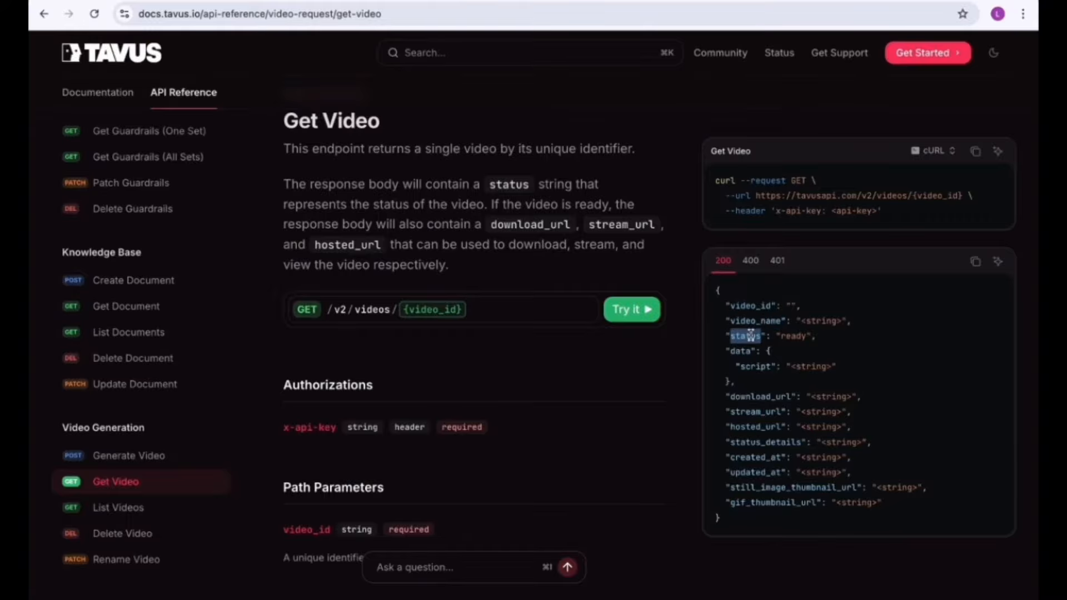
click(744, 350)
double_click(752, 363)
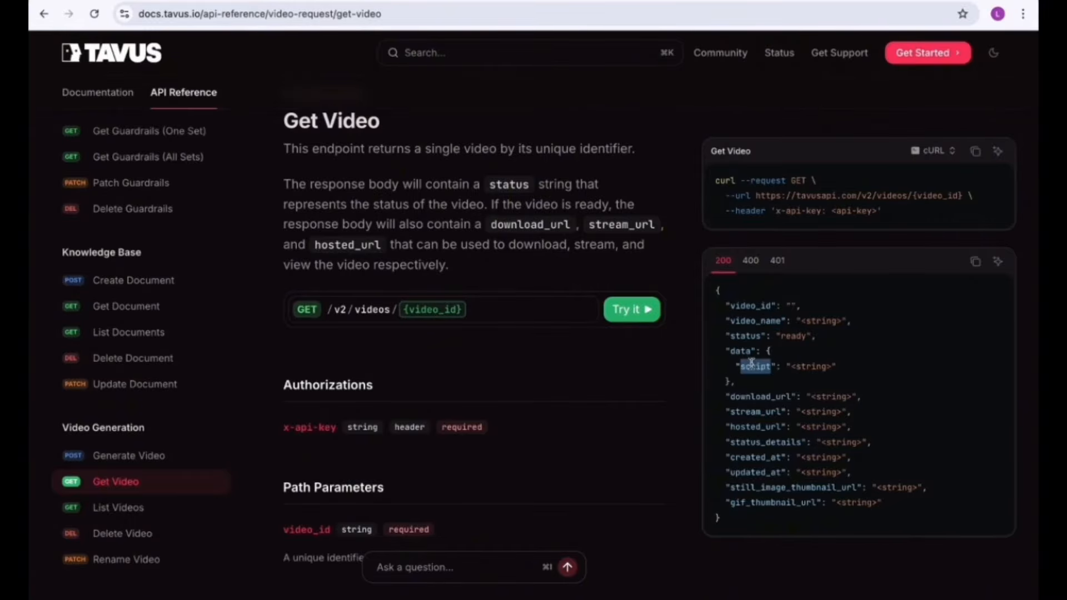
double_click(757, 397)
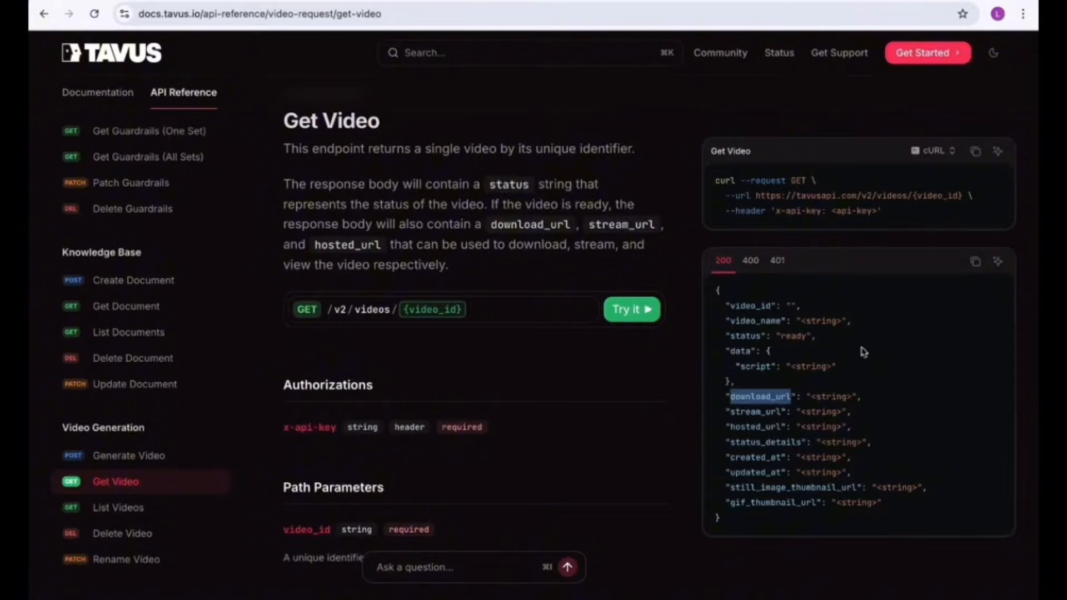
key(ctrl+Right)
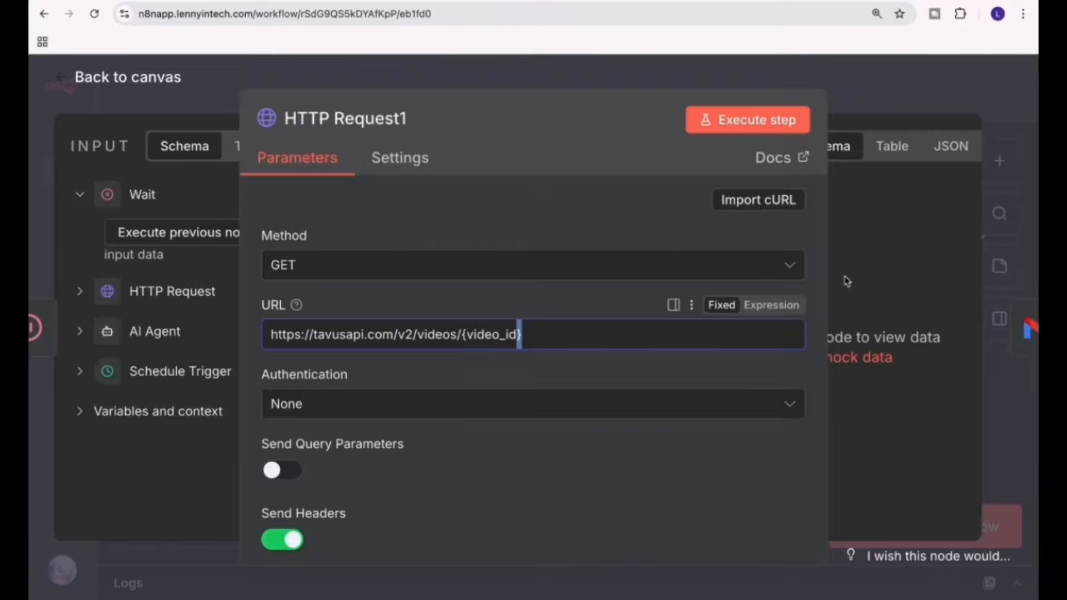
Execute the nodes before HTTP Request1 to load input data for its video_id placeholder, and return to the canvas.
click(79, 291)
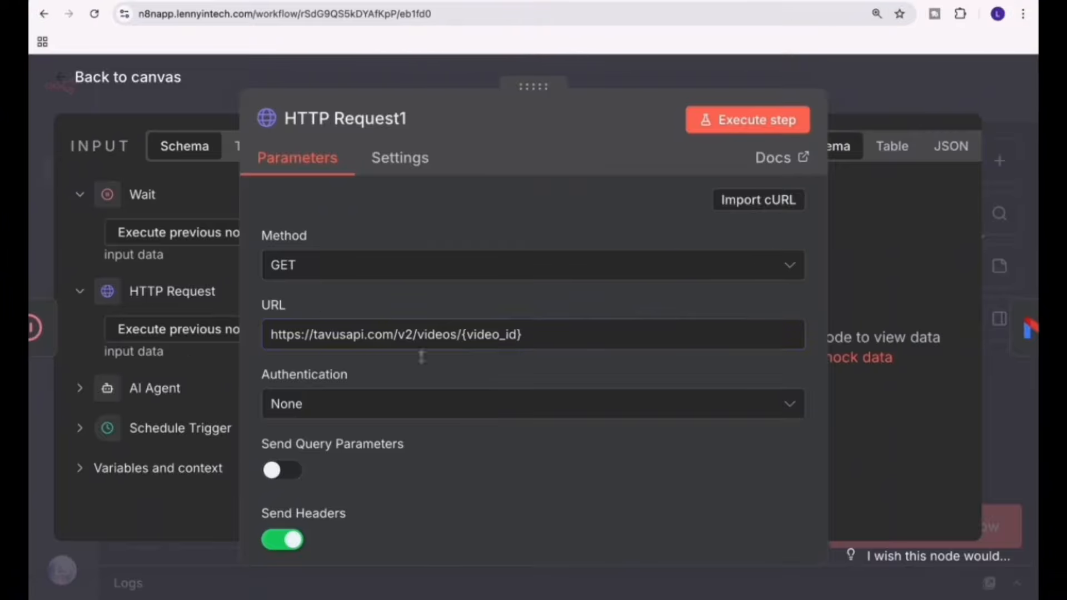
drag(461, 335, 529, 343)
drag(545, 89, 626, 89)
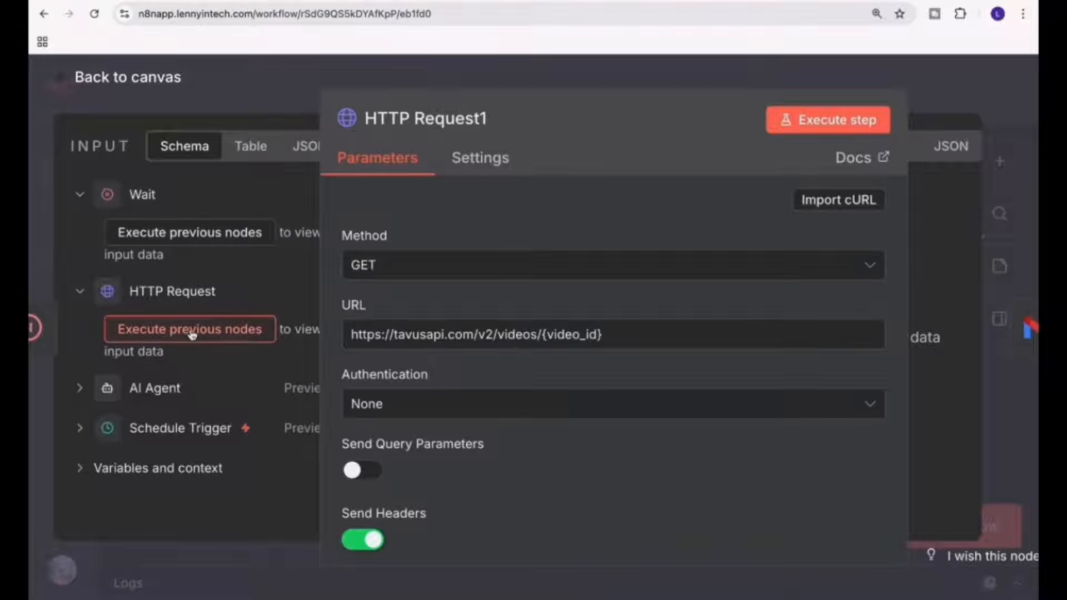
click(188, 233)
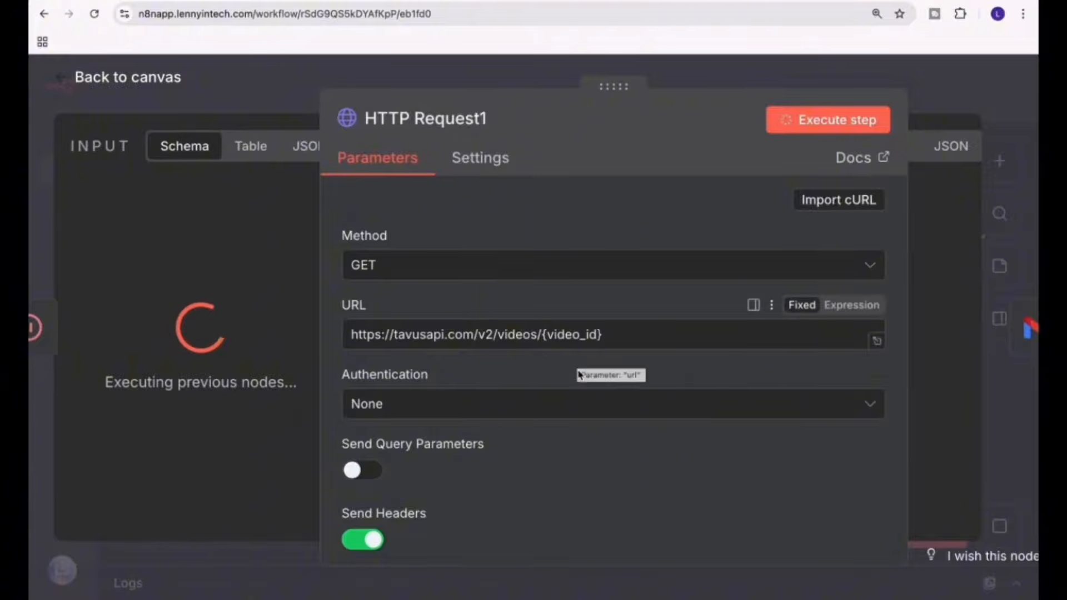
scroll(607, 374, down, 5)
scroll(555, 519, down, 4)
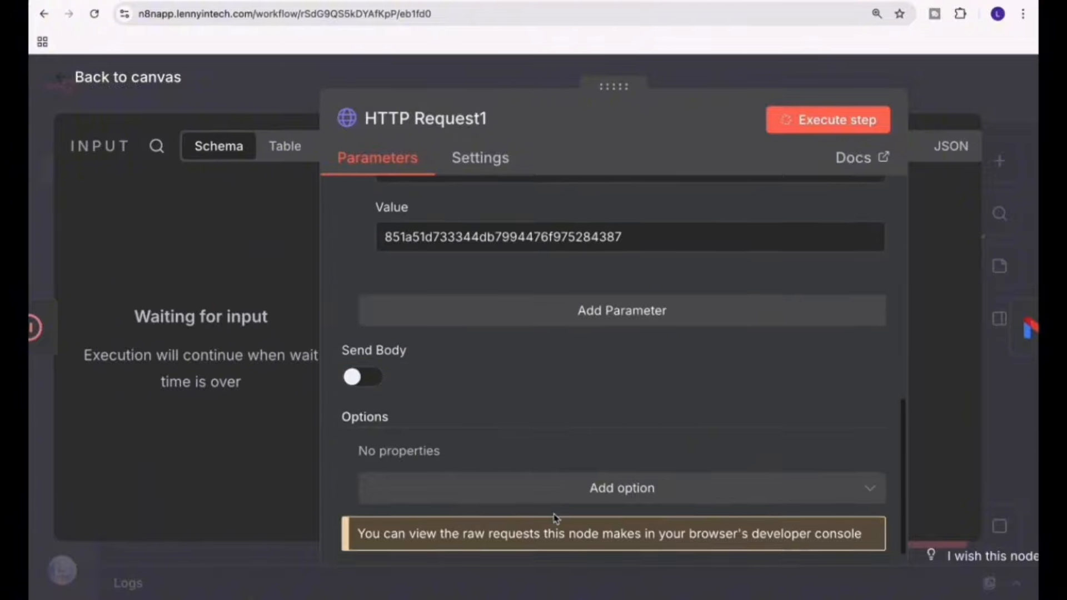
scroll(554, 519, up, 10)
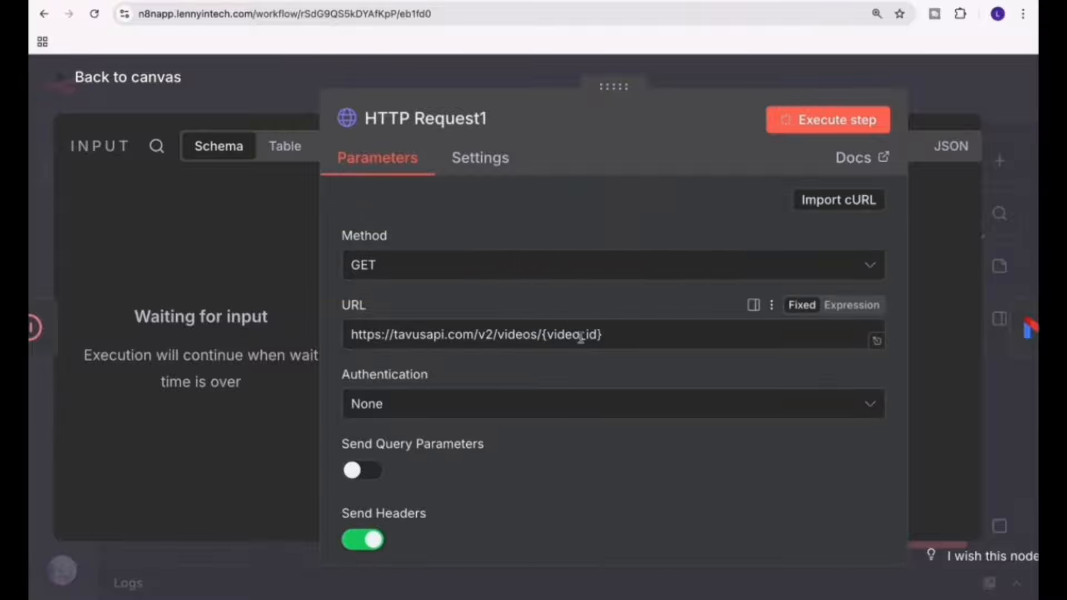
click(115, 81)
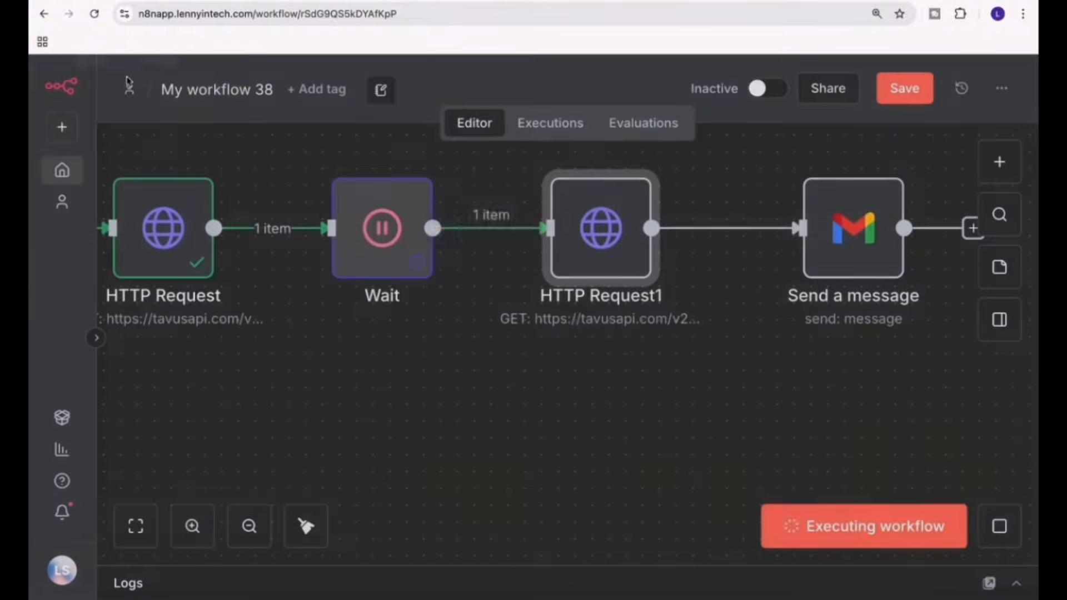
Rename the first HTTP Request node to "Generate video" and return to the canvas.
double_click(157, 223)
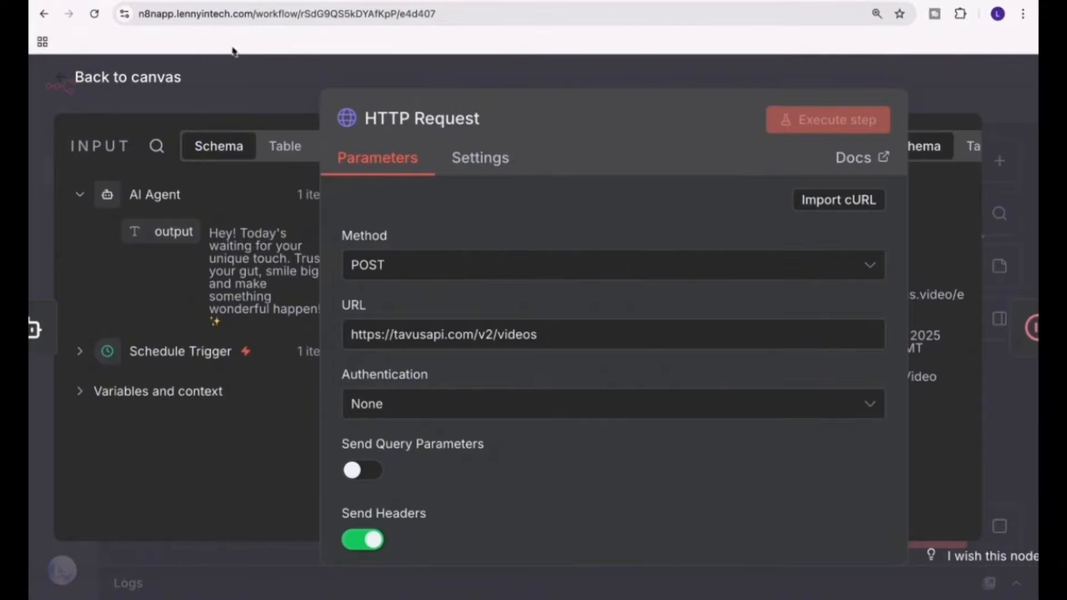
drag(614, 89, 319, 73)
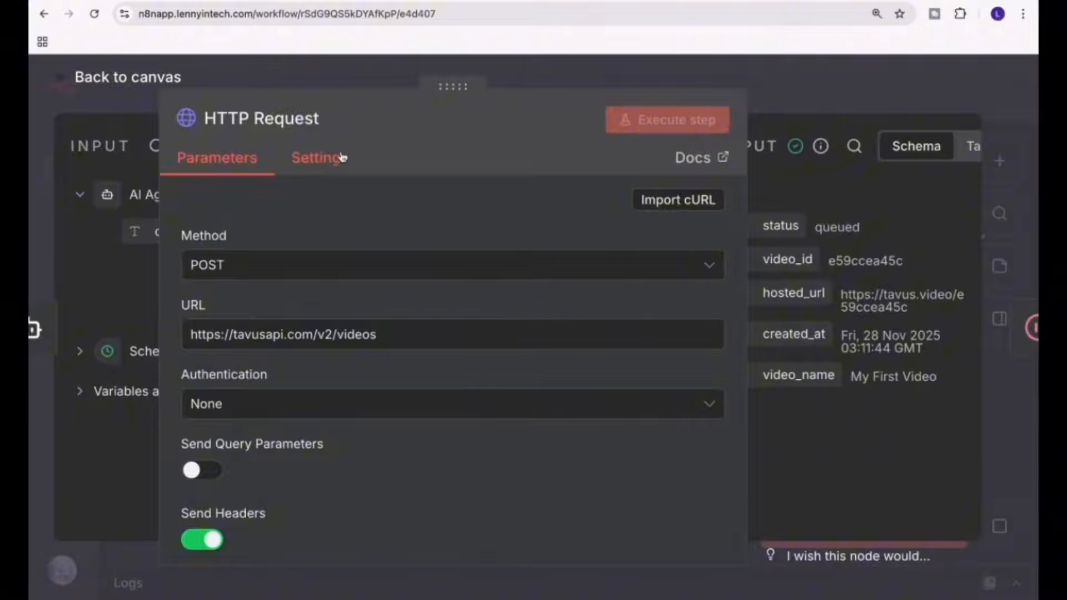
click(231, 126)
text(Gen)
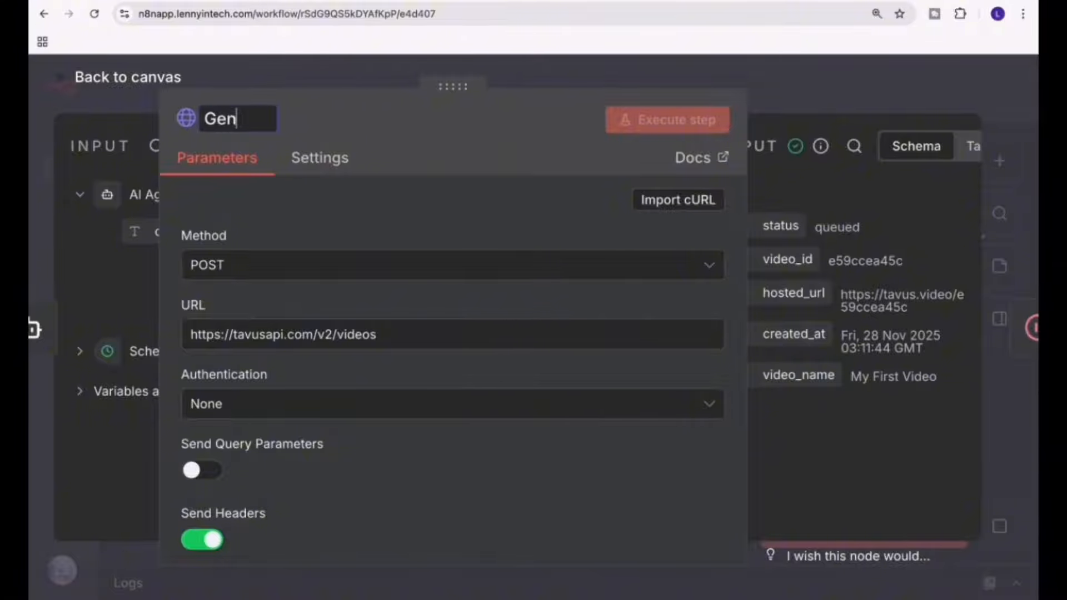
text(erate video)
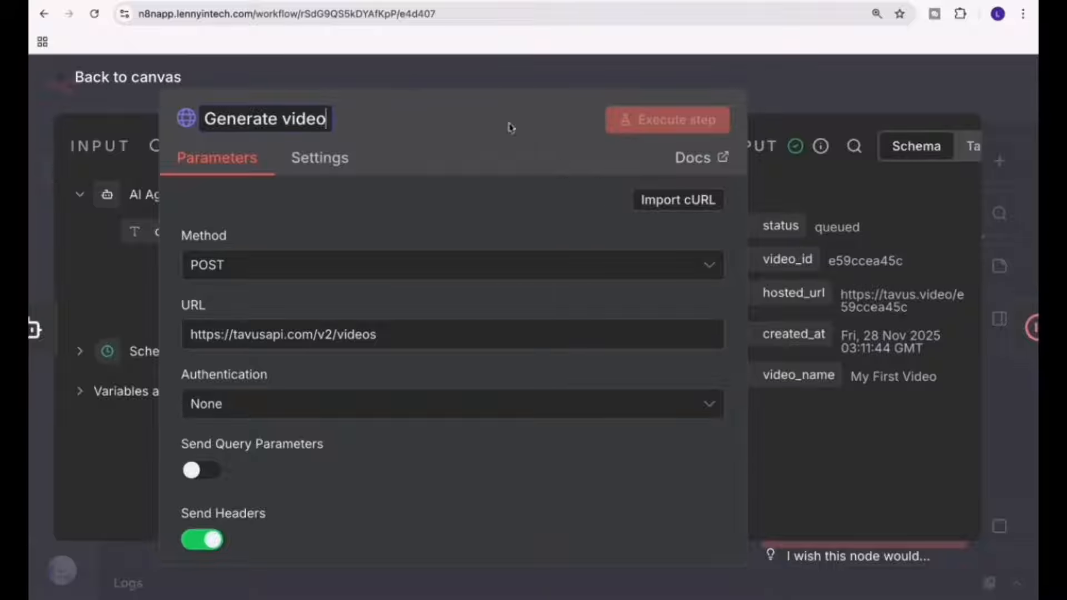
key(Return)
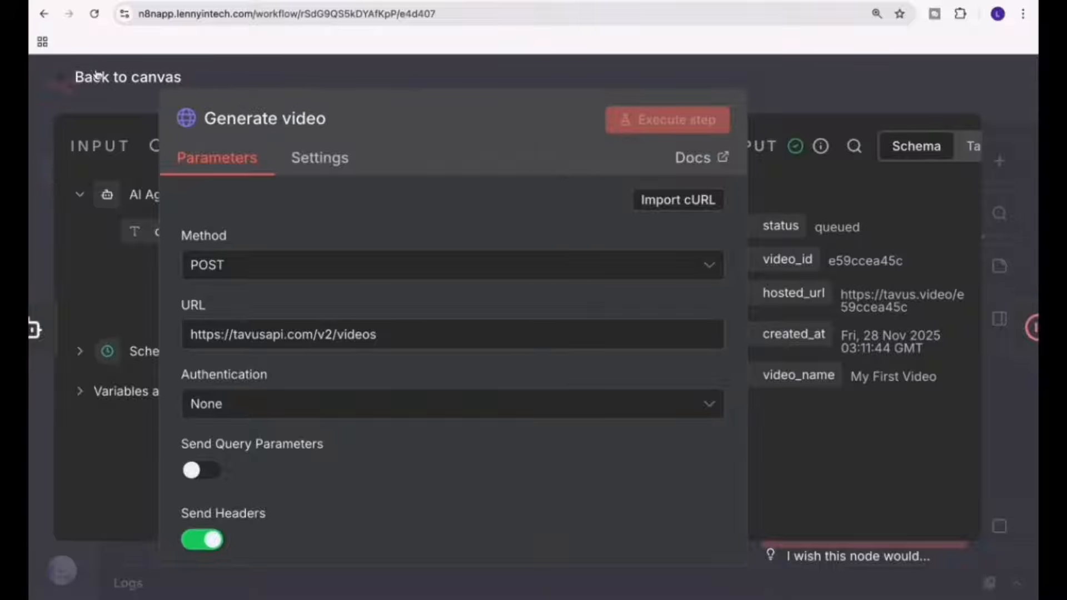
click(93, 76)
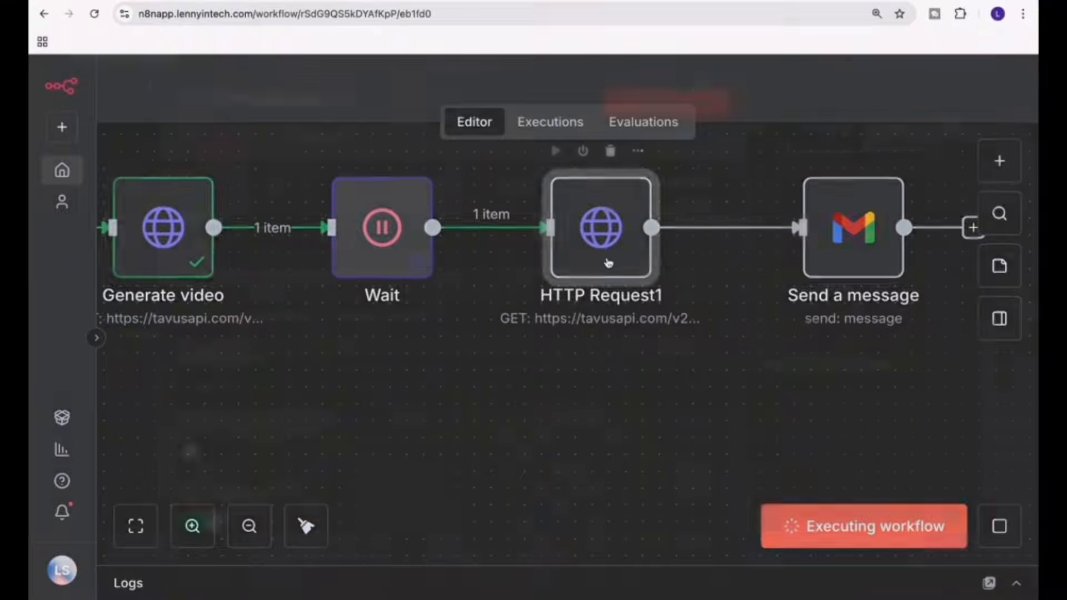
Check the input data of the HTTP Request1 node, return to the canvas and select the Wait node.
double_click(609, 262)
drag(452, 85, 600, 78)
click(89, 86)
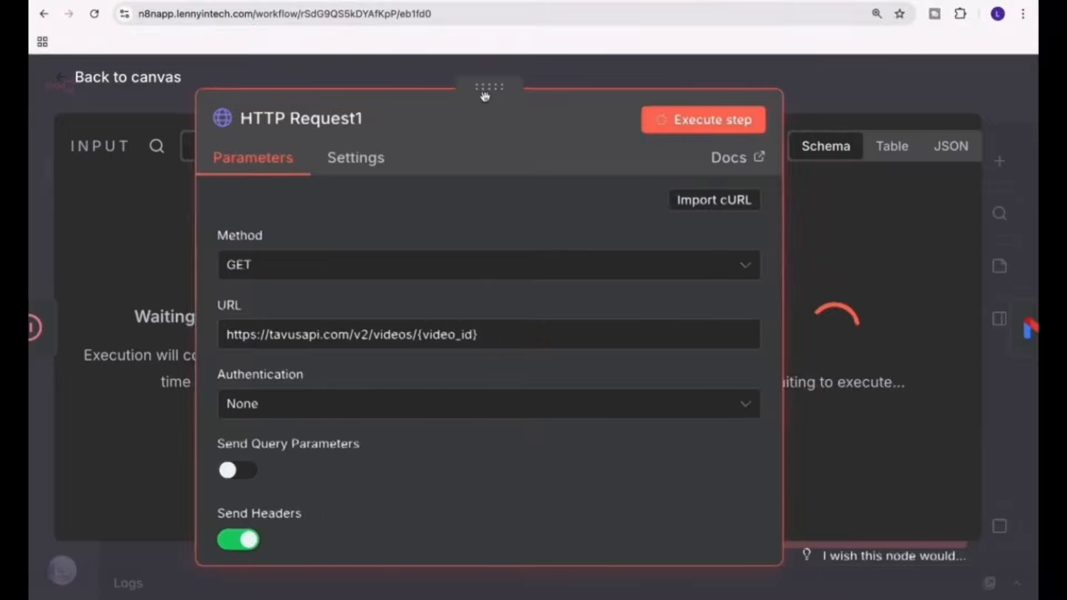
drag(483, 88, 666, 87)
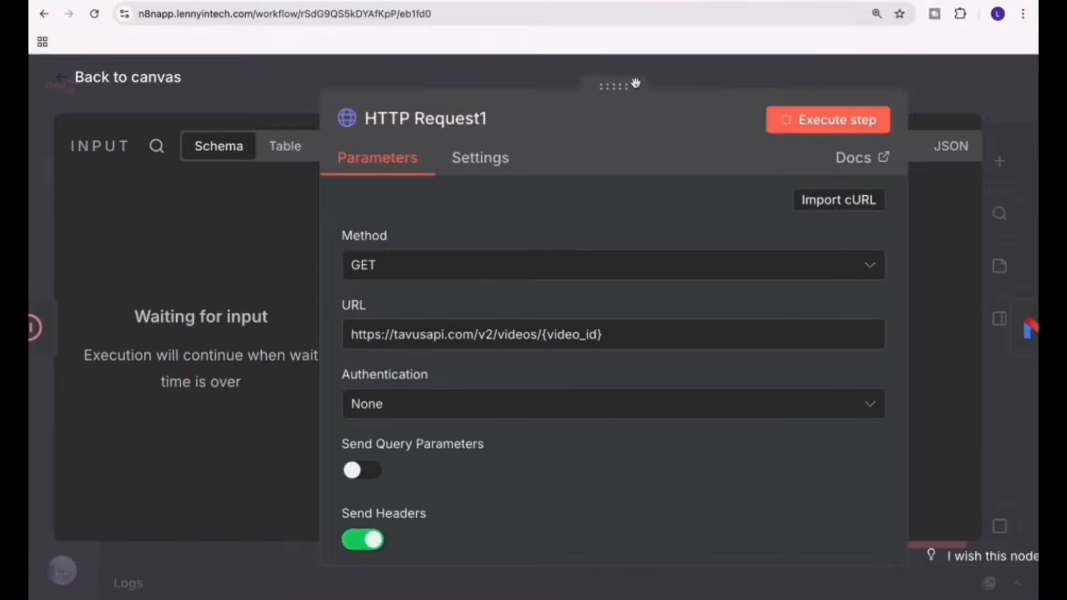
click(109, 84)
click(292, 267)
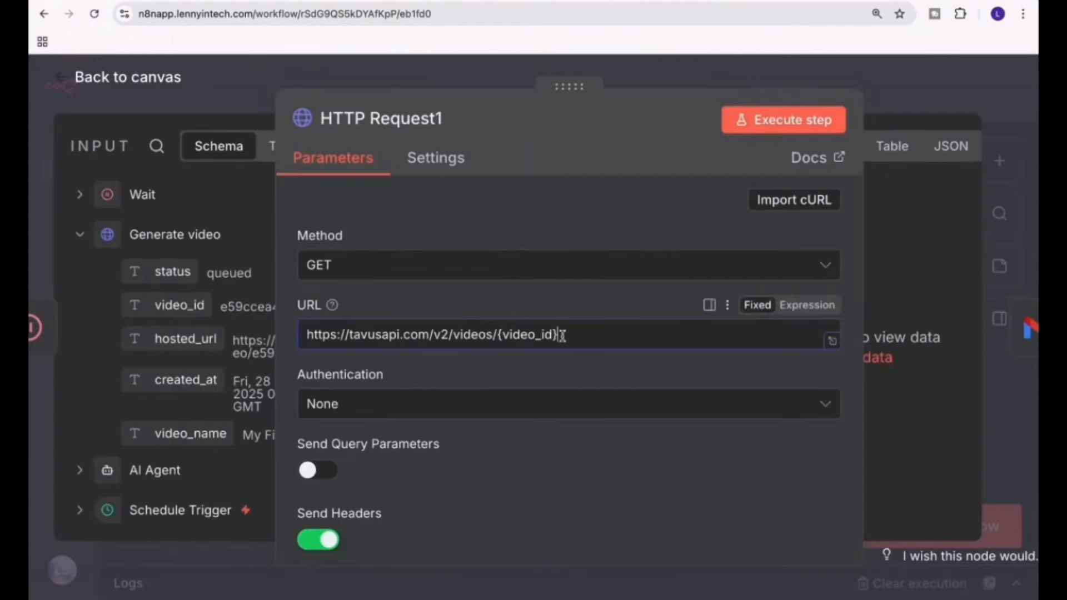
Replace the {video_id} placeholder in HTTP Request1's URL with Generate video's video_id field, remove the extra space before it, and return to the canvas.
drag(562, 336, 500, 334)
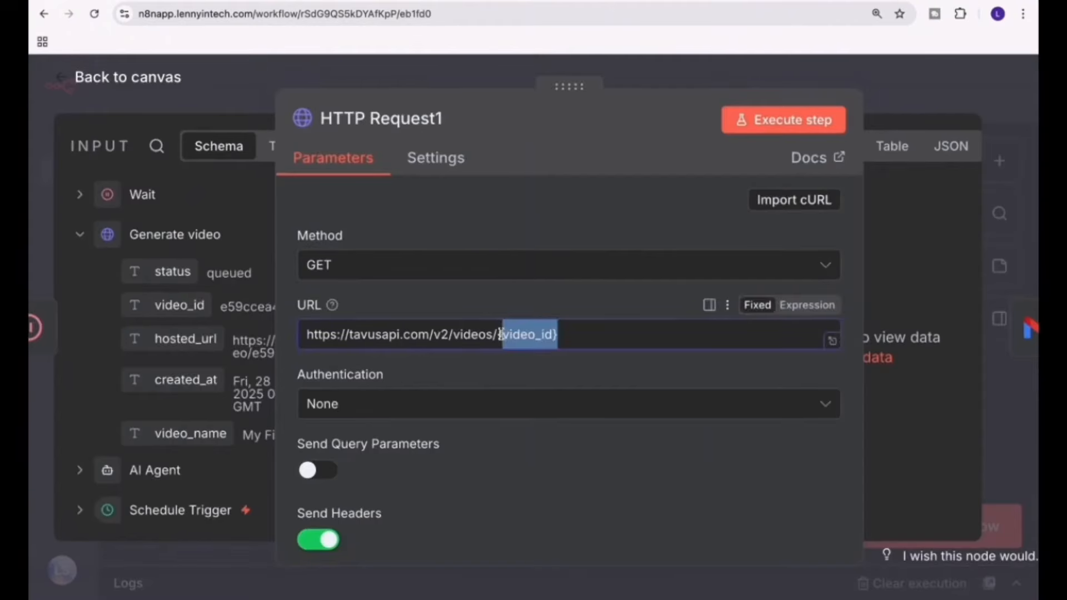
key(BackSpace)
drag(179, 305, 516, 335)
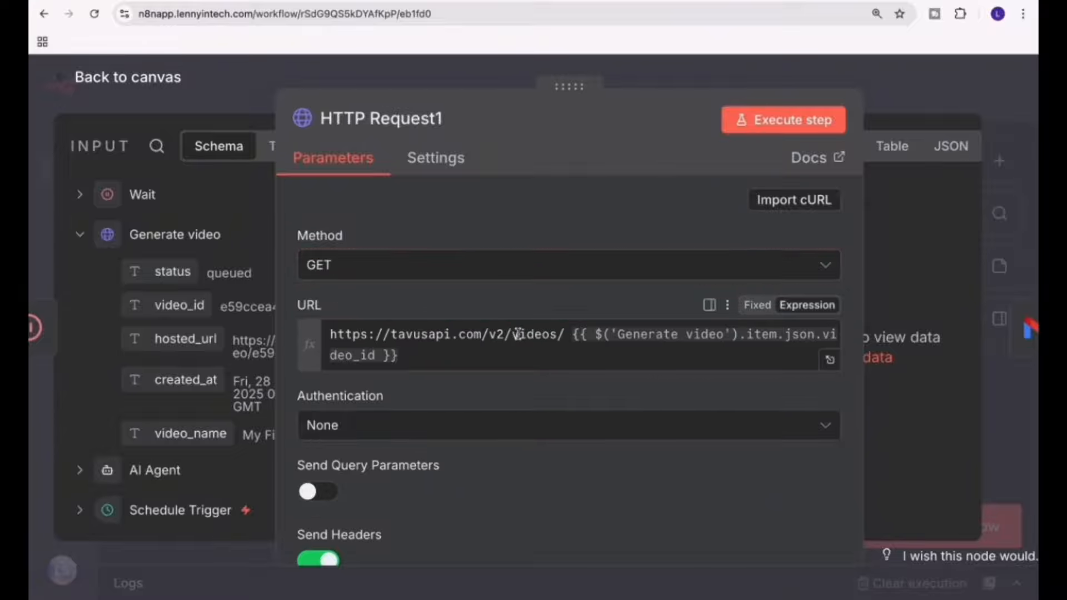
click(565, 335)
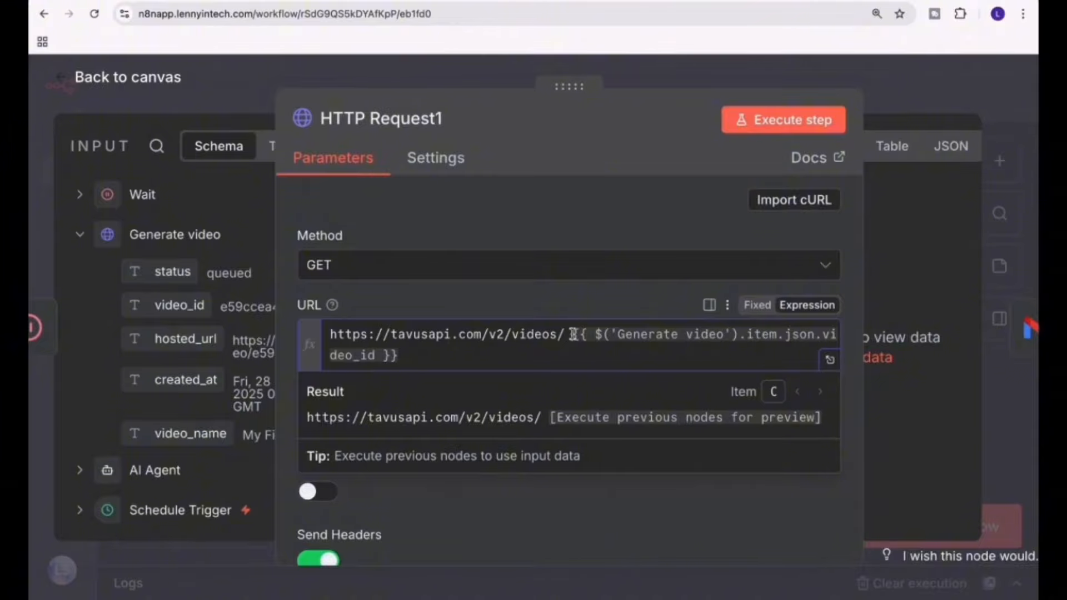
key(Delete)
click(120, 78)
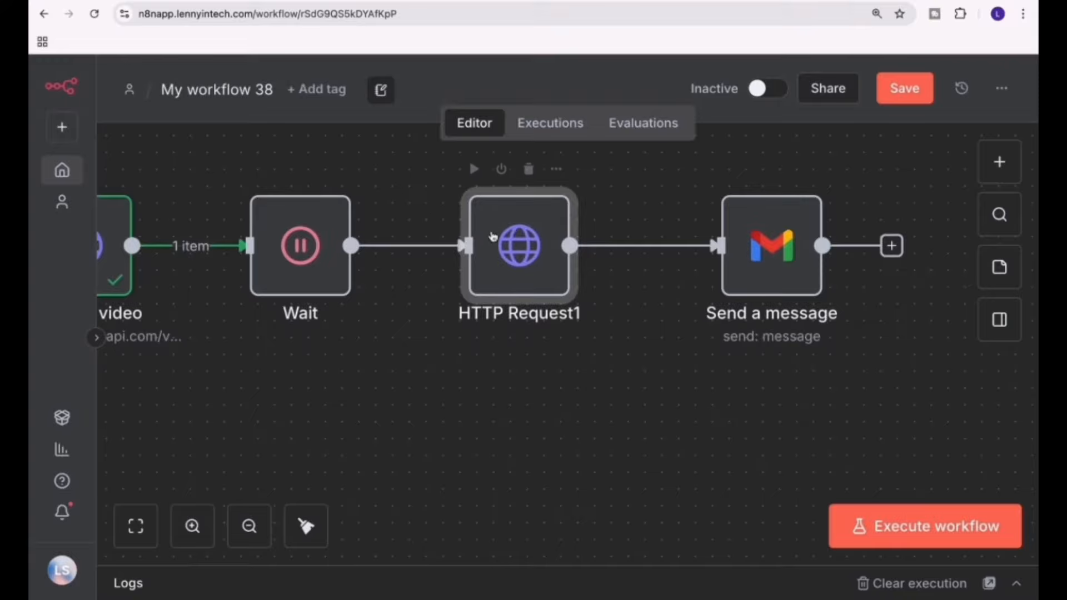
Rename the HTTP Request1 node to "Get video" and return to the canvas.
double_click(493, 259)
double_click(531, 239)
click(417, 114)
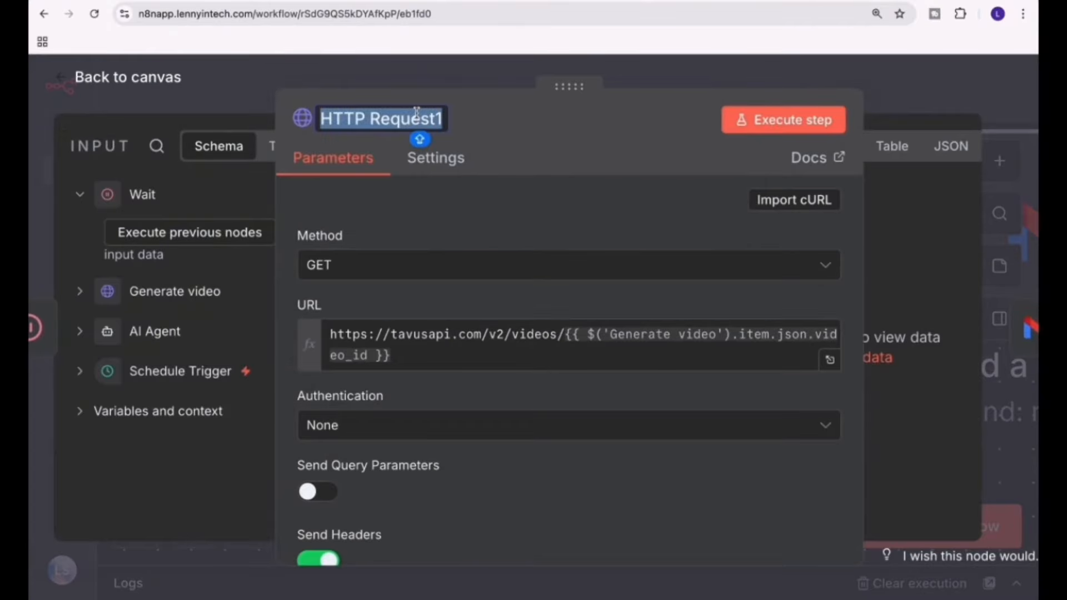
text(Get video)
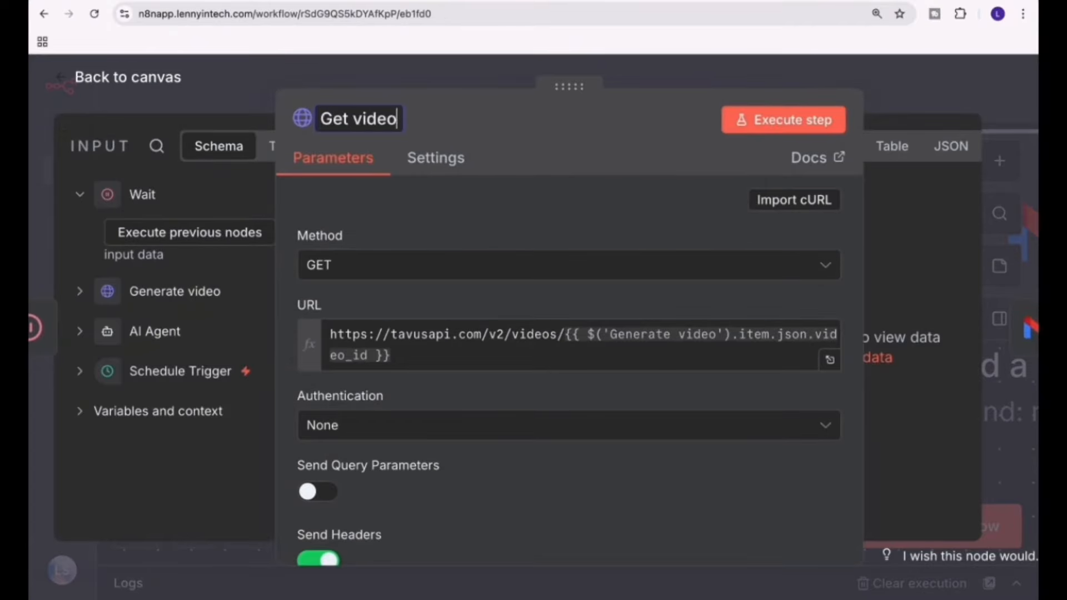
click(164, 76)
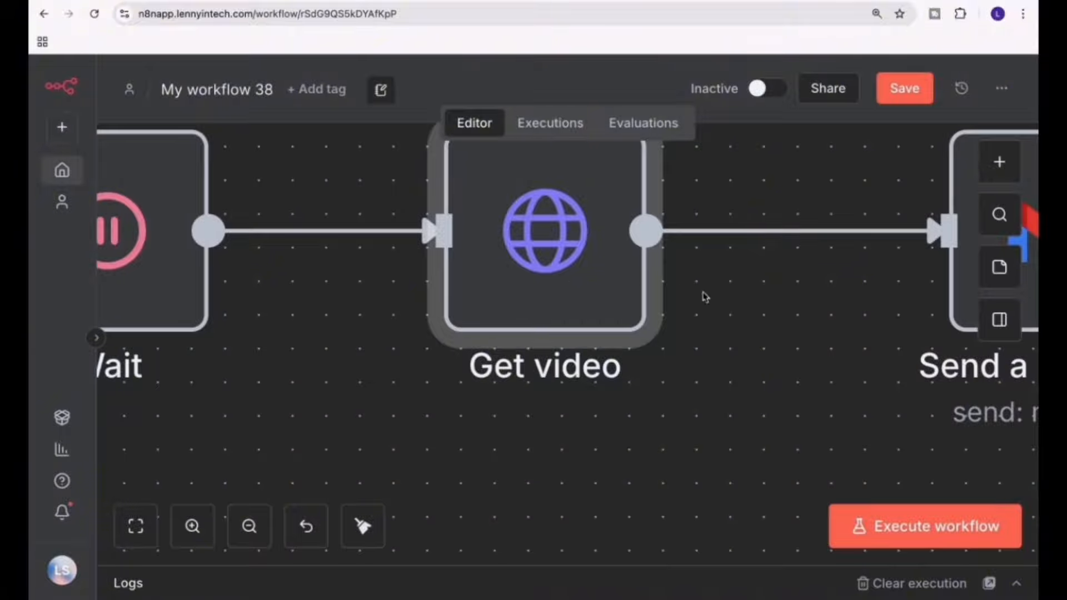
Check Generate video's fields in the Get video node, execute the node, and save the workflow from the canvas.
scroll(696, 340, up, 3)
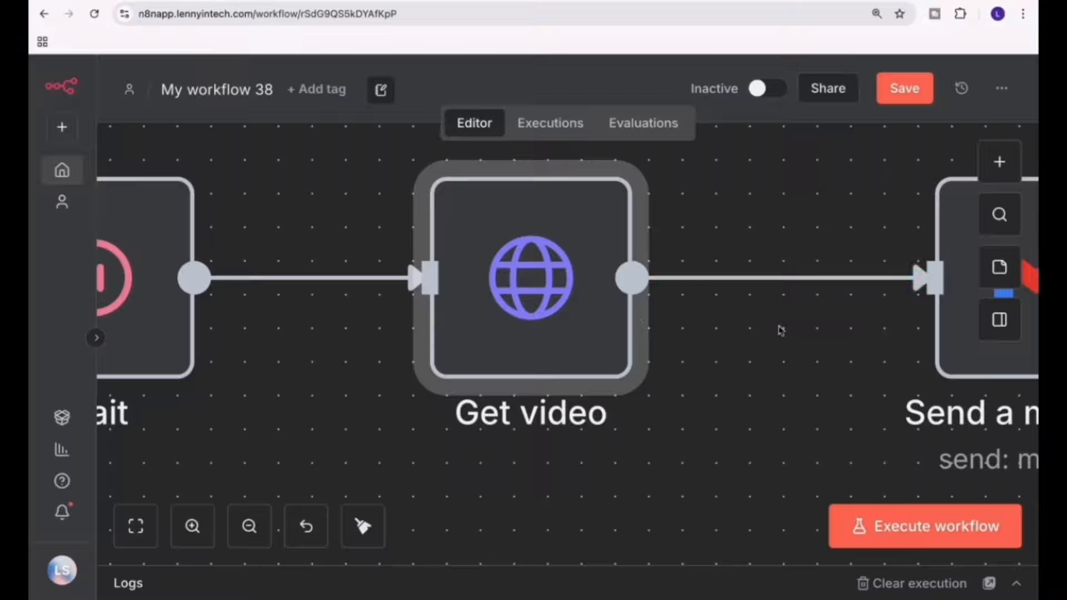
click(249, 526)
click(251, 528)
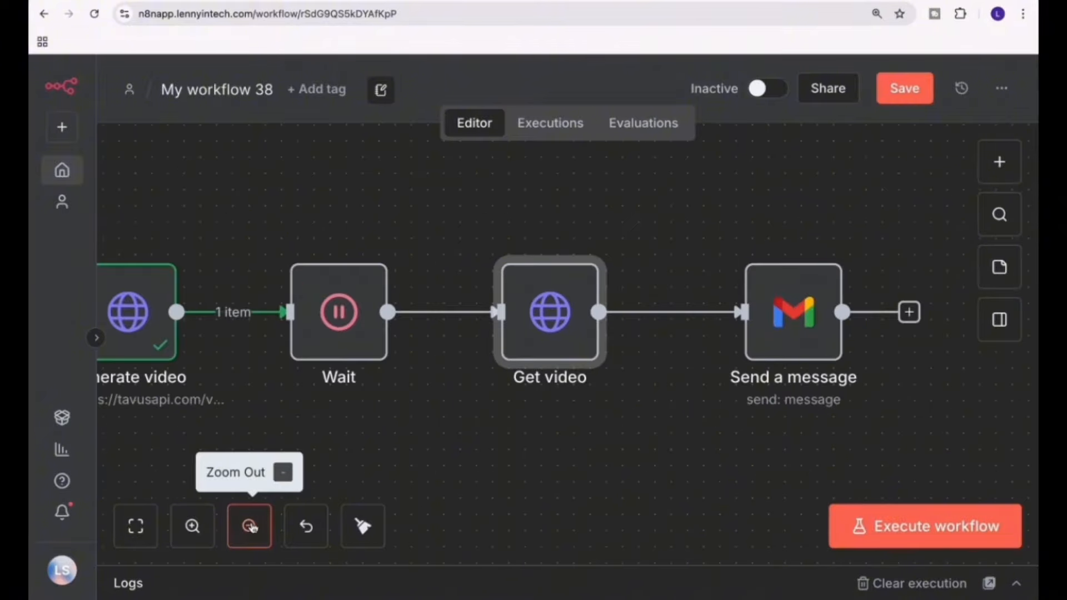
double_click(514, 337)
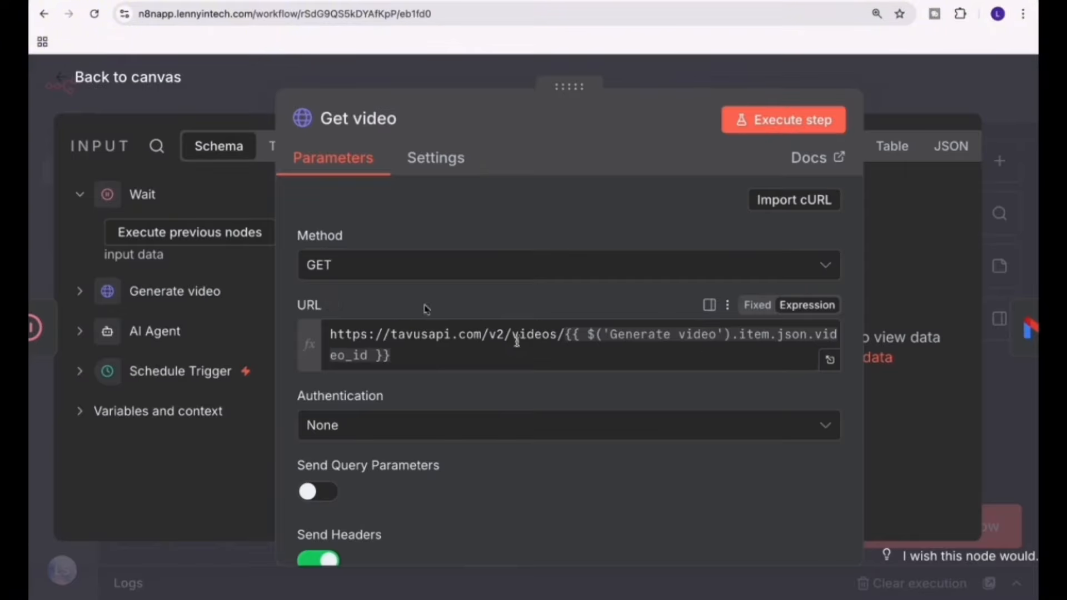
click(102, 293)
click(812, 125)
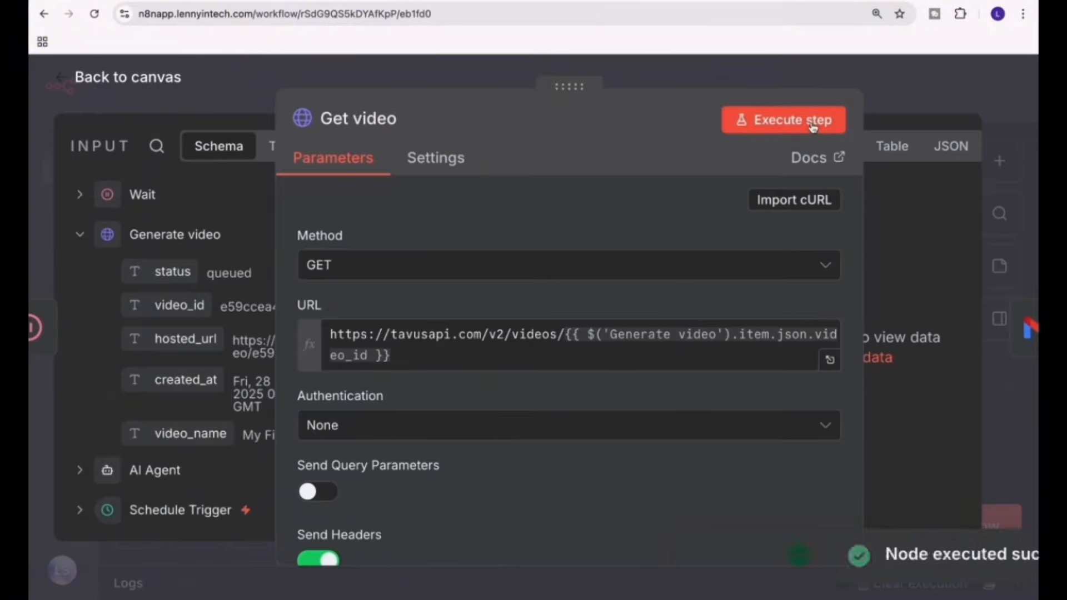
click(148, 85)
click(891, 104)
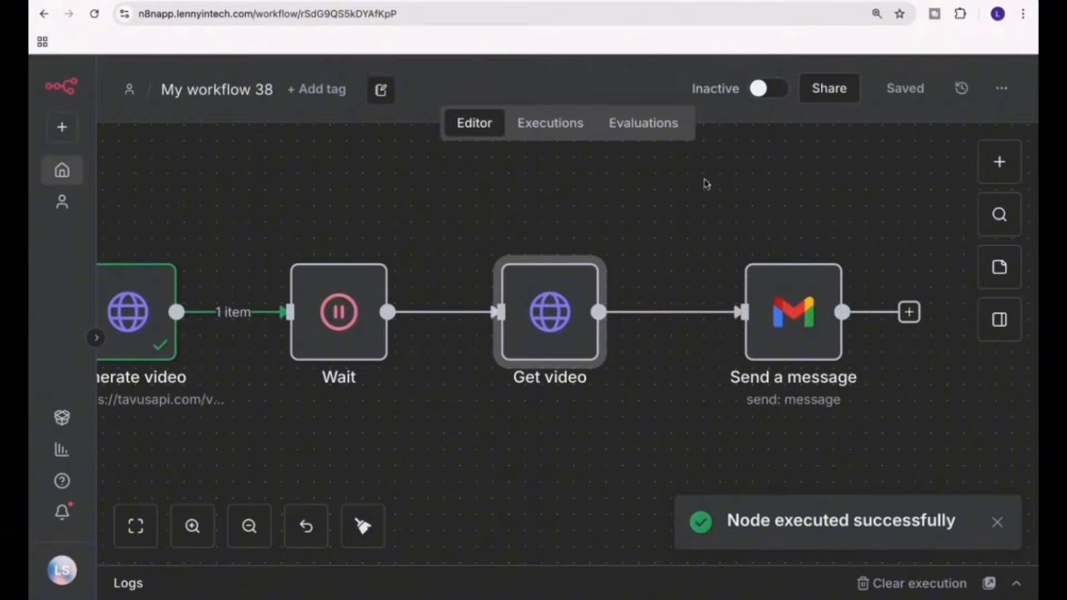
Execute the Get video node once more, return to the canvas and dismiss the notification.
double_click(550, 312)
click(794, 118)
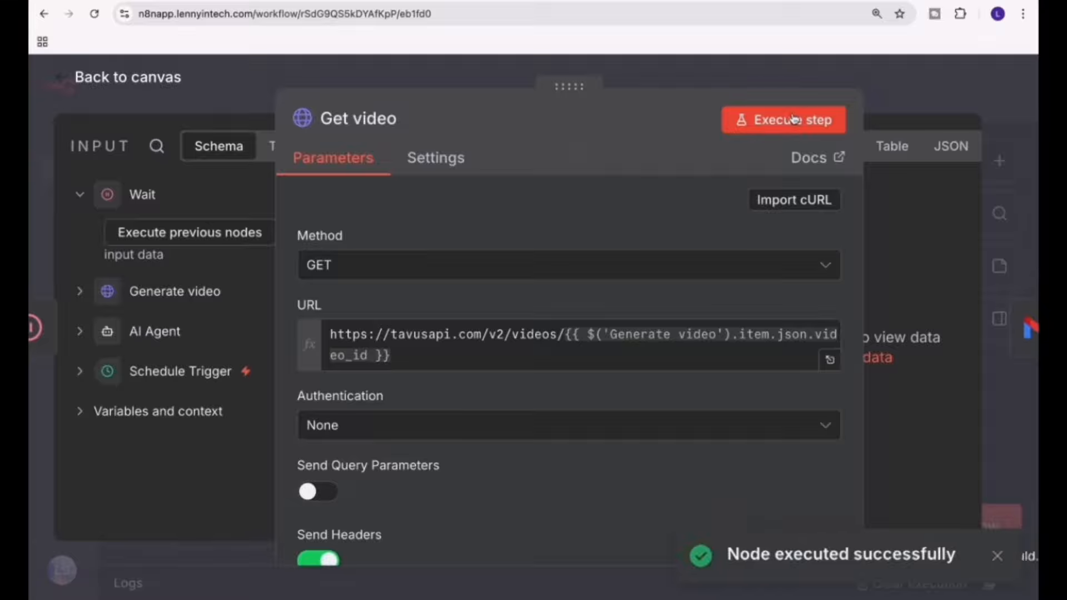
click(84, 83)
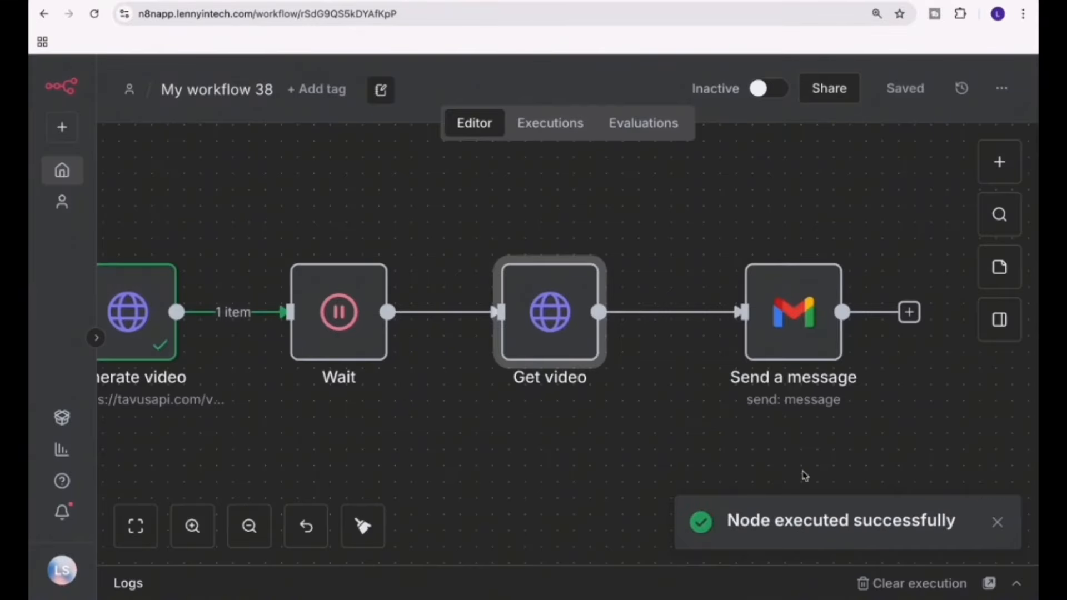
click(997, 523)
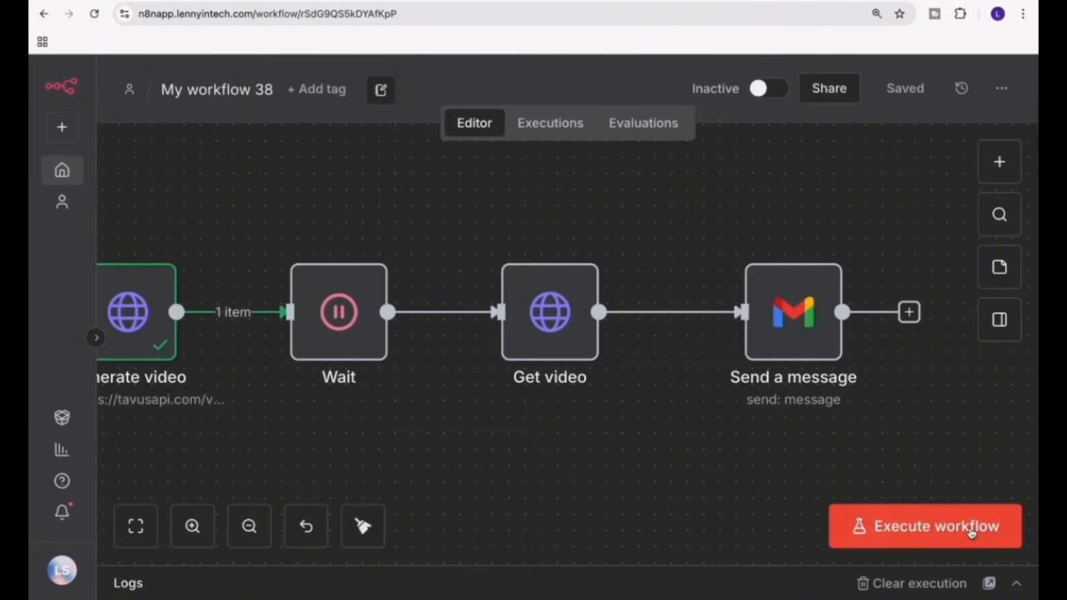
Execute the entire workflow and follow its progress from the AI Agent to the Send a message node.
click(973, 530)
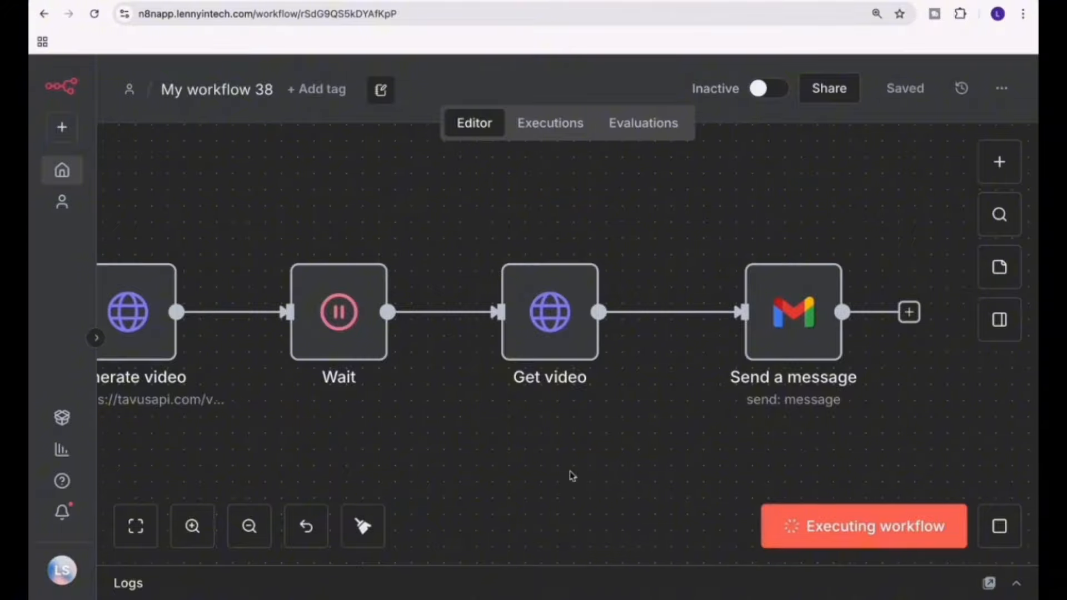
scroll(572, 475, left, 3)
scroll(572, 475, left, 6)
scroll(572, 475, right, 4)
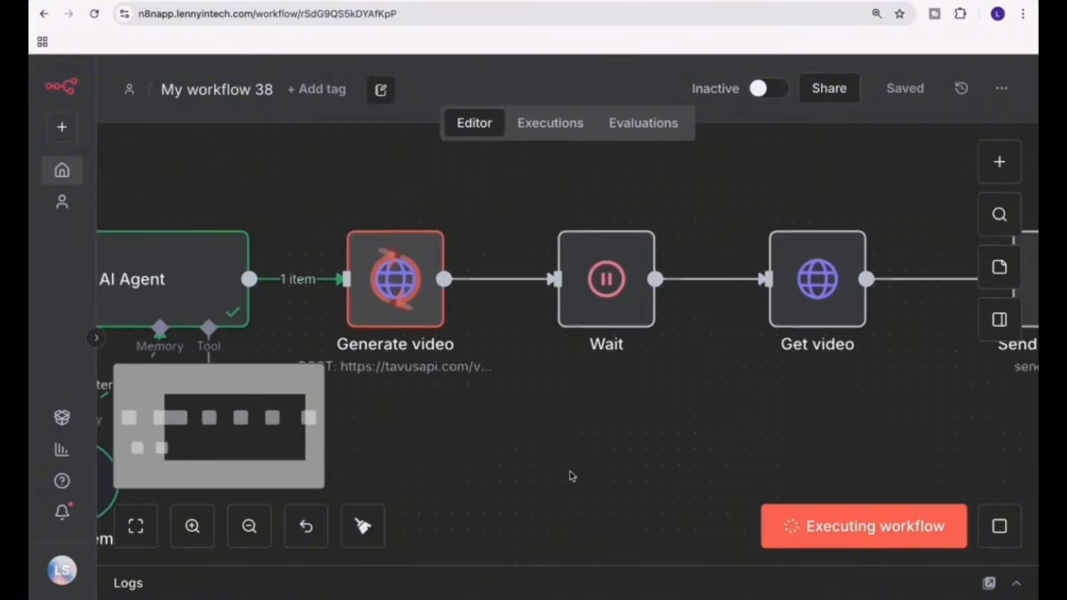
scroll(572, 475, right, 4)
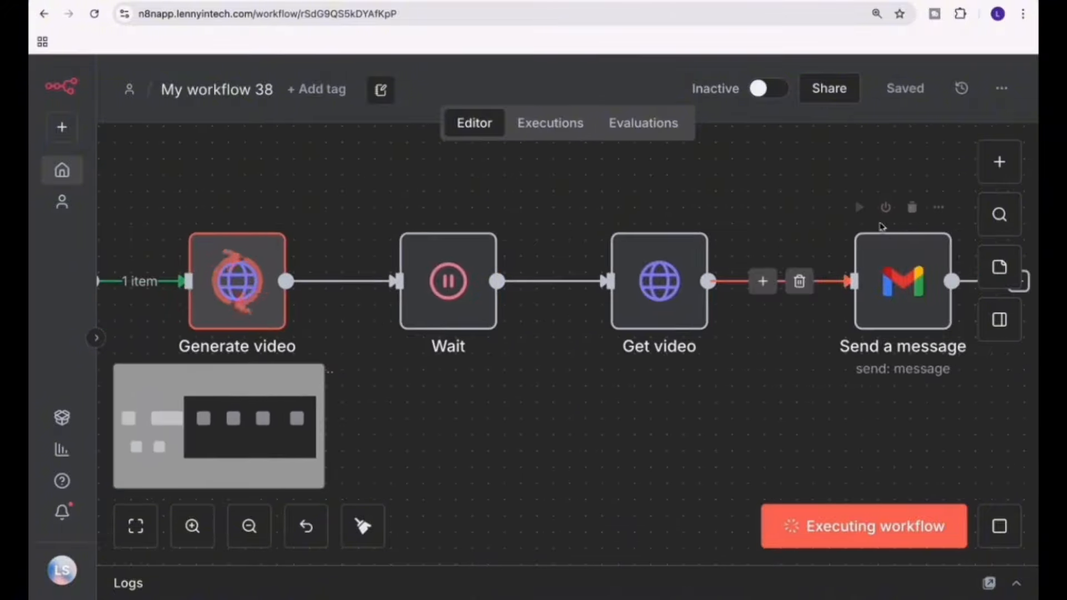
mouse_move(901, 220)
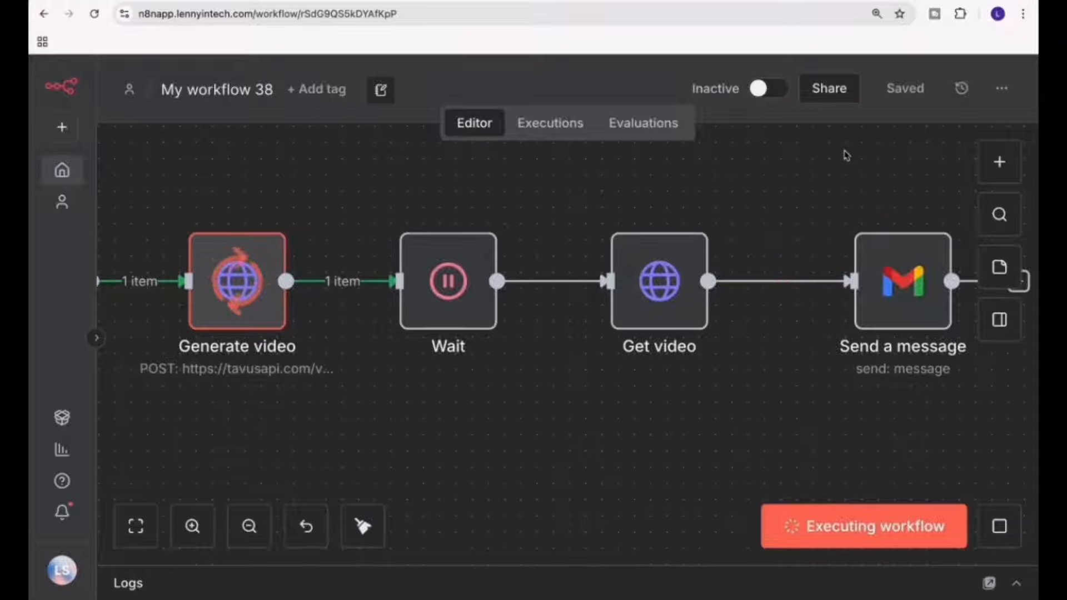
Open the Get video node, reveal its output panel, dismiss the error notification and examine the returned download_url and hosted_url.
double_click(642, 302)
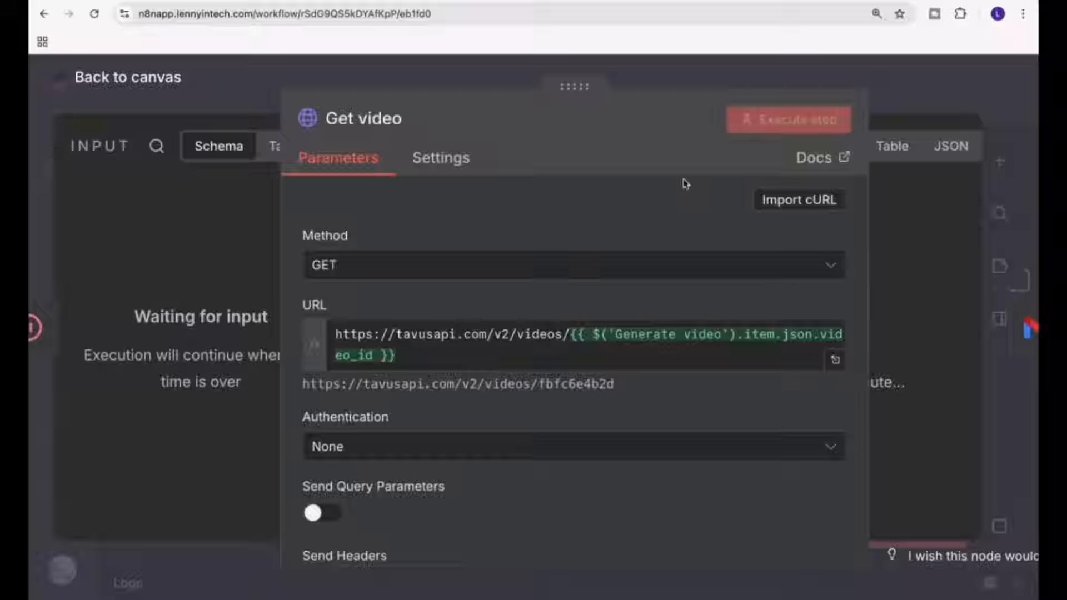
drag(578, 88, 475, 88)
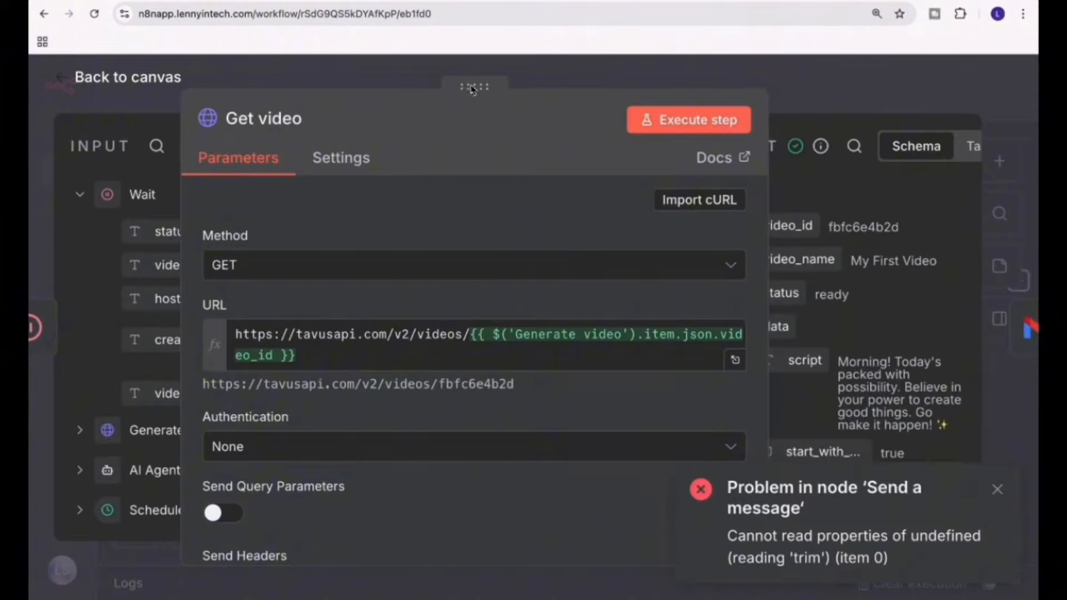
drag(467, 89, 445, 89)
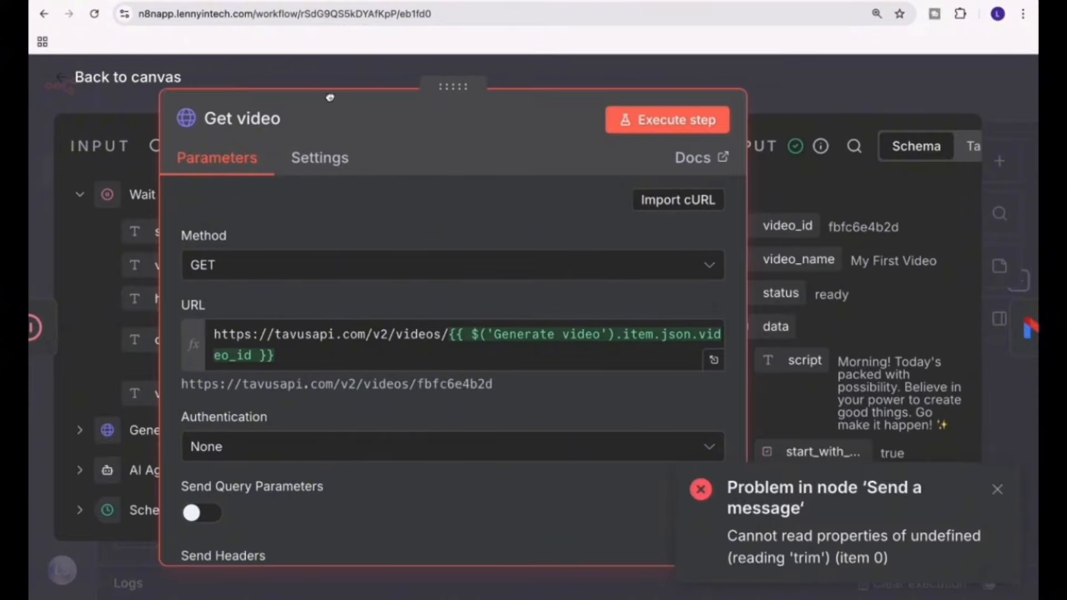
click(999, 491)
scroll(858, 447, down, 4)
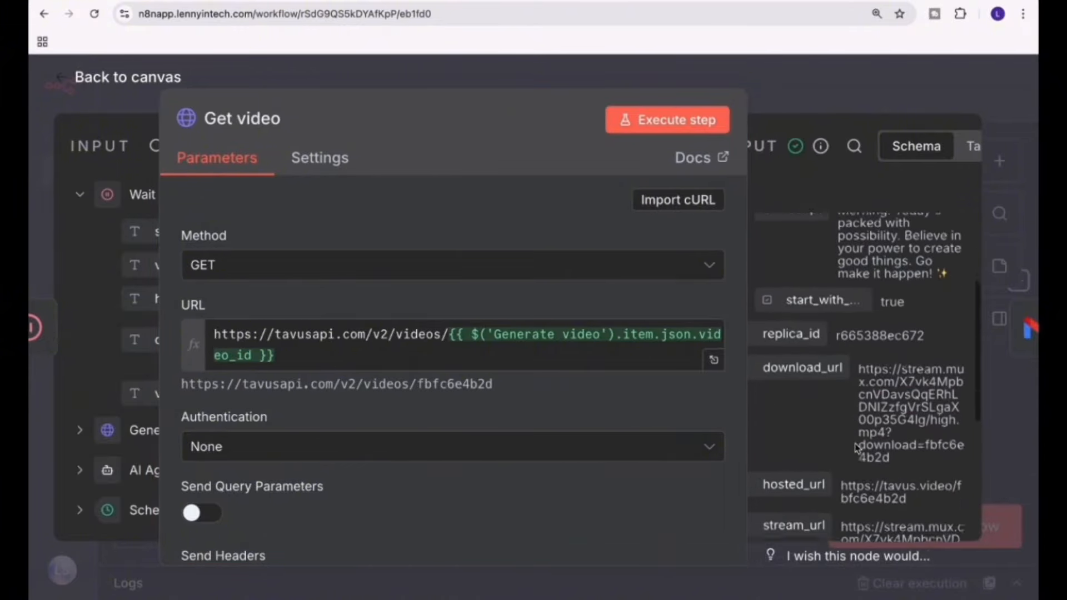
drag(859, 307, 855, 421)
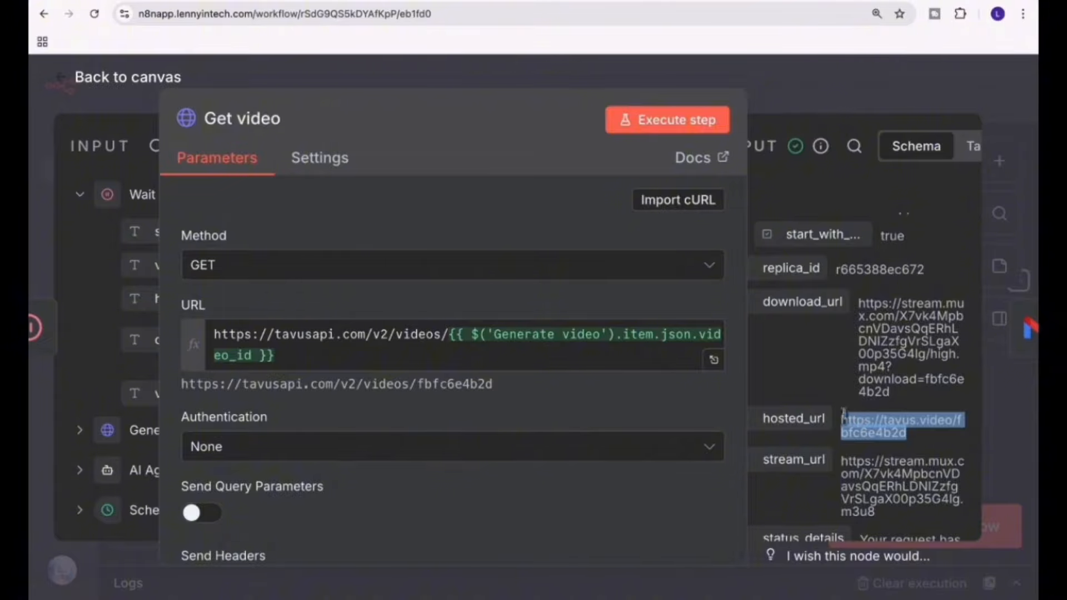
Open the returned stream_url in a new browser tab, play the generated video, and switch back to n8n.
drag(842, 466, 891, 515)
key(ctrl+c)
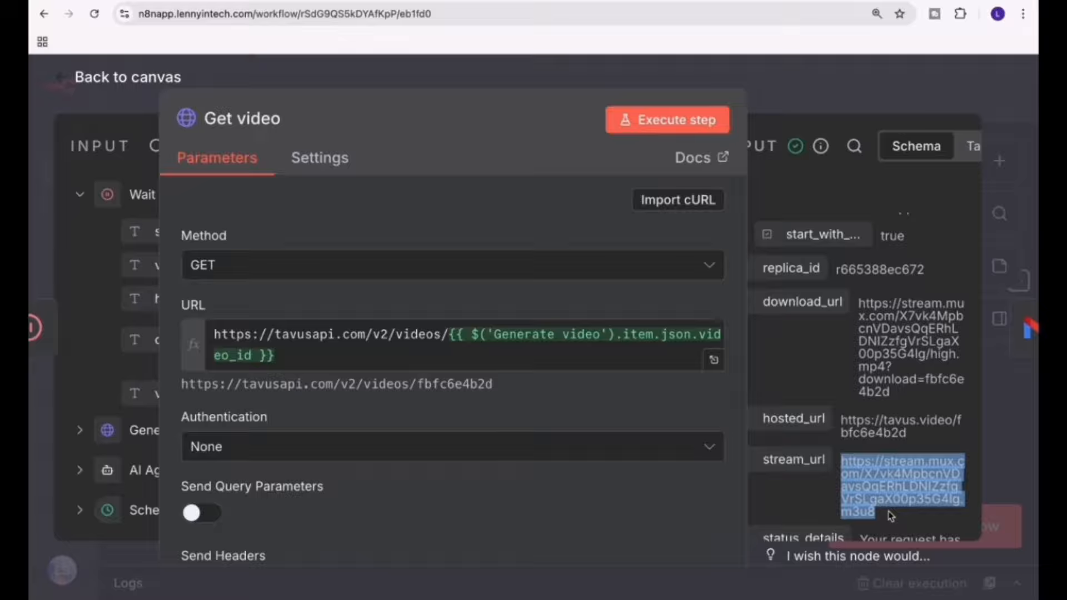
key(ctrl+t)
key(ctrl+v)
key(Return)
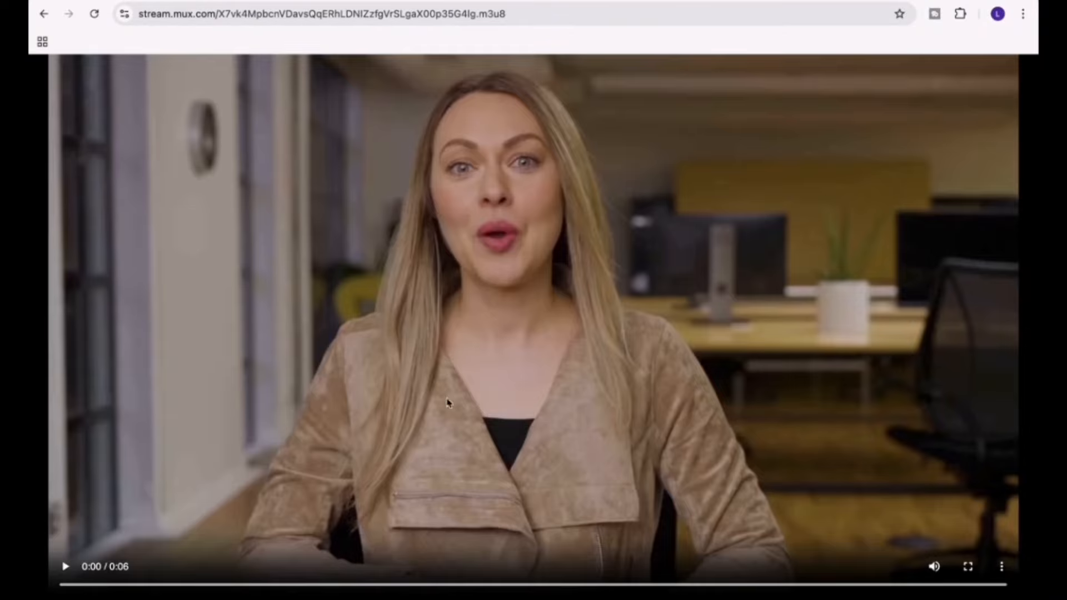
click(64, 566)
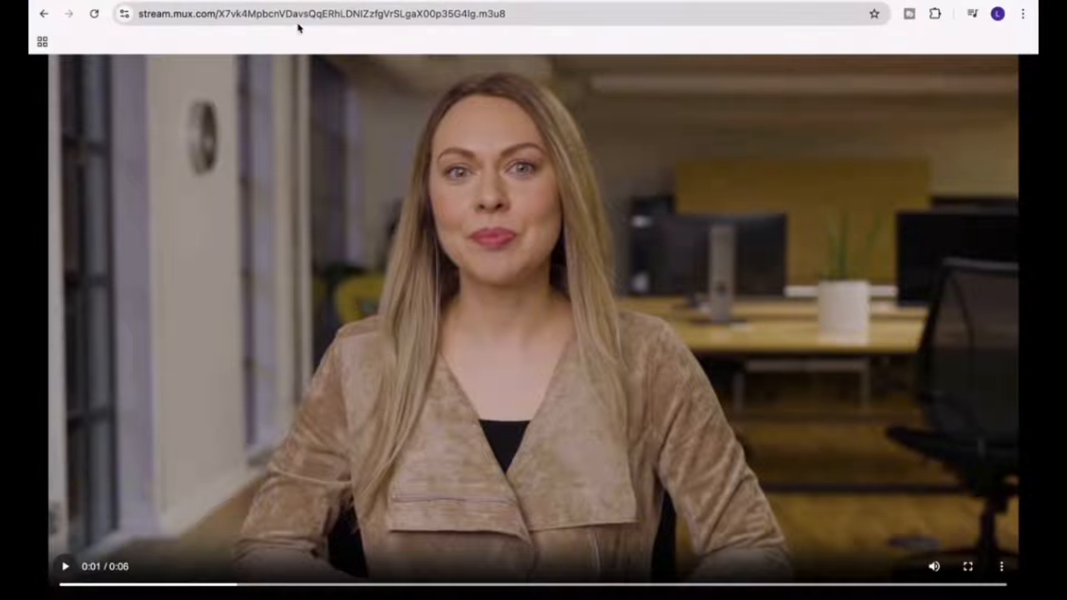
click(253, 1)
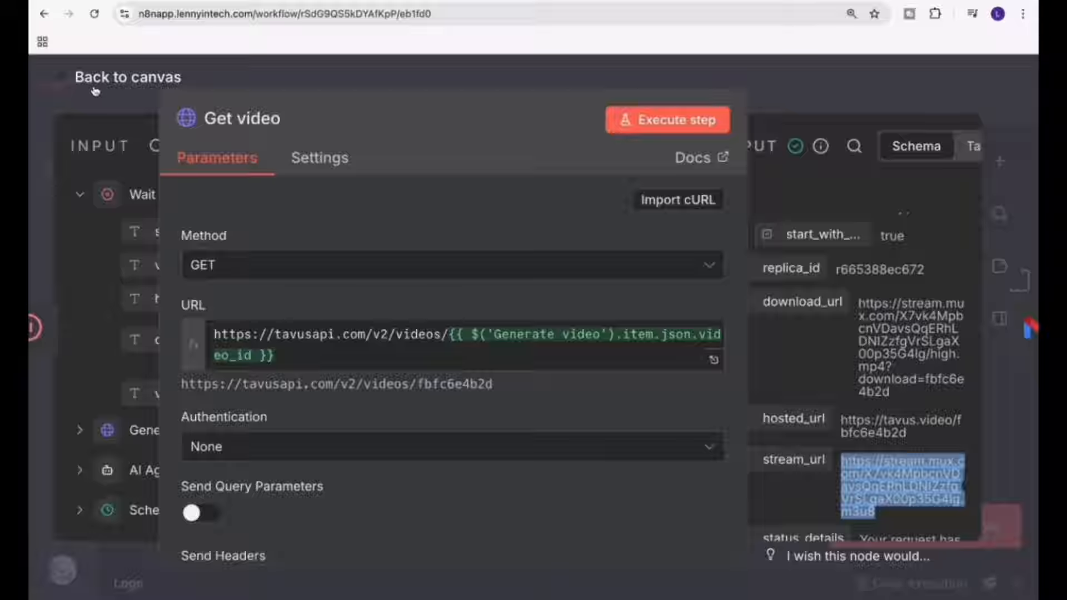
Insert an HTTP Request node between Get video and Send a message.
click(123, 76)
scroll(725, 288, right, 4)
scroll(725, 287, right, 1)
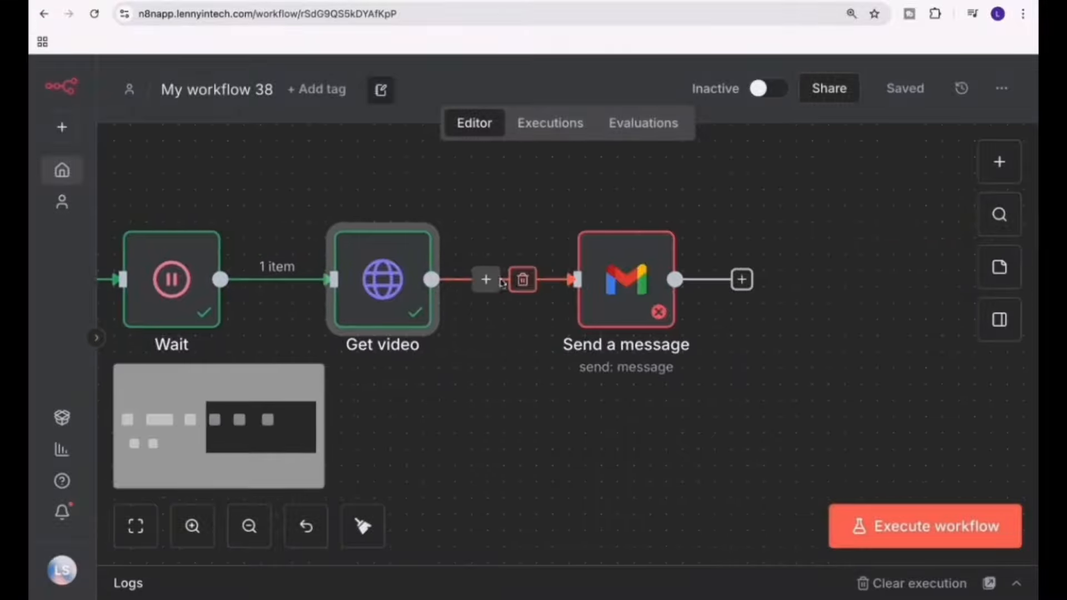
click(486, 279)
text(dow)
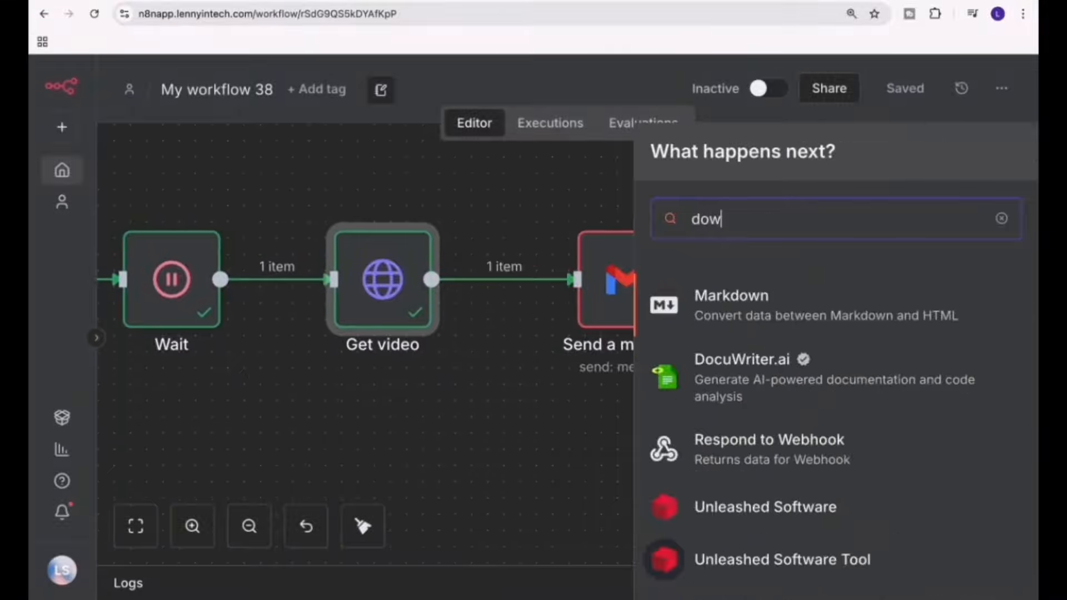
key(BackSpace)
key(BackSpace)
key(BackSpace)
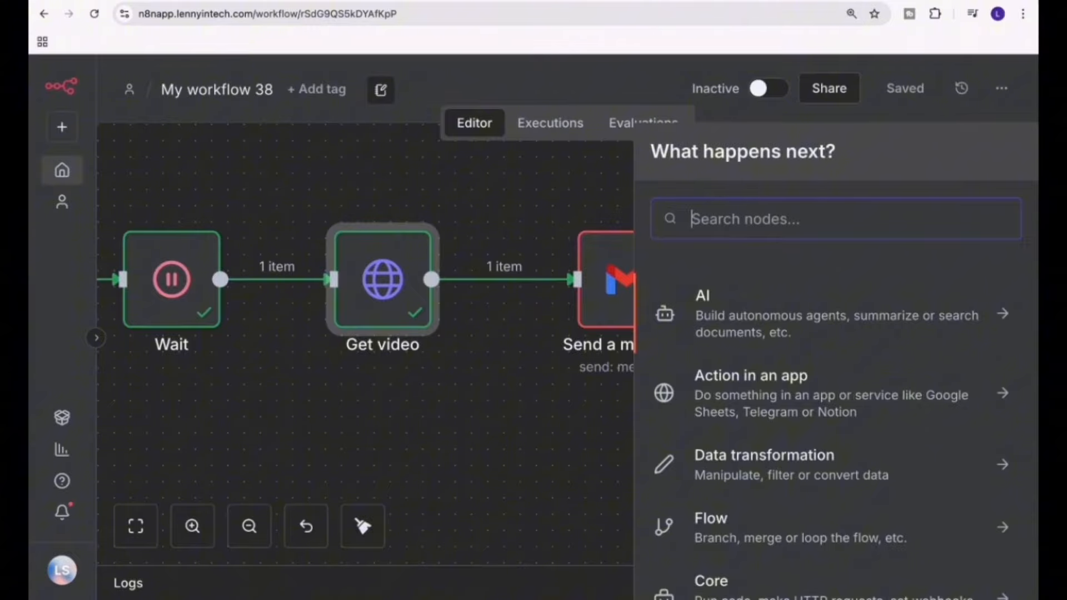
text(htpp)
key(BackSpace)
key(BackSpace)
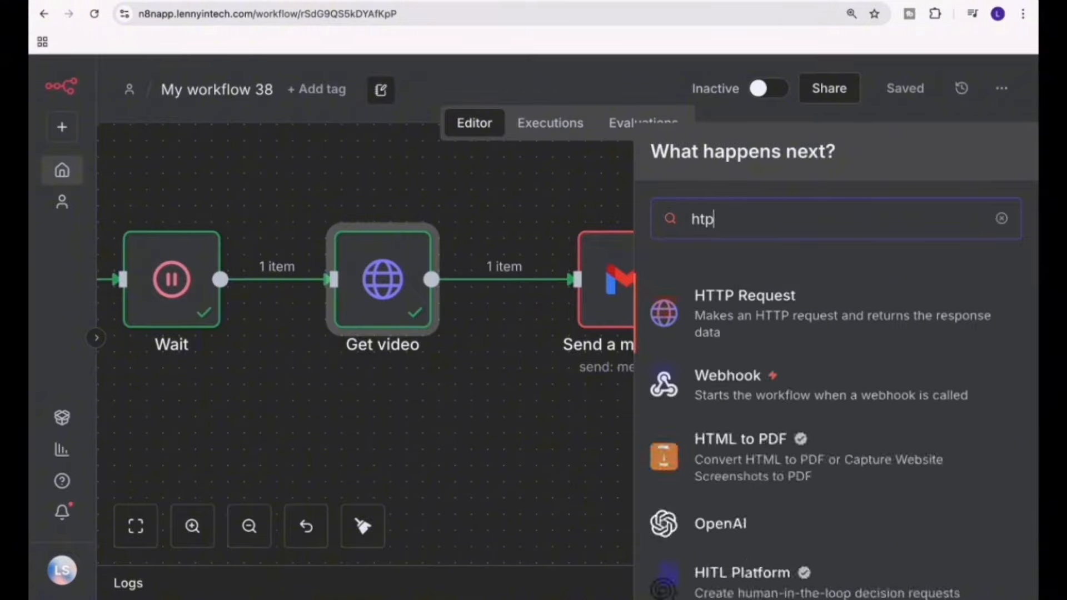
text(t)
click(746, 307)
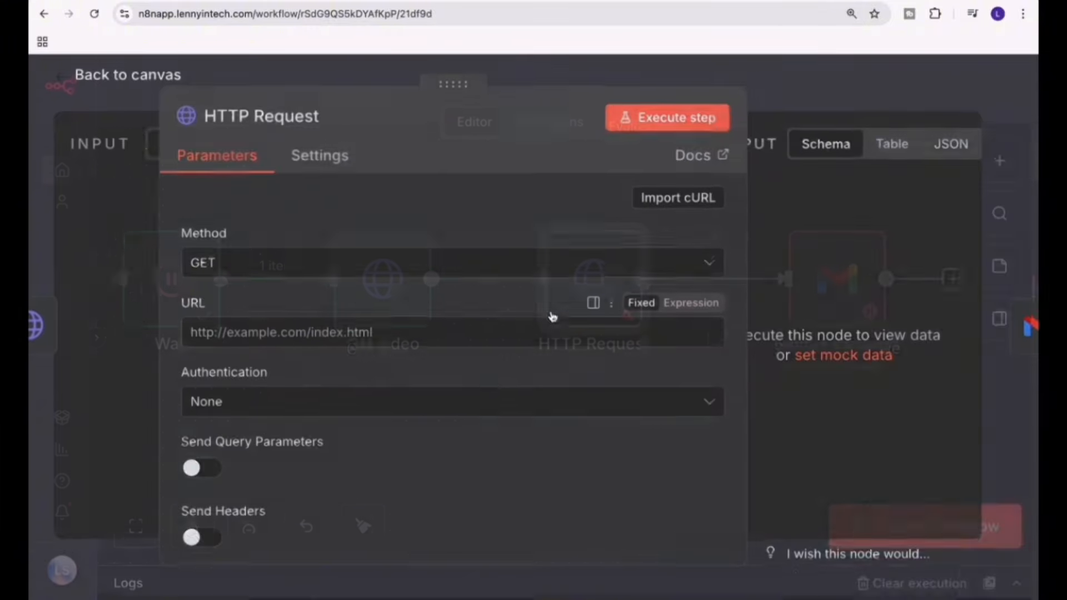
Set the new HTTP Request node's URL to the expression {{ $json.download_url }} from Get video's output and return to the canvas.
drag(443, 81, 603, 81)
scroll(185, 400, down, 2)
scroll(184, 400, down, 2)
drag(186, 391, 417, 341)
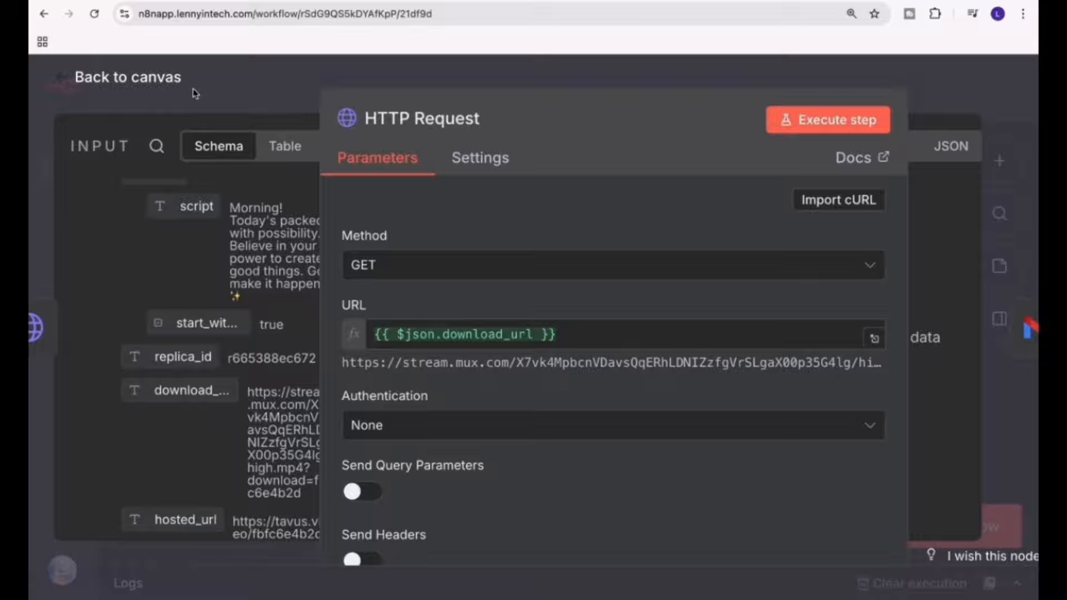
click(160, 89)
Add the Attachments option to the Send a message Gmail node with the attachment field name data, and return to the canvas.
click(812, 277)
key(Return)
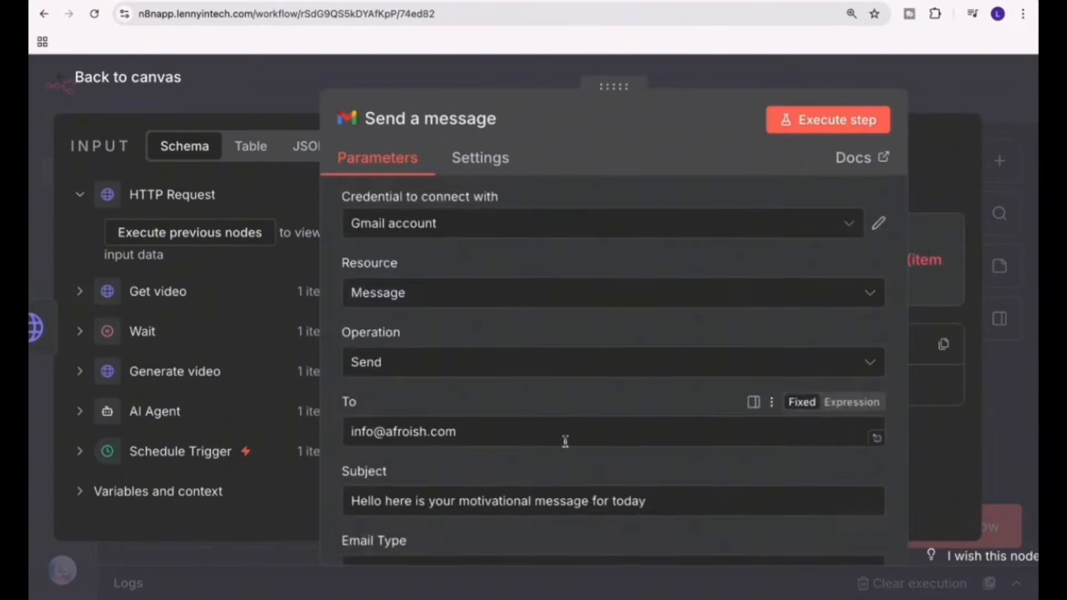
scroll(469, 519, down, 5)
click(469, 519)
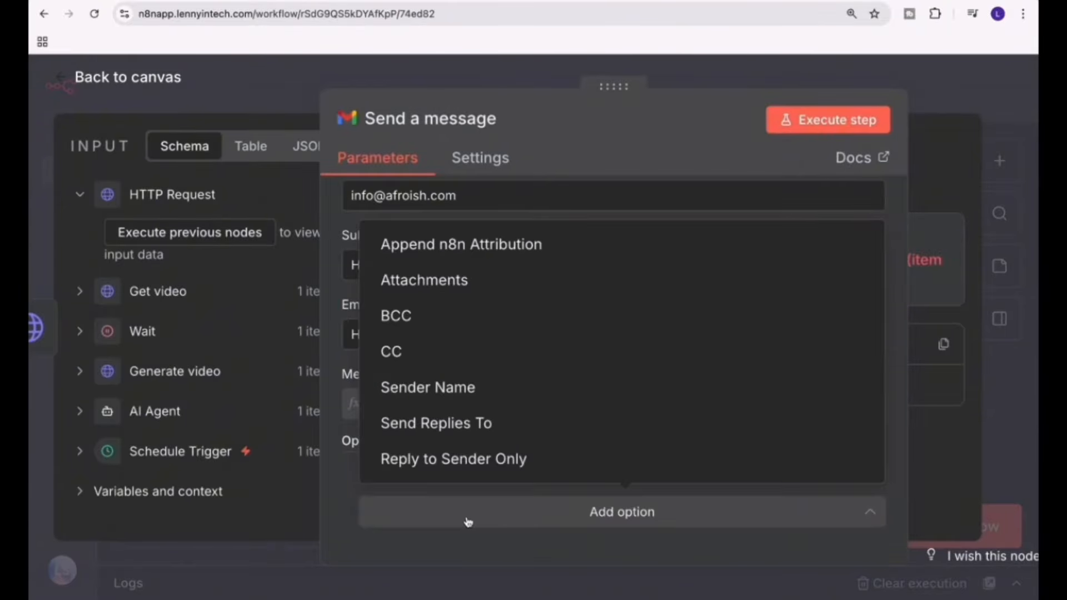
click(450, 292)
scroll(414, 504, down, 2)
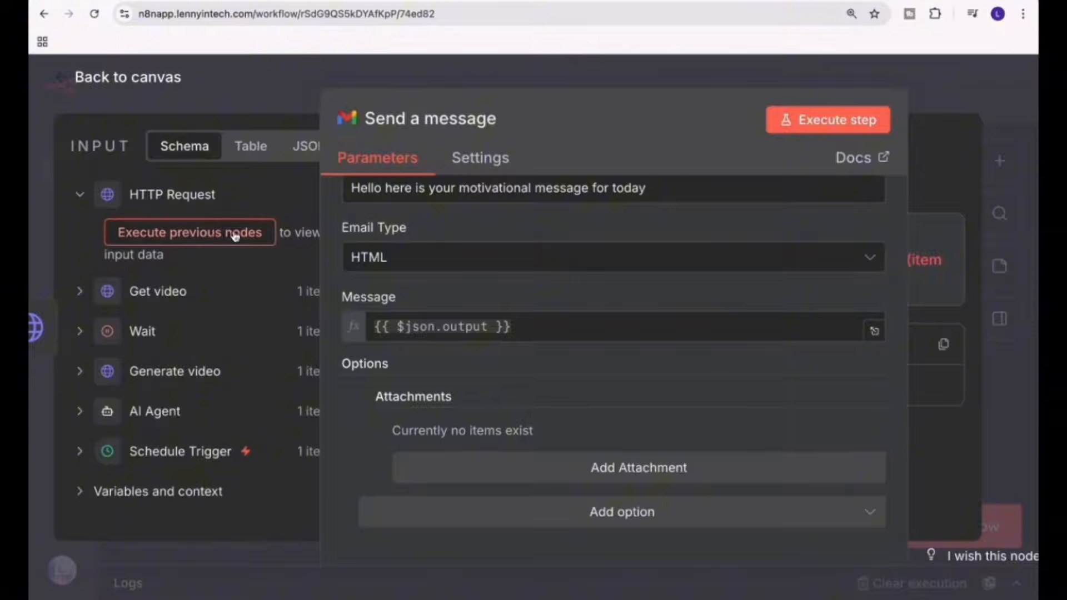
click(86, 82)
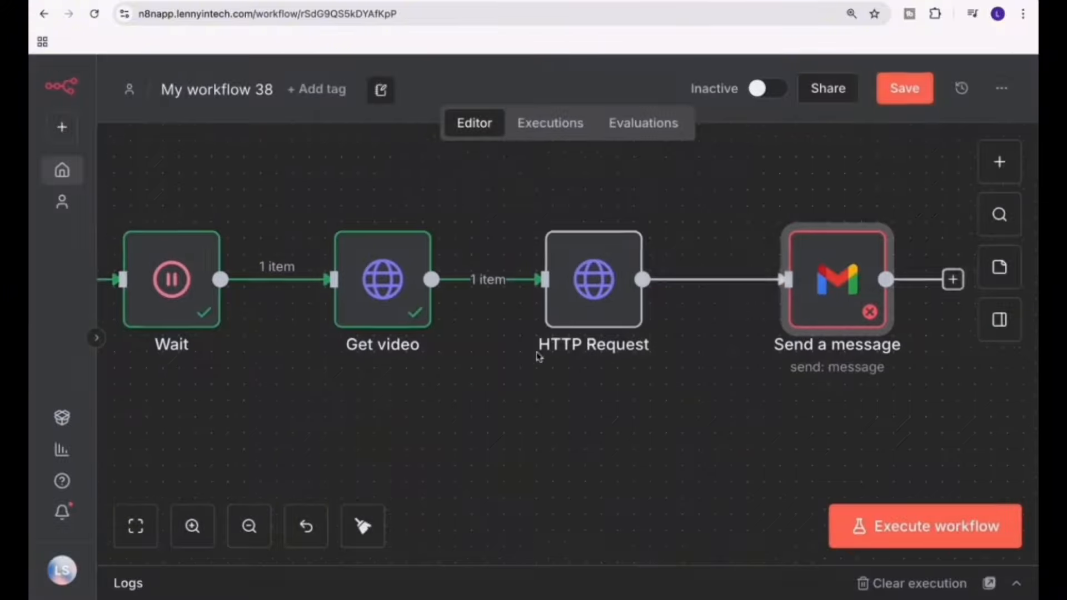
Replace the Send a message node's Message with the AI Agent output expression {{ $('AI Agent').item.json.output }} and return to the canvas.
double_click(833, 275)
scroll(349, 386, down, 3)
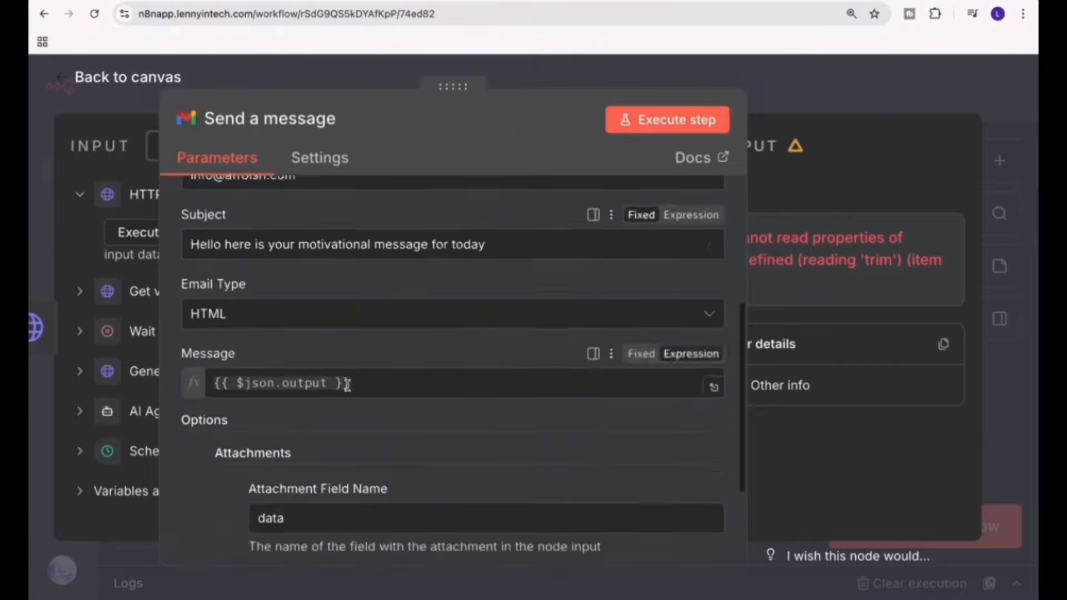
drag(547, 83, 608, 83)
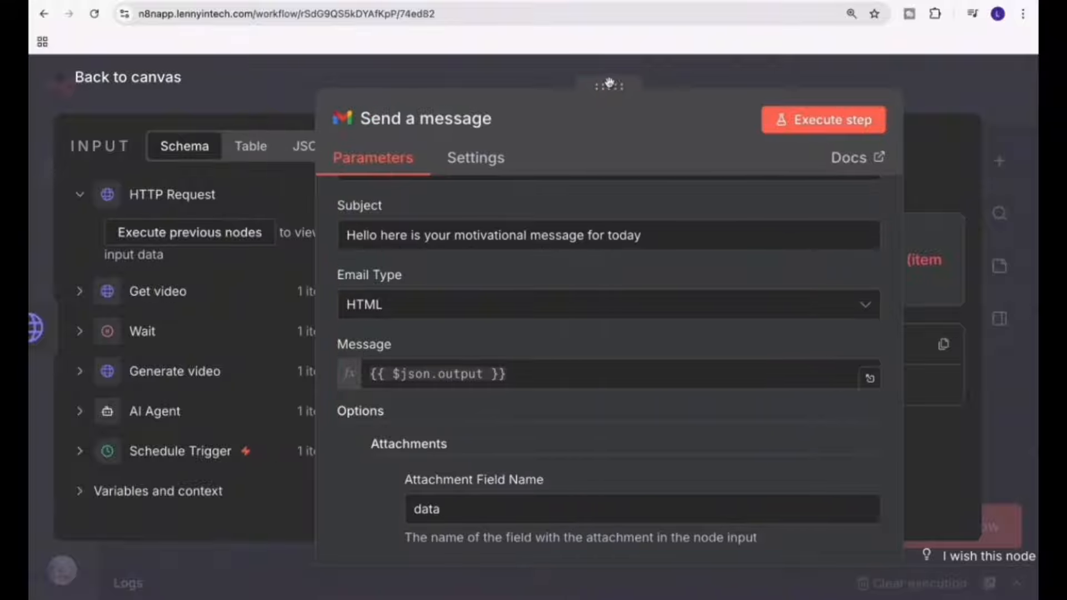
click(77, 412)
scroll(264, 474, down, 1)
click(453, 374)
key(super+a)
key(BackSpace)
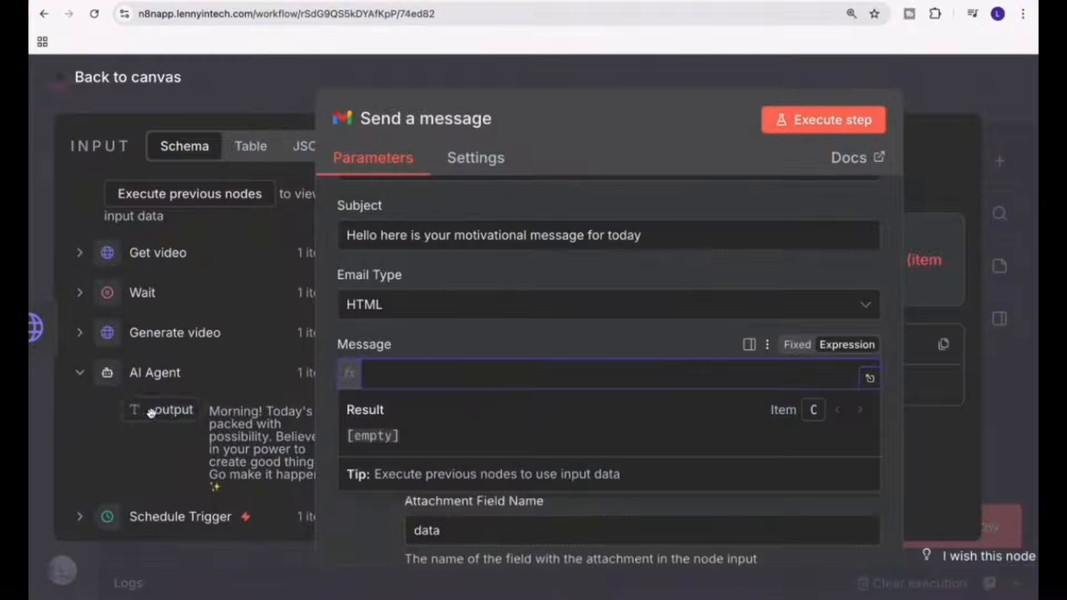
drag(148, 411, 451, 367)
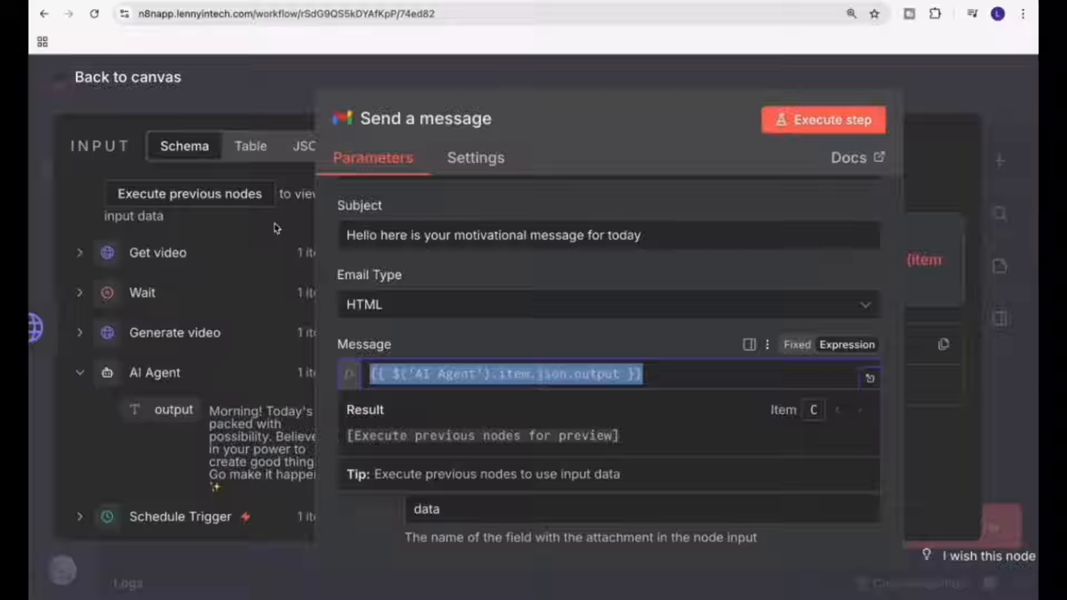
click(160, 90)
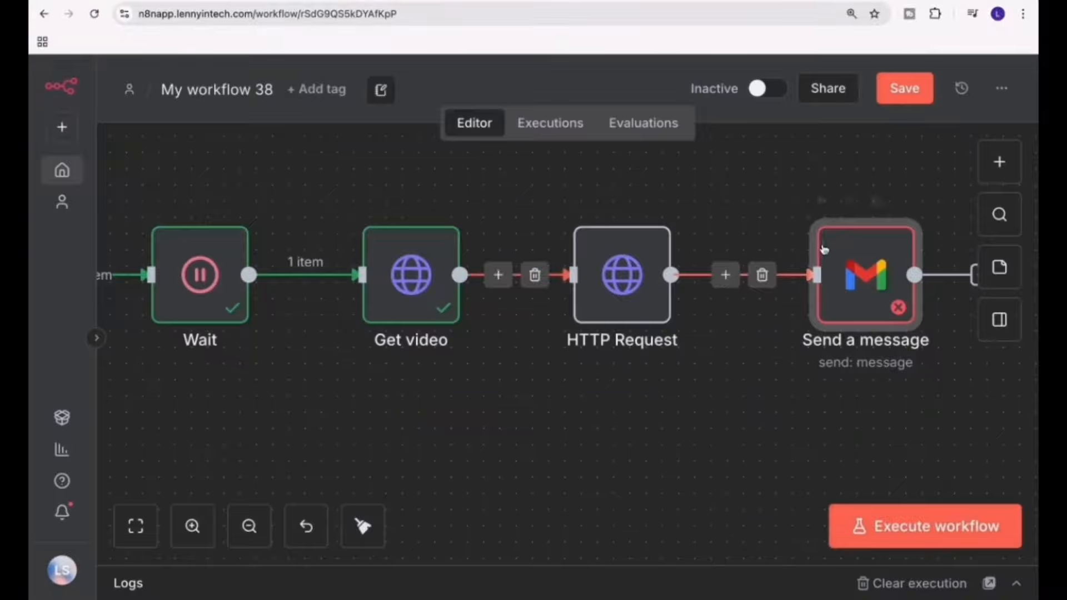
scroll(583, 421, down, 3)
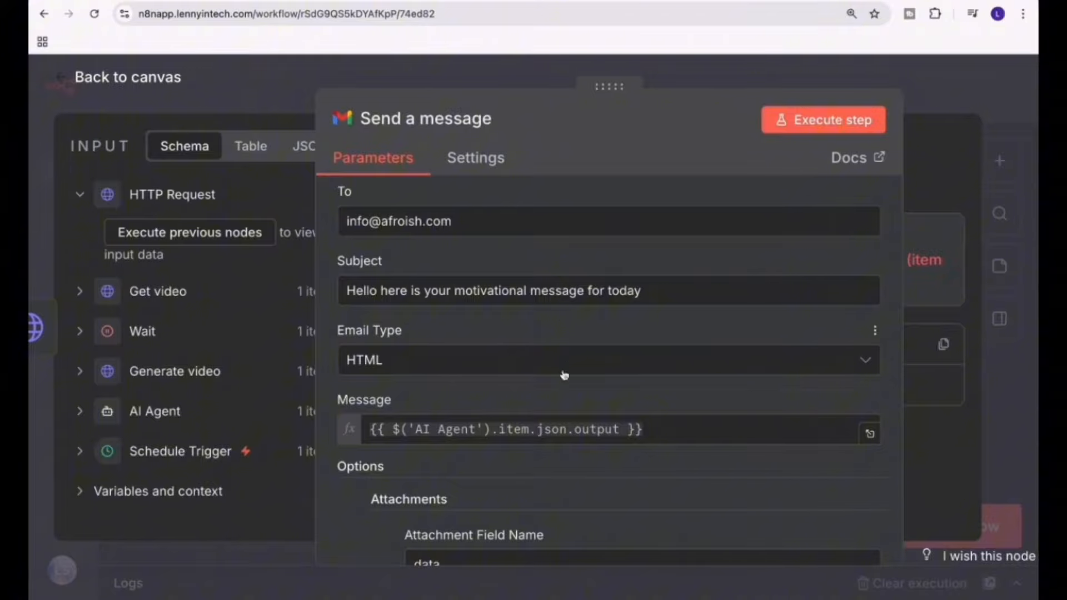
click(674, 425)
drag(674, 425, 371, 428)
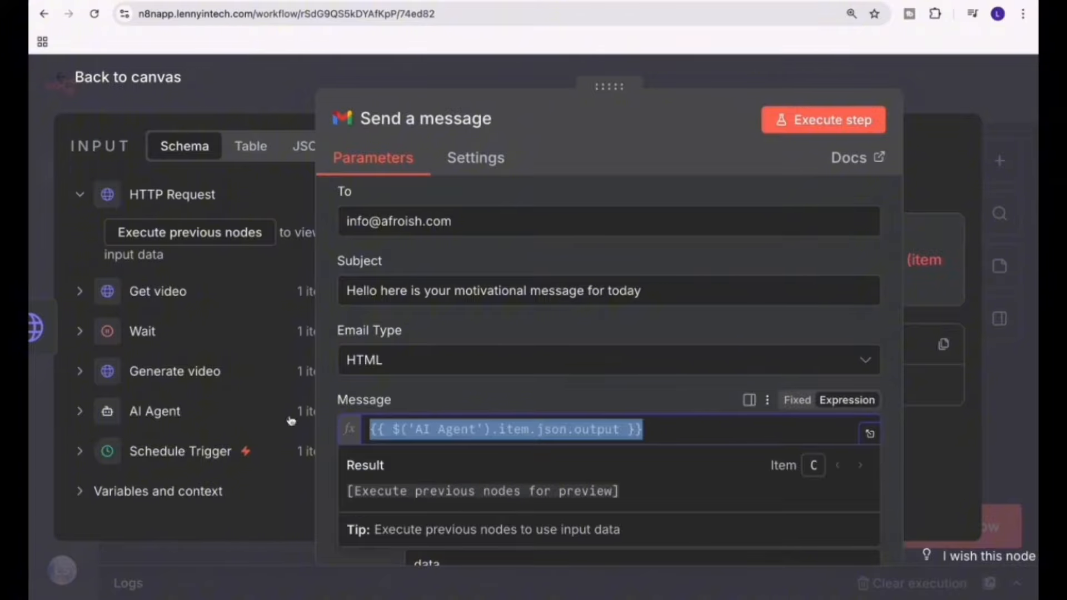
click(124, 87)
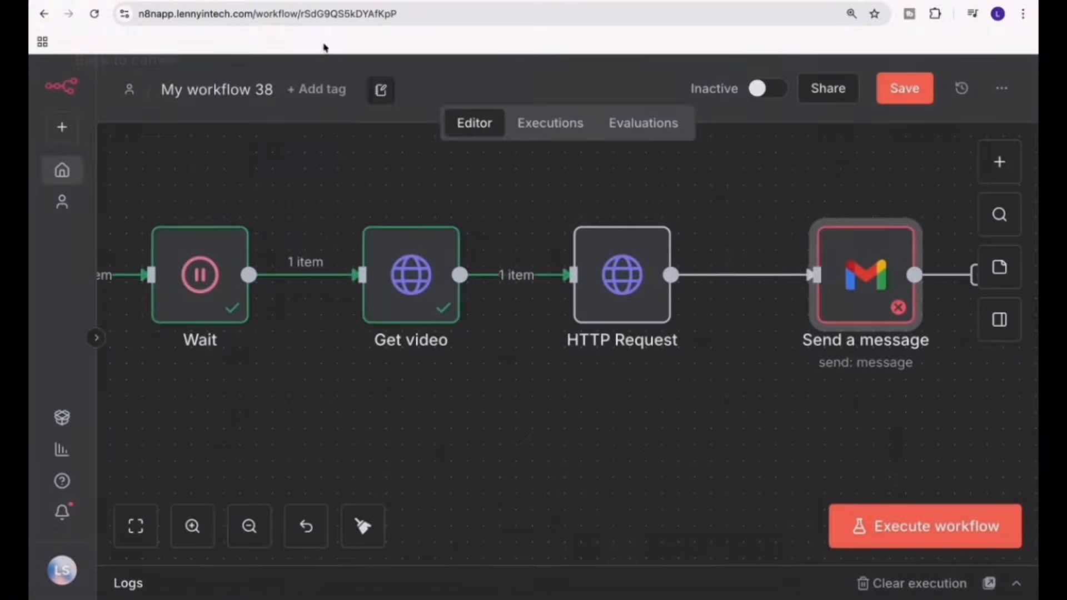
Save the workflow and execute it from the Schedule Trigger through to the Gmail message.
click(904, 88)
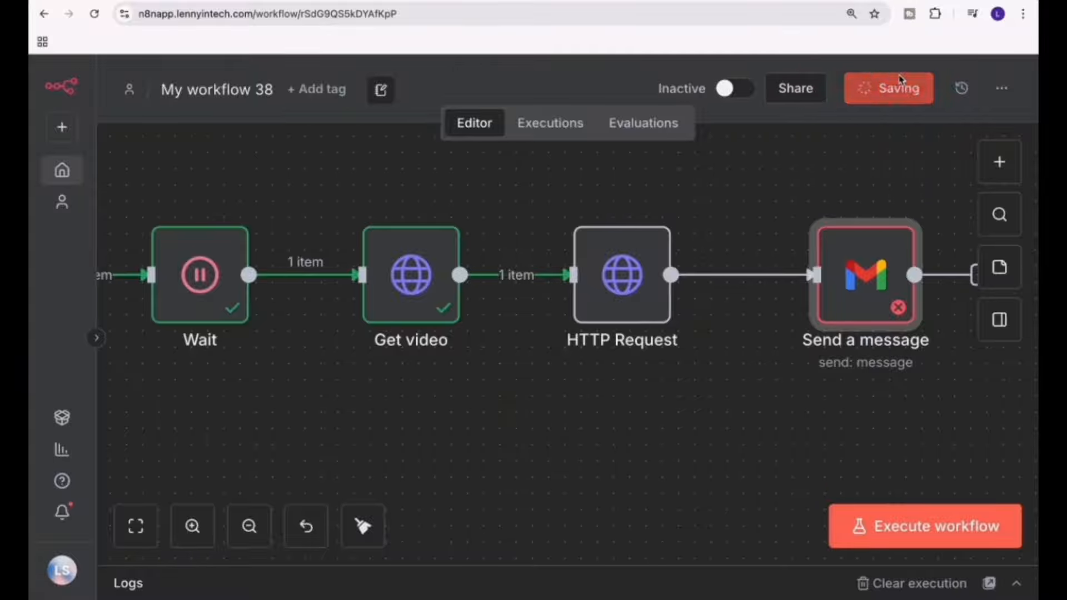
scroll(472, 358, left, 15)
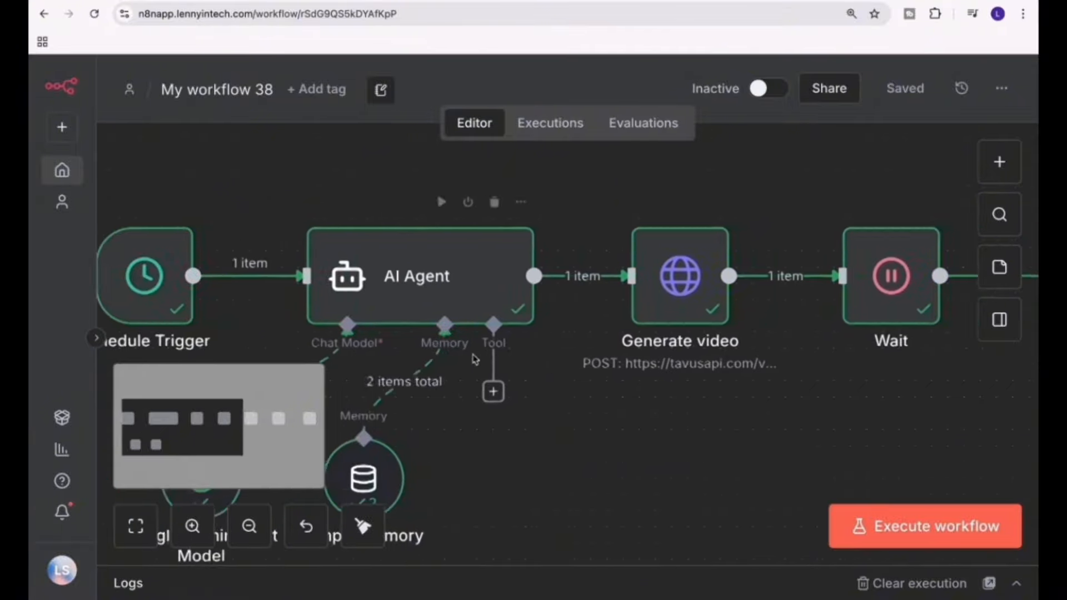
scroll(475, 358, right, 10)
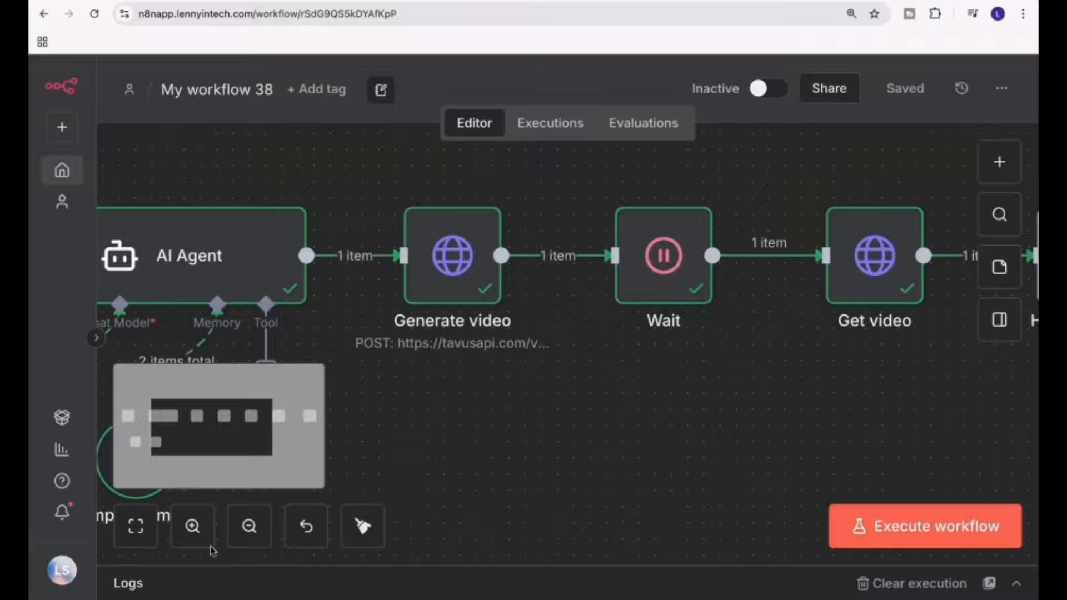
click(143, 529)
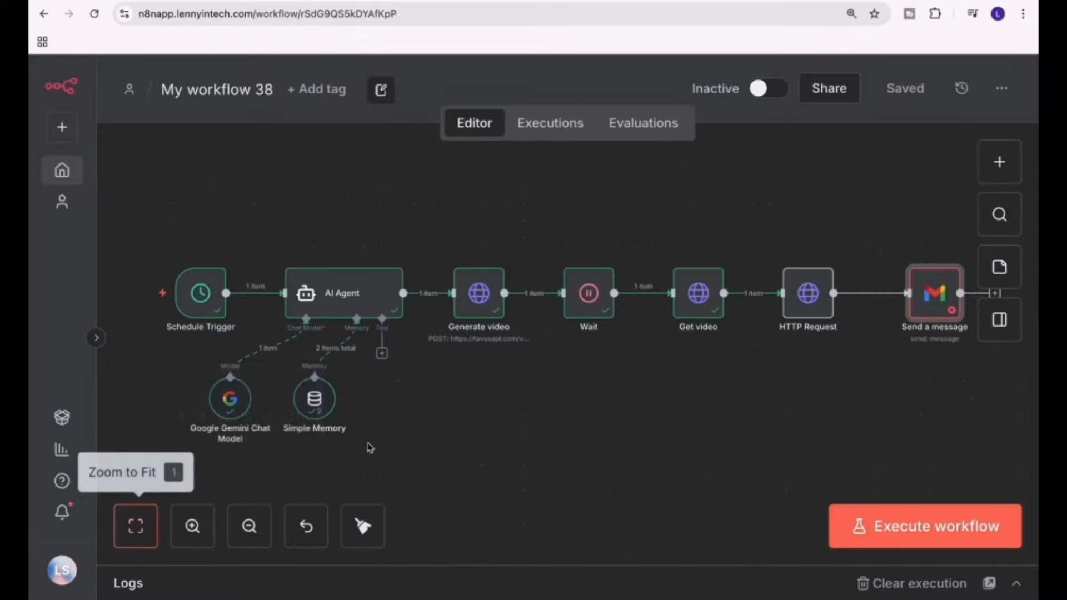
click(905, 532)
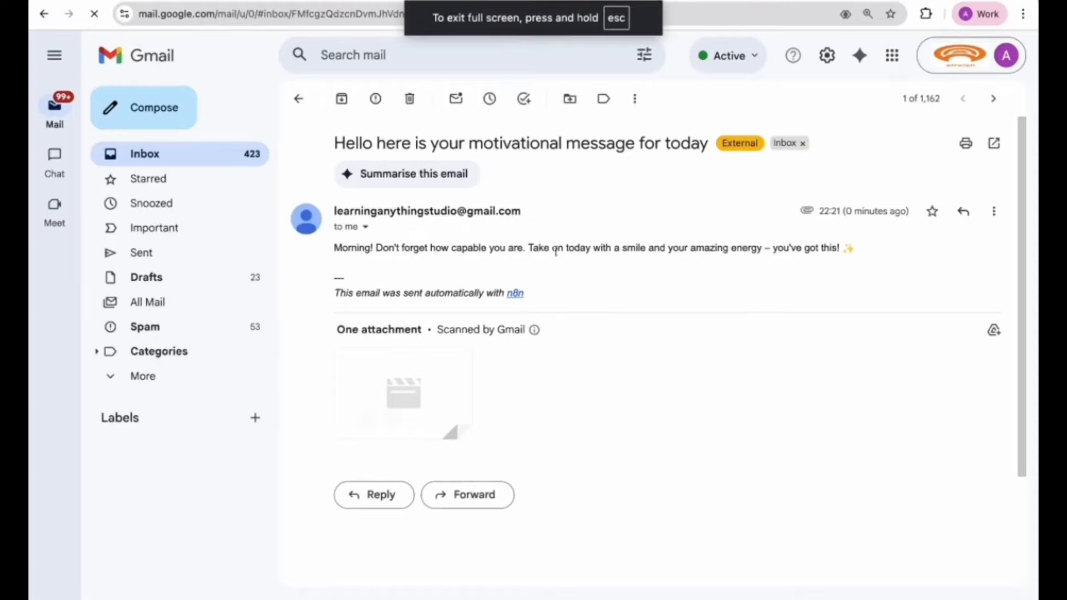
mouse_move(428, 388)
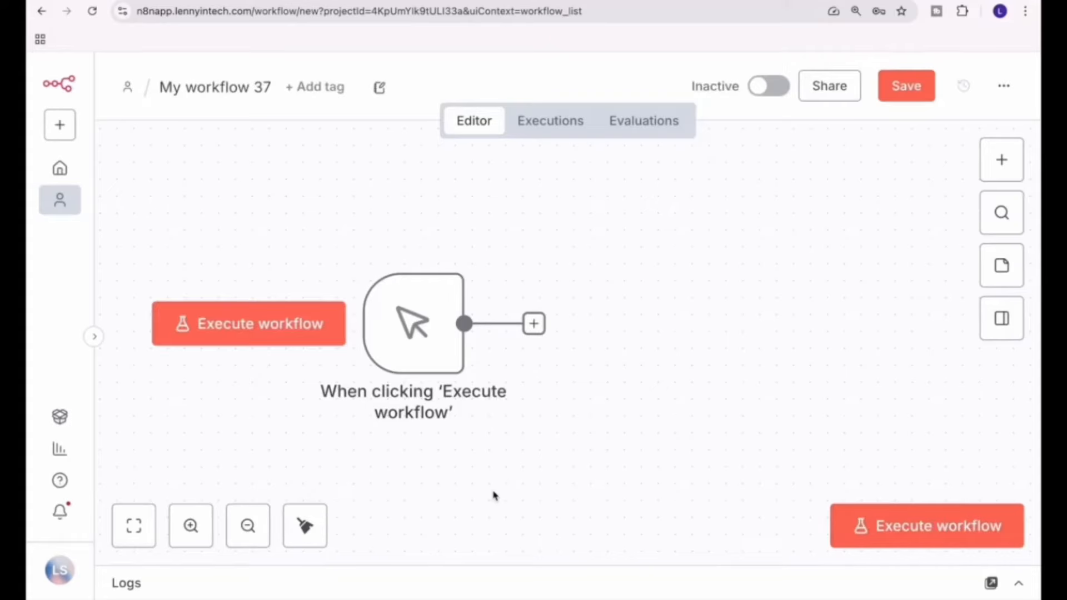
Search the nodes for code and add a Code in JavaScript node to My workflow 37.
click(1000, 166)
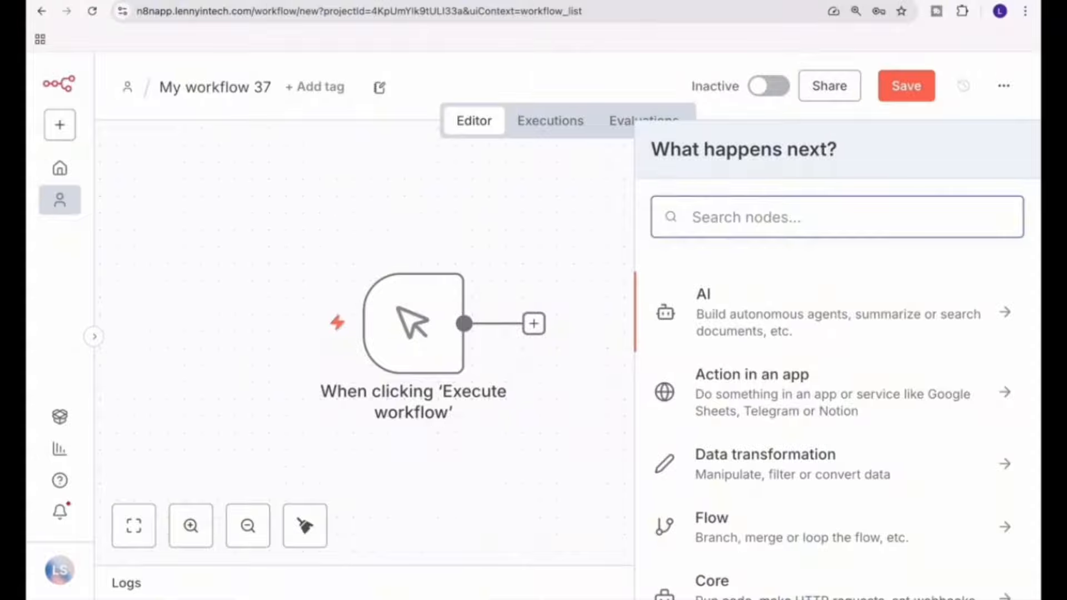
text(code)
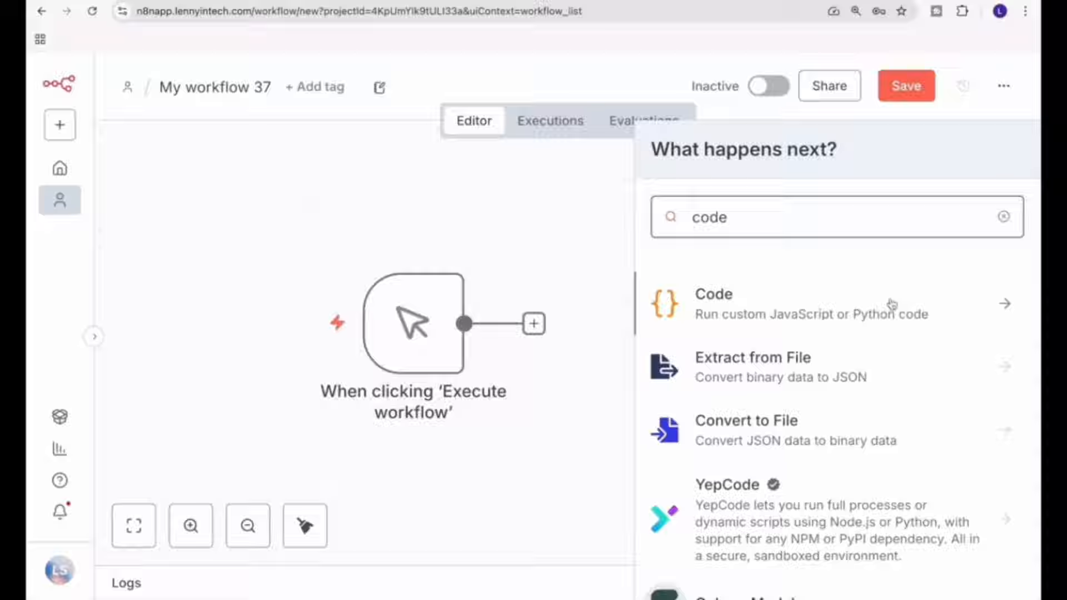
click(887, 303)
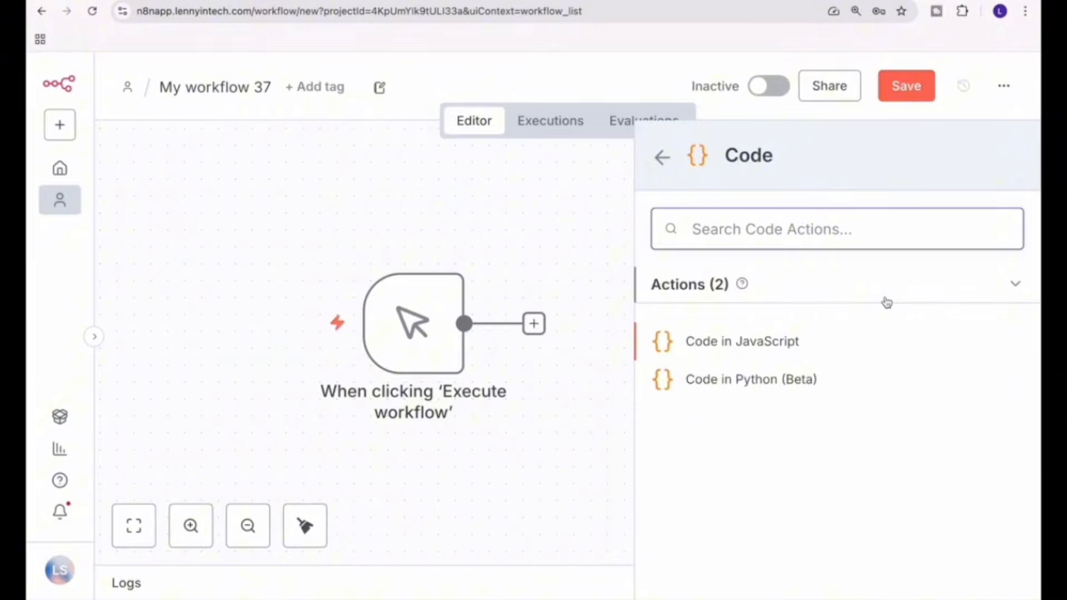
click(722, 344)
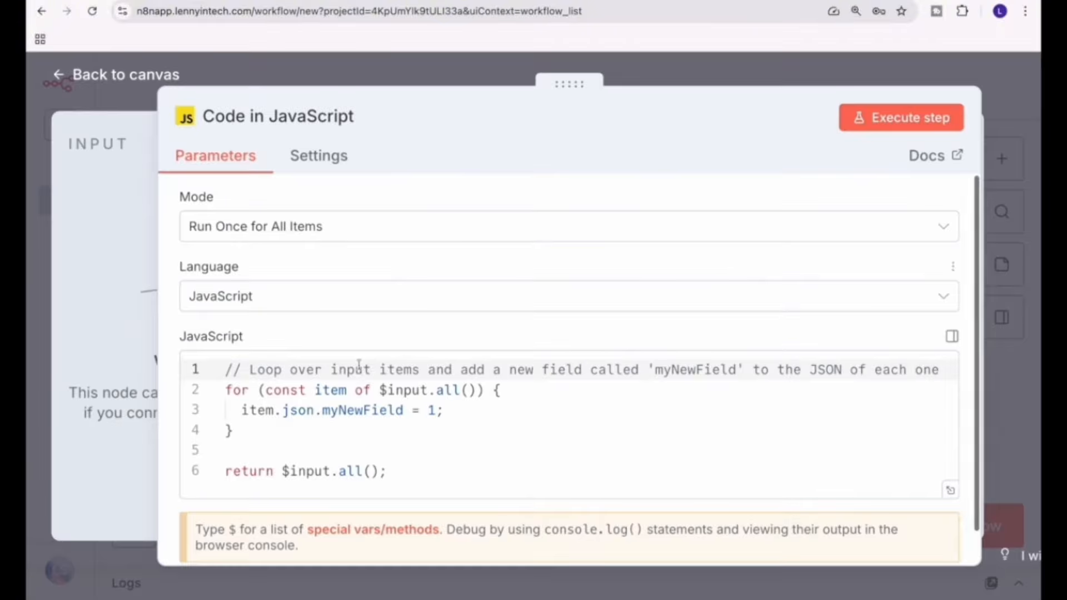
Examine the default JavaScript in the Code node and select all of its lines.
click(313, 411)
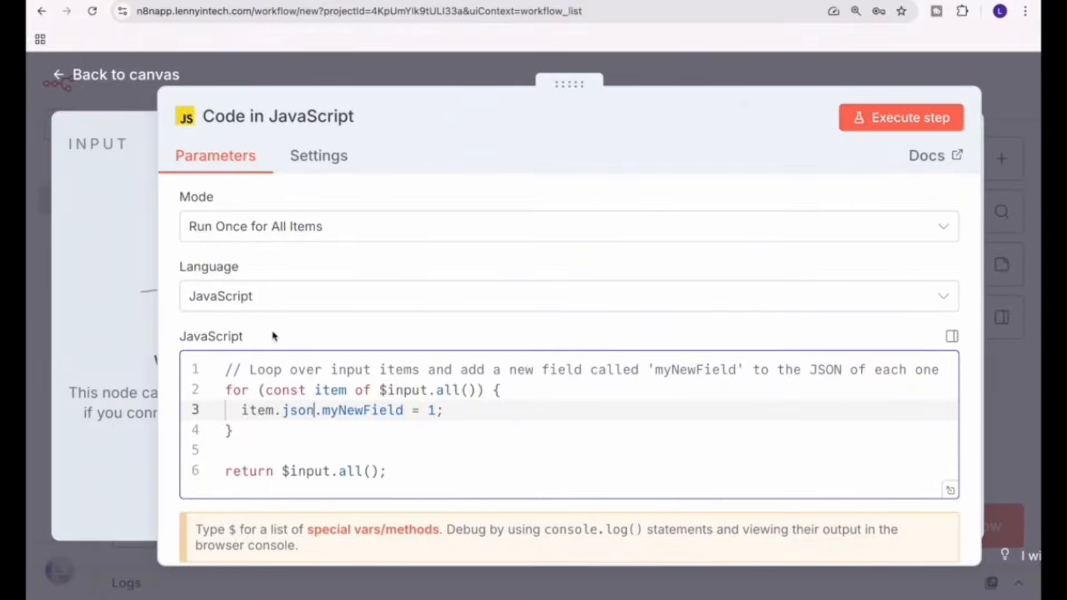
click(216, 373)
click(222, 371)
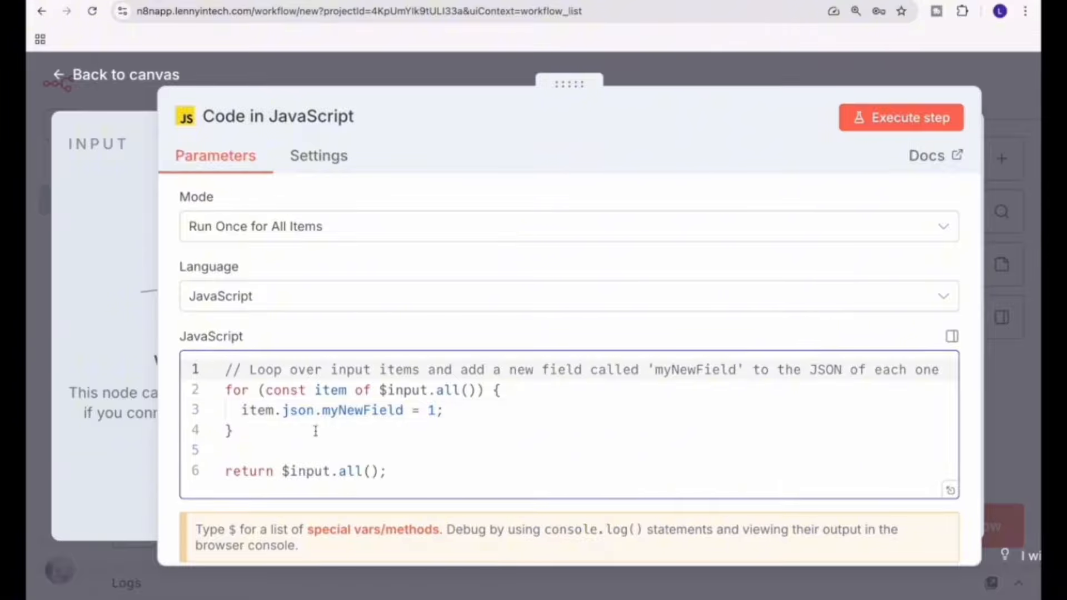
drag(405, 470, 212, 373)
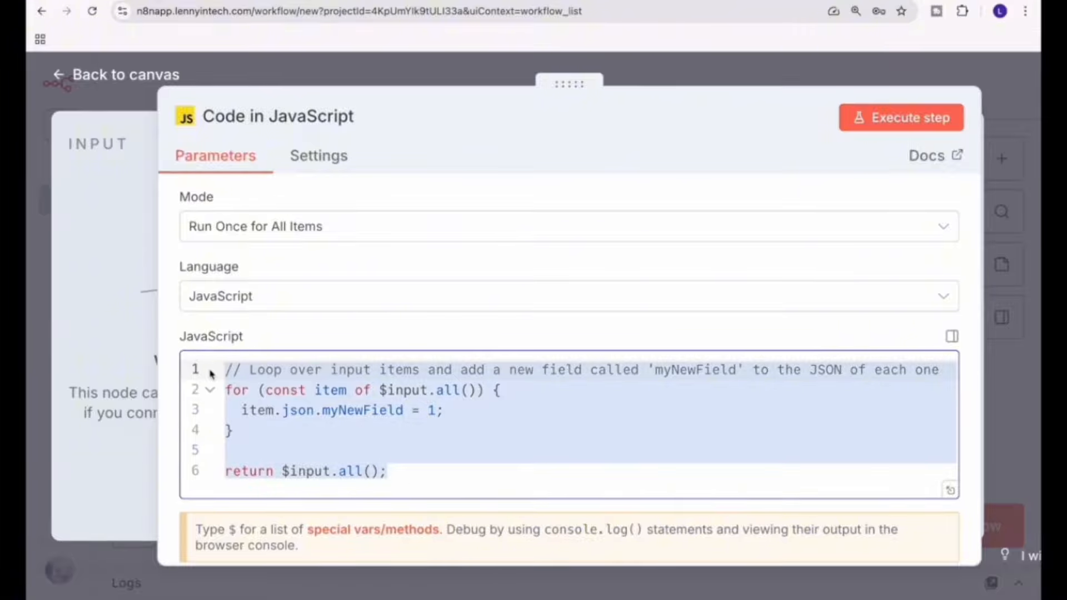
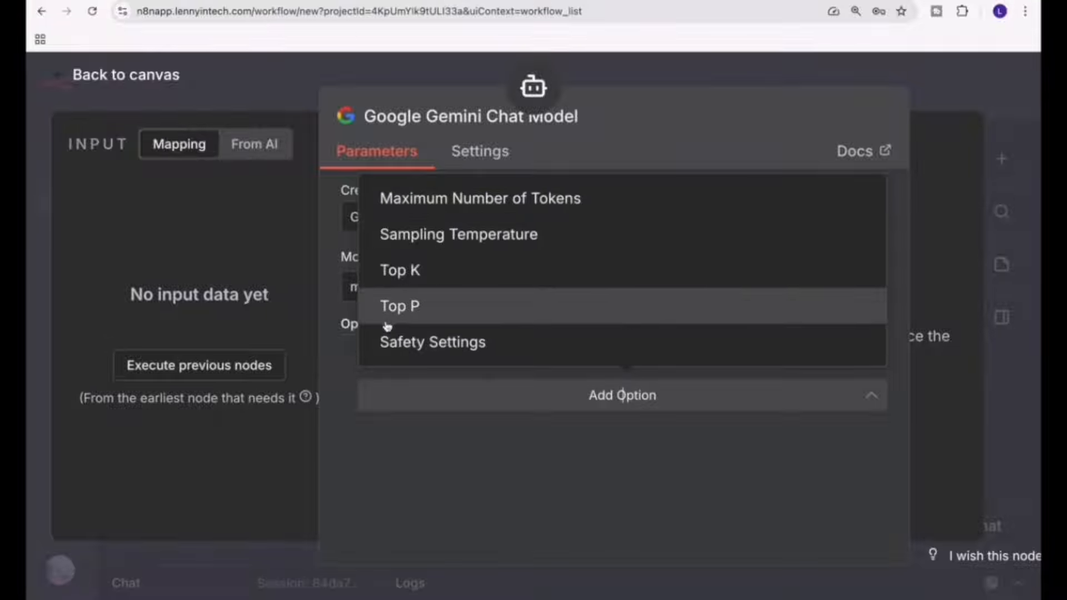
Close the Google Gemini Chat Model settings and attach a Simple Memory node to the AI Agent's memory connection.
click(401, 355)
key(Escape)
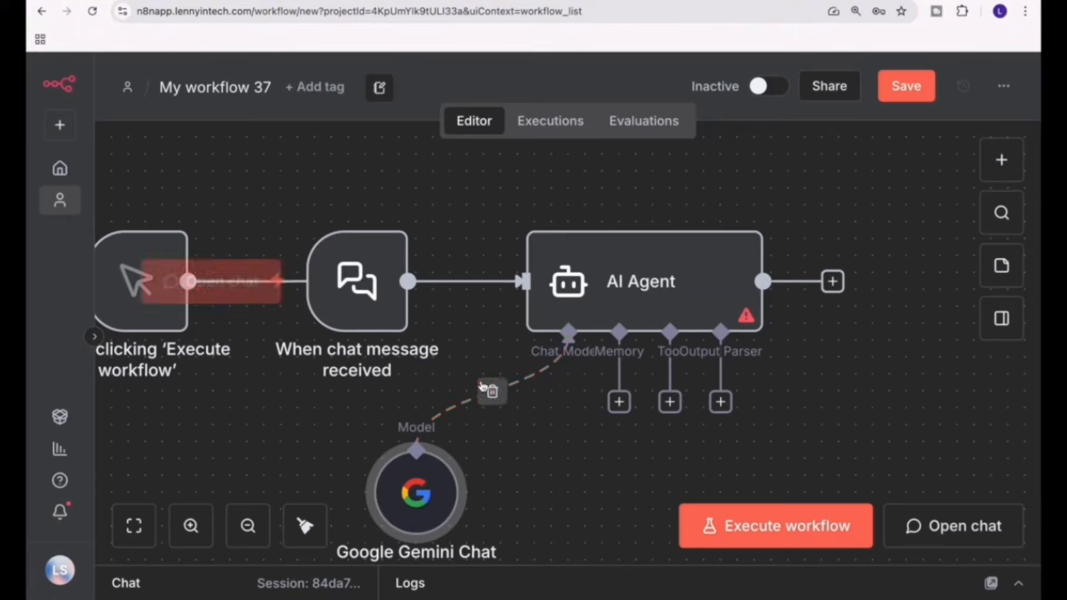
click(618, 402)
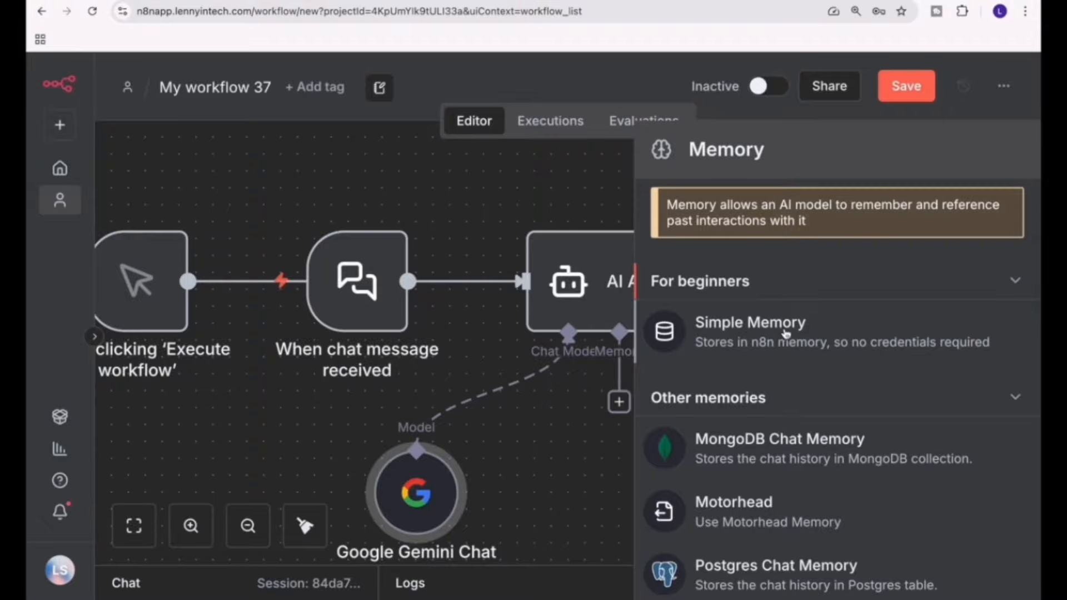
scroll(794, 457, down, 1)
scroll(794, 457, down, 3)
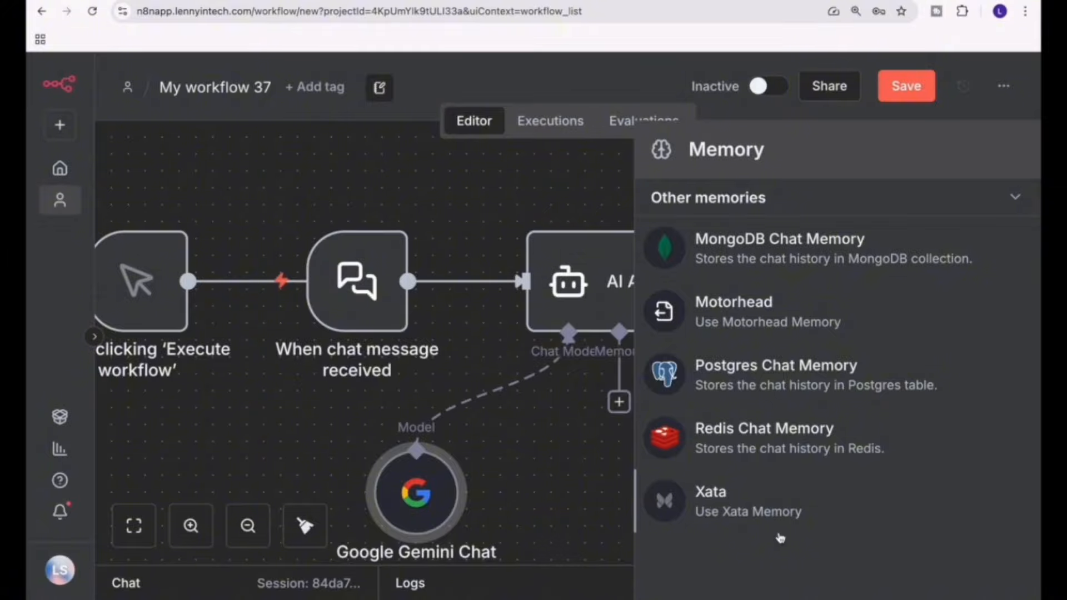
scroll(780, 538, up, 4)
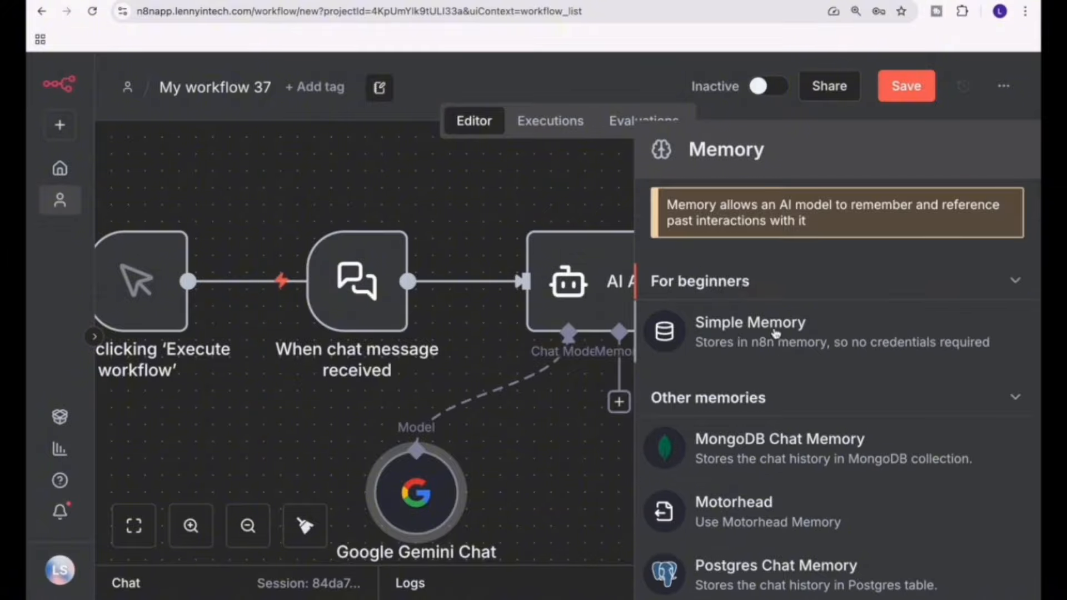
click(744, 329)
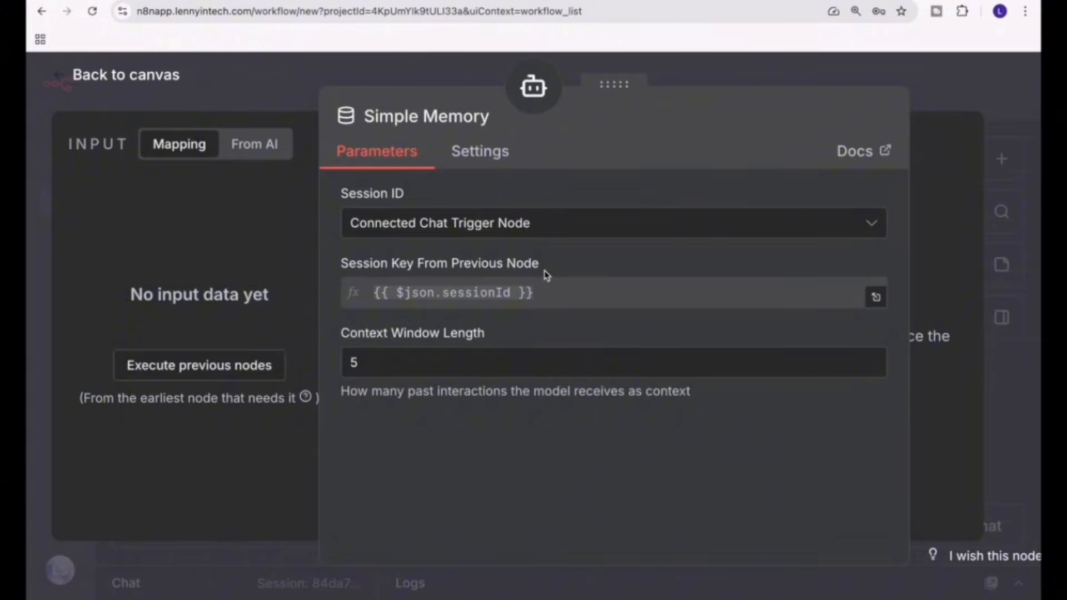
key(Escape)
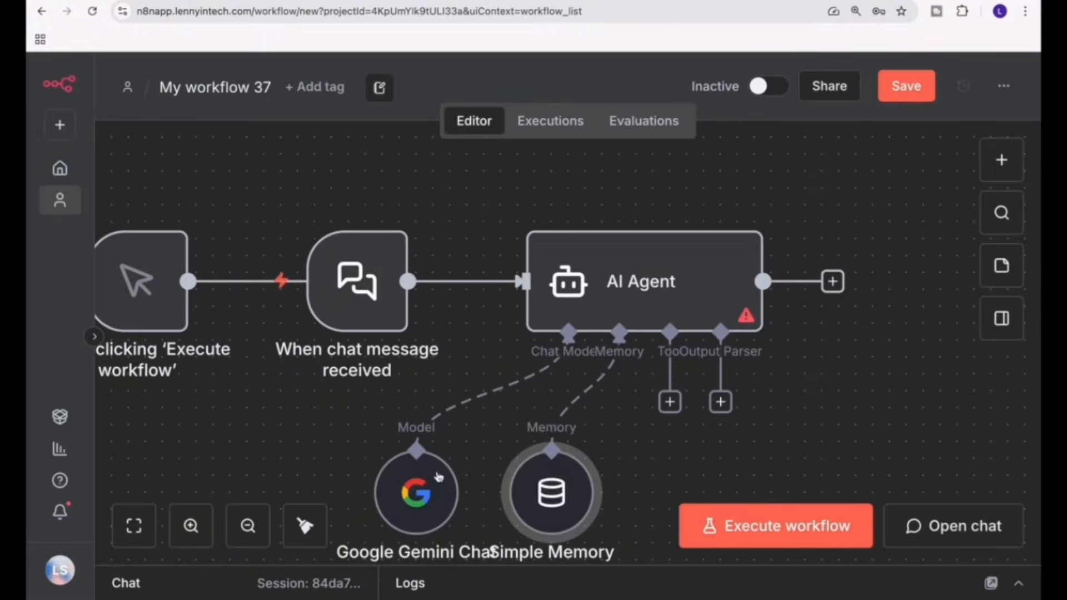
Replace the AI Agent's Google Gemini Chat Model with an OpenAI Chat Model found by searching for ope.
click(492, 391)
click(417, 424)
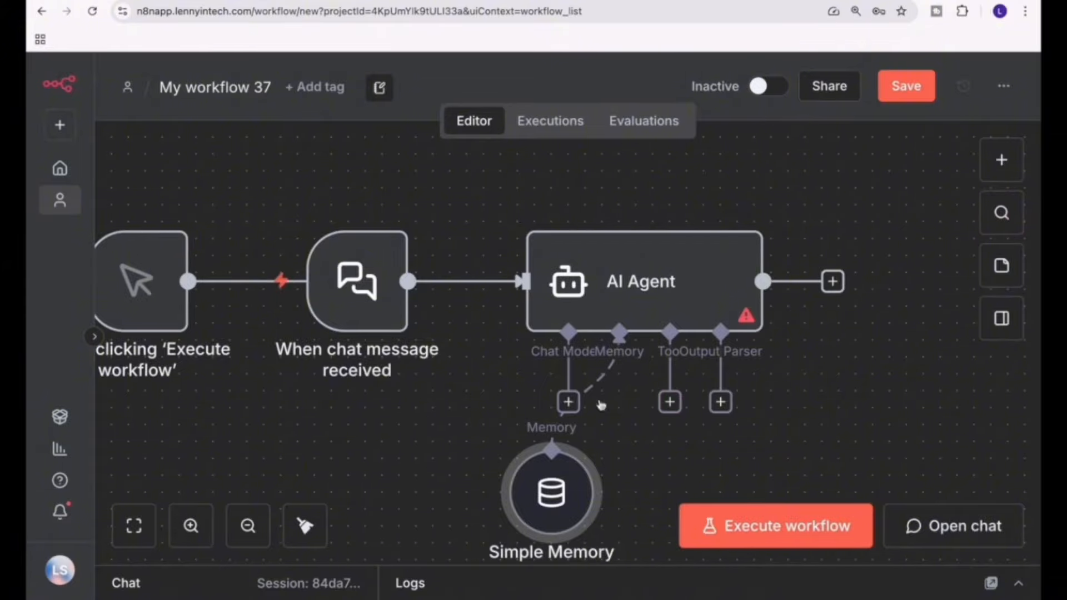
click(567, 402)
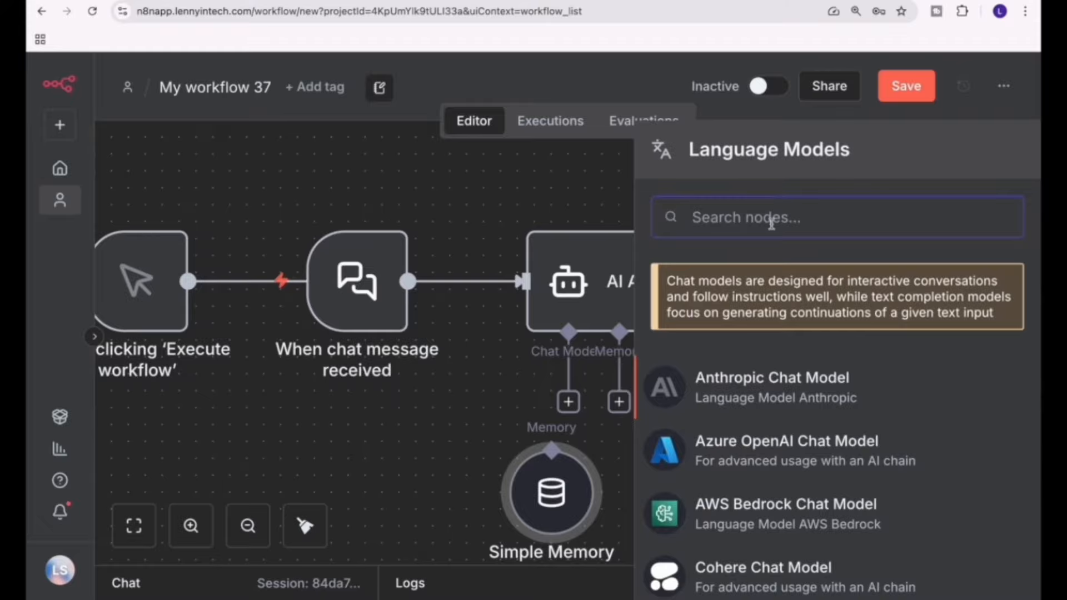
text(ope)
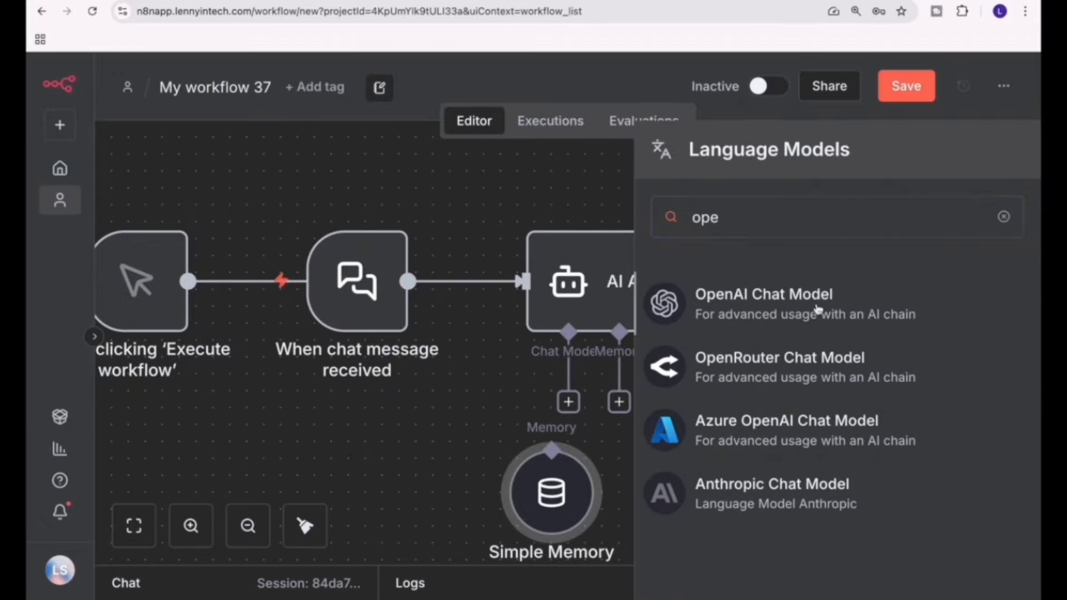
click(816, 305)
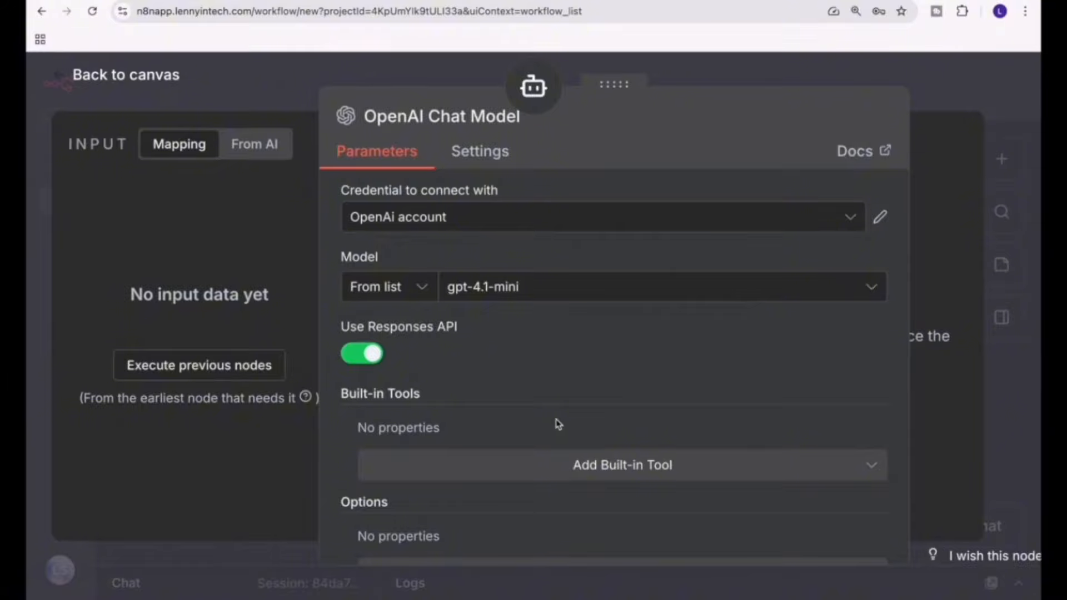
Examine the OpenAI Chat Model's credential choices, model list and built-in tools, and return to the canvas.
click(459, 226)
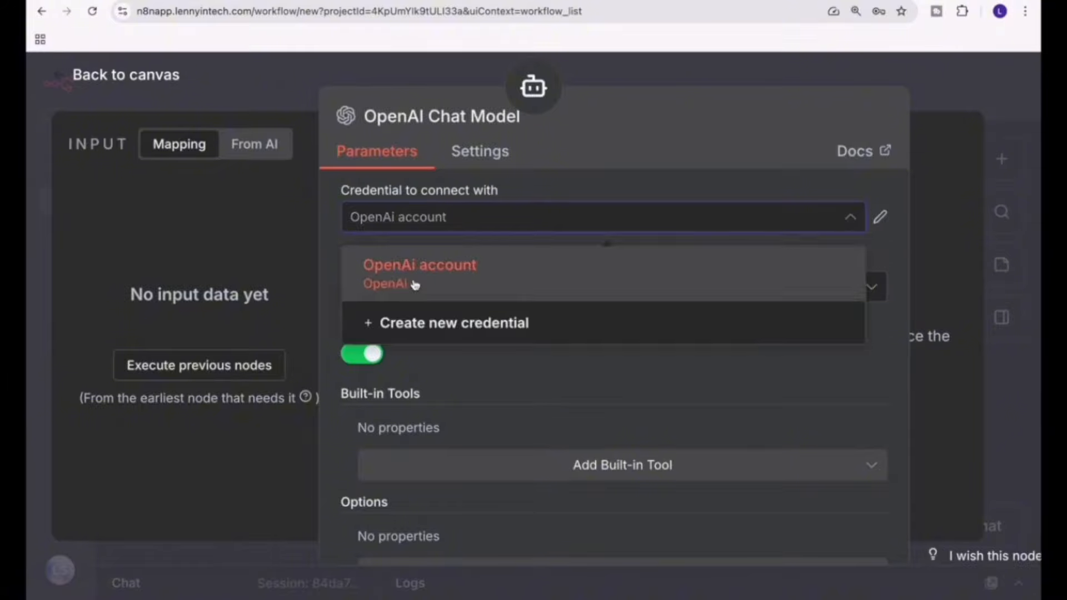
click(451, 437)
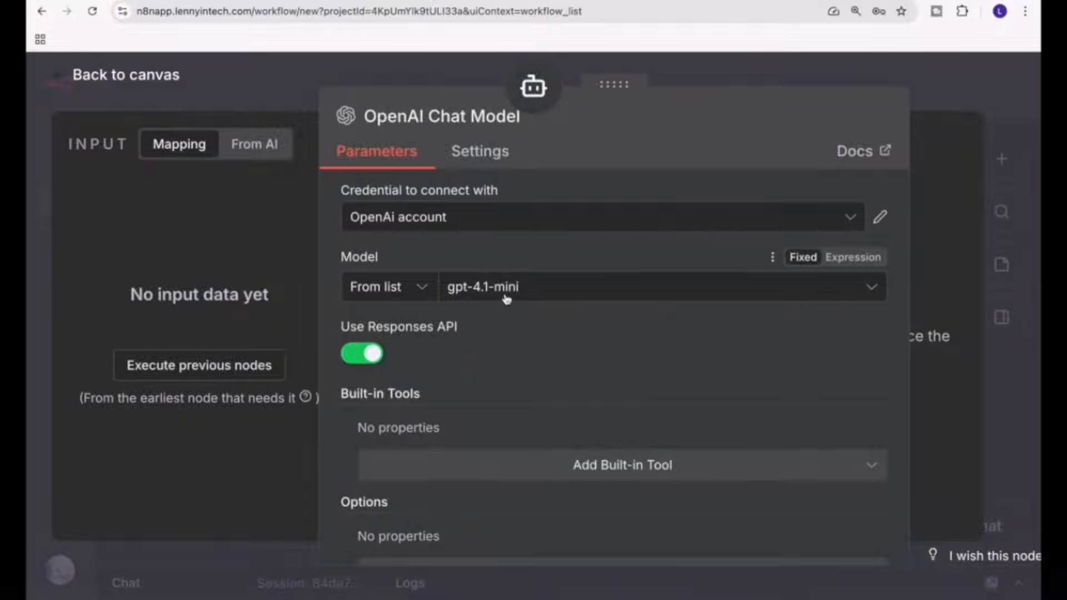
click(506, 299)
scroll(478, 489, down, 1)
scroll(477, 511, down, 4)
scroll(476, 511, up, 3)
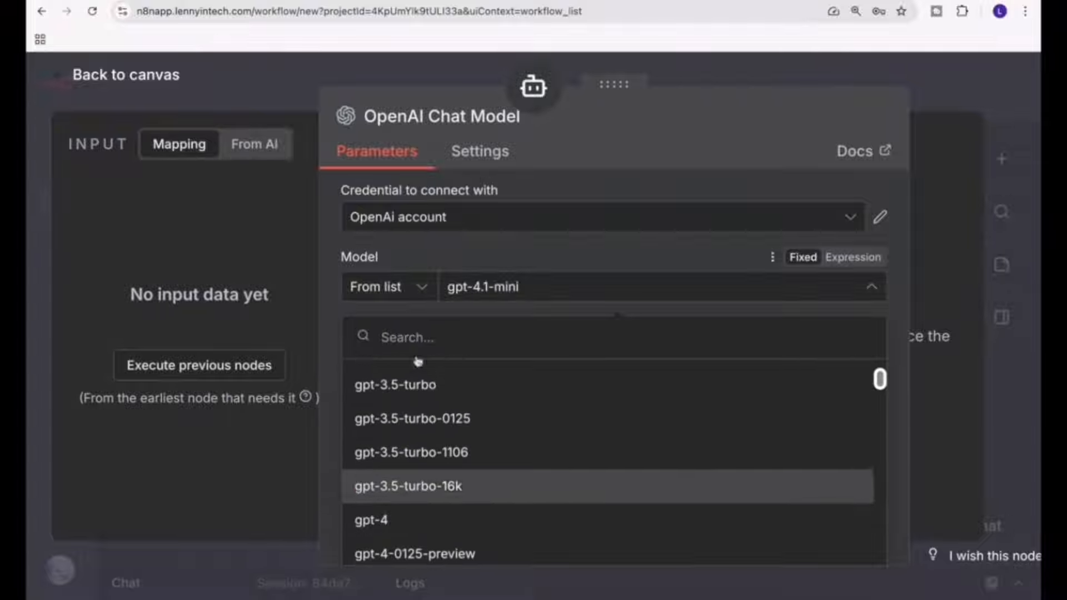
click(416, 258)
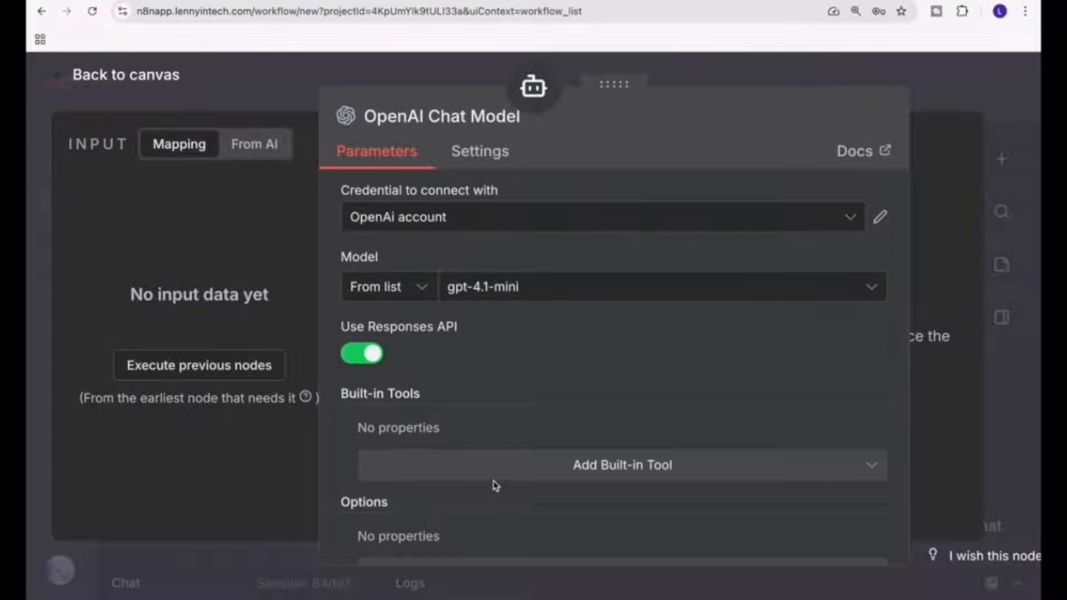
click(612, 475)
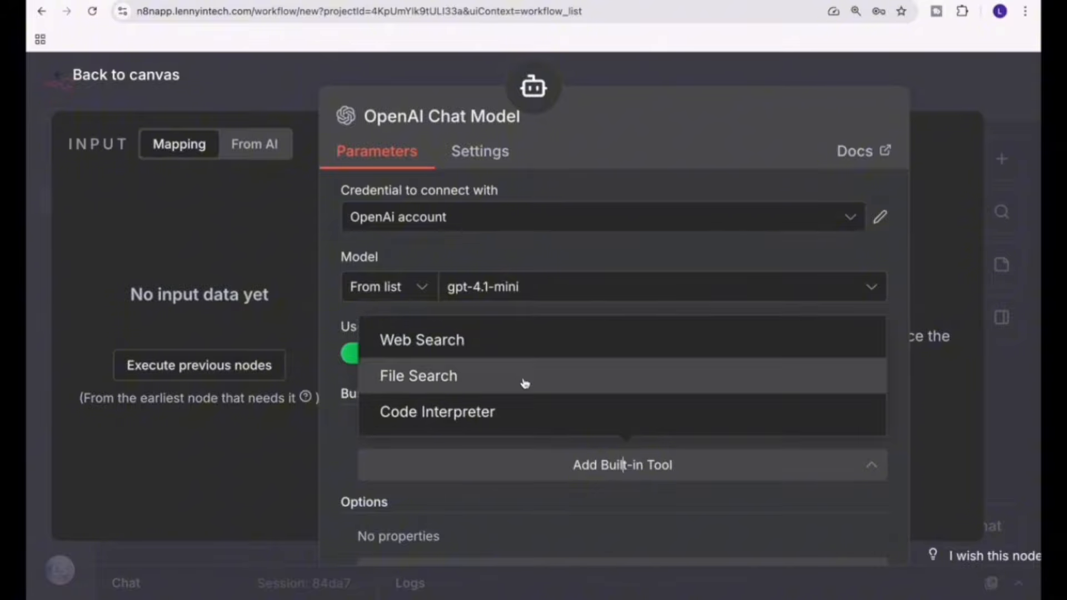
click(524, 514)
scroll(524, 511, down, 2)
click(211, 87)
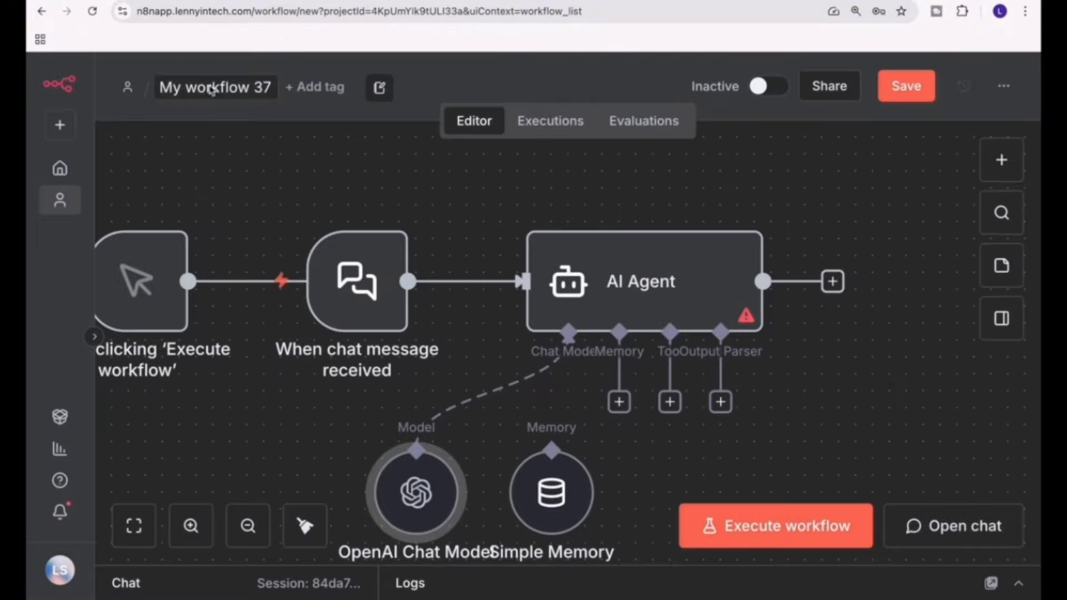
Open the AI Agent node and review its System Message option.
double_click(716, 303)
scroll(451, 389, down, 5)
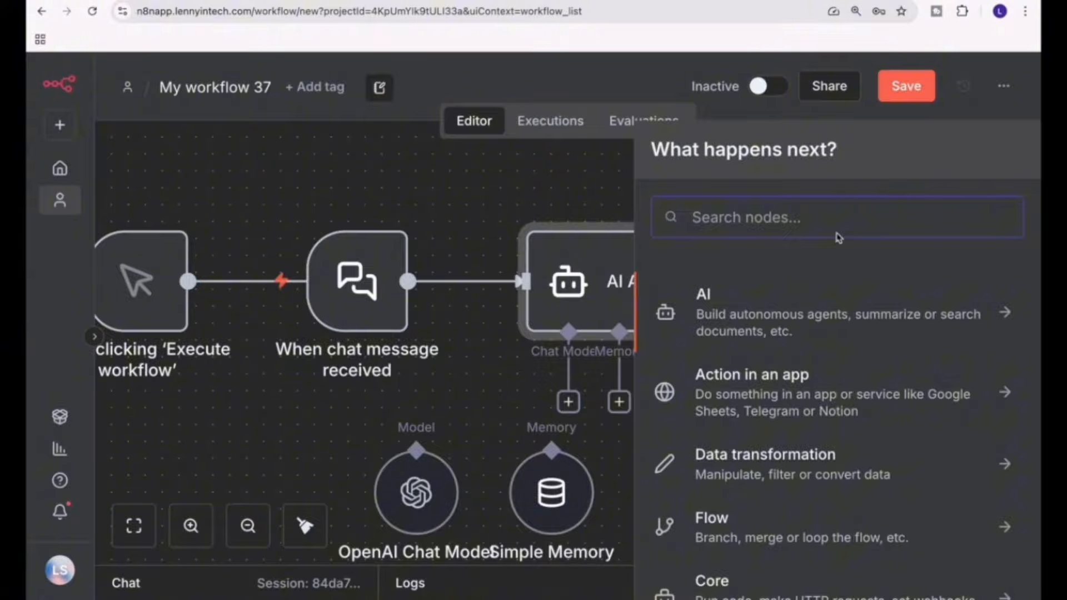
Try out a Hugging Face Inference Model node found by searching for hugg, and delete it from the canvas.
text(hugg)
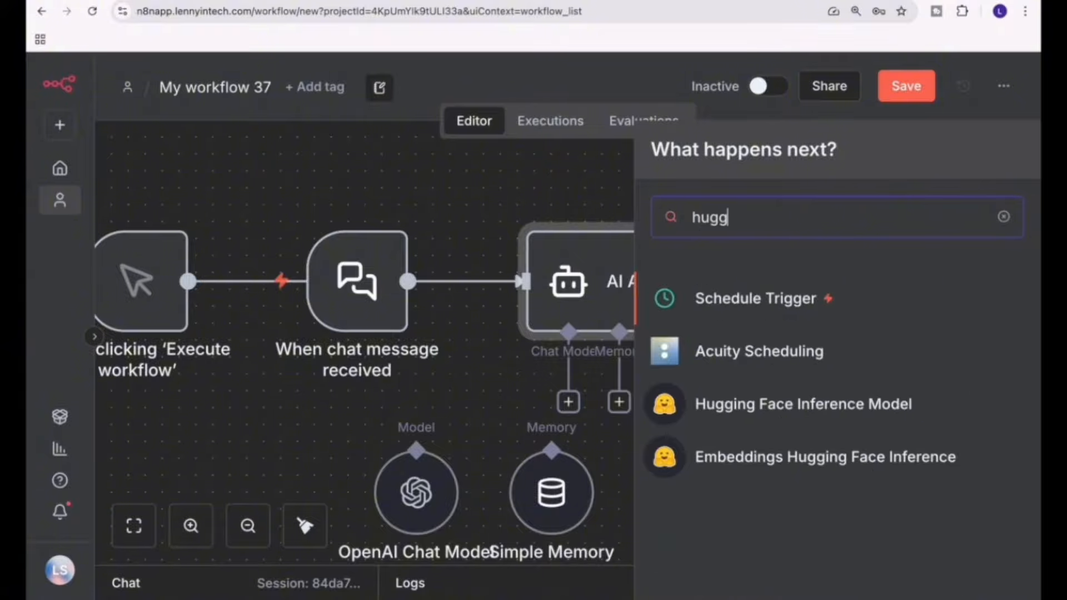
click(841, 417)
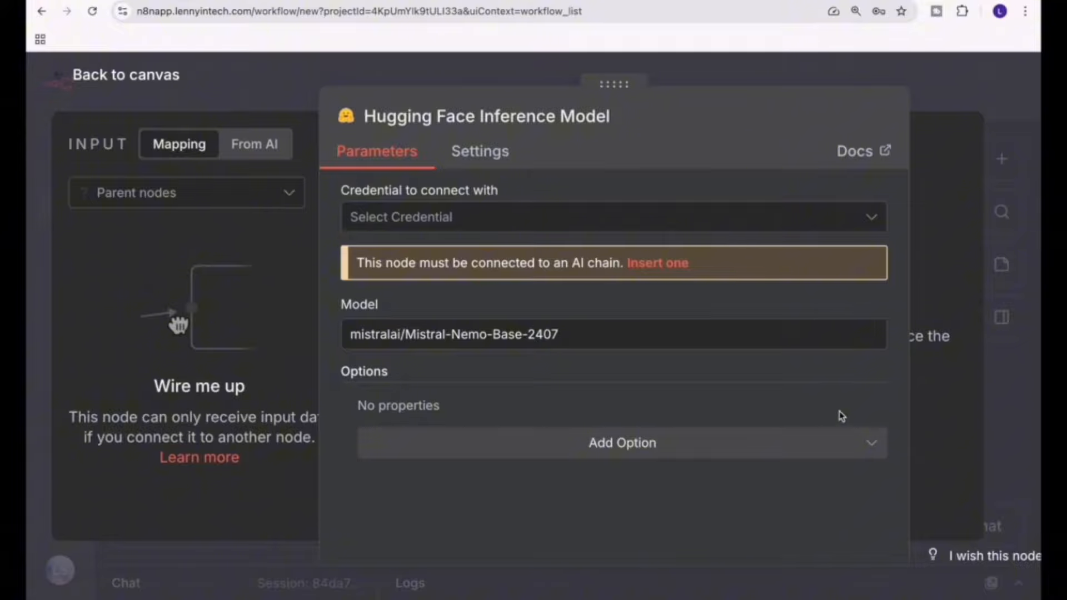
click(496, 227)
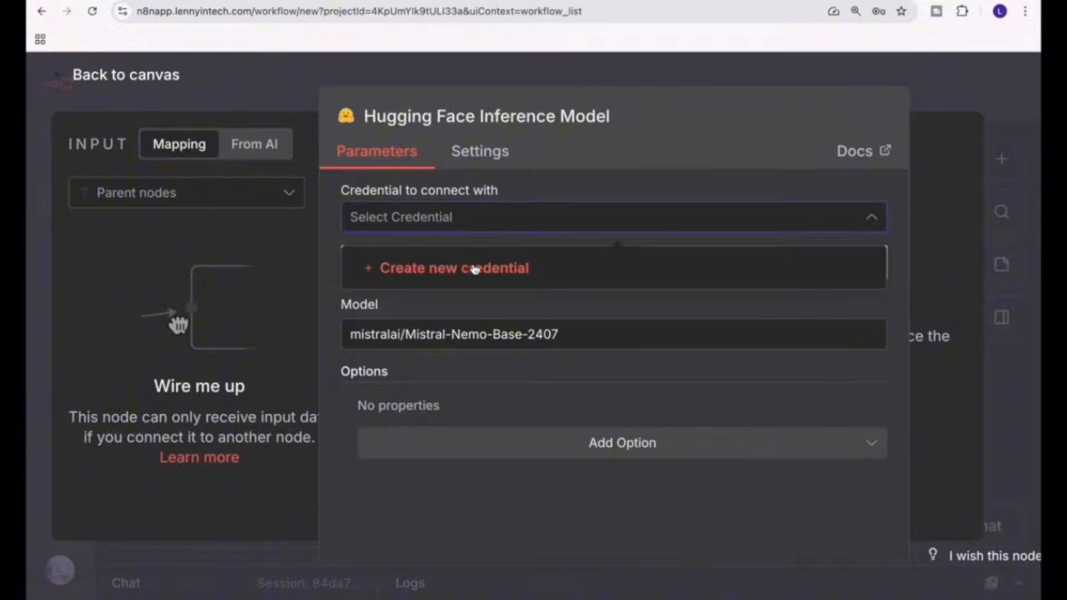
click(498, 336)
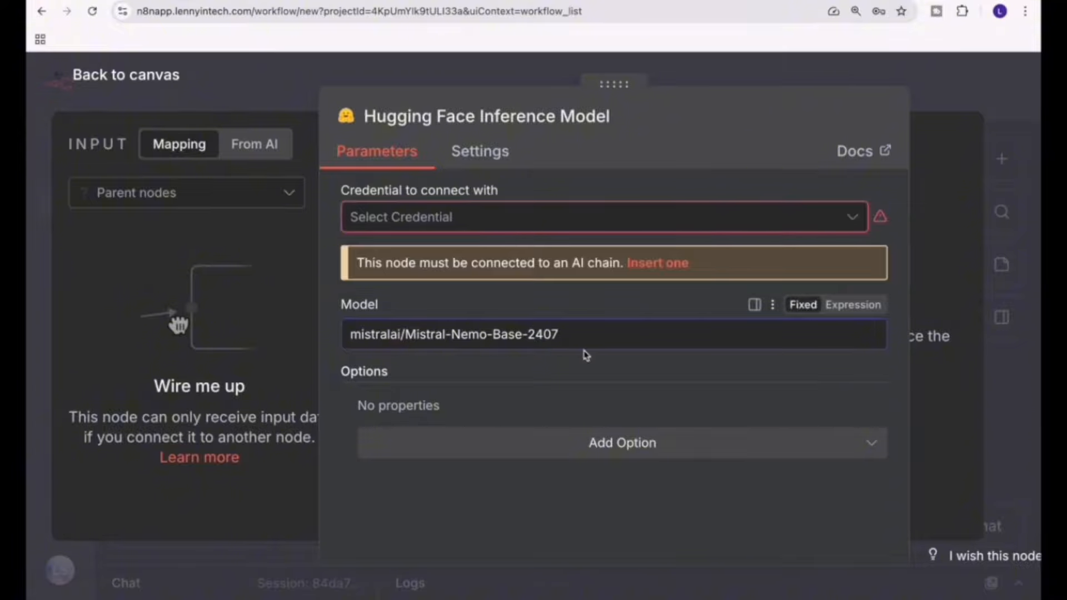
click(105, 85)
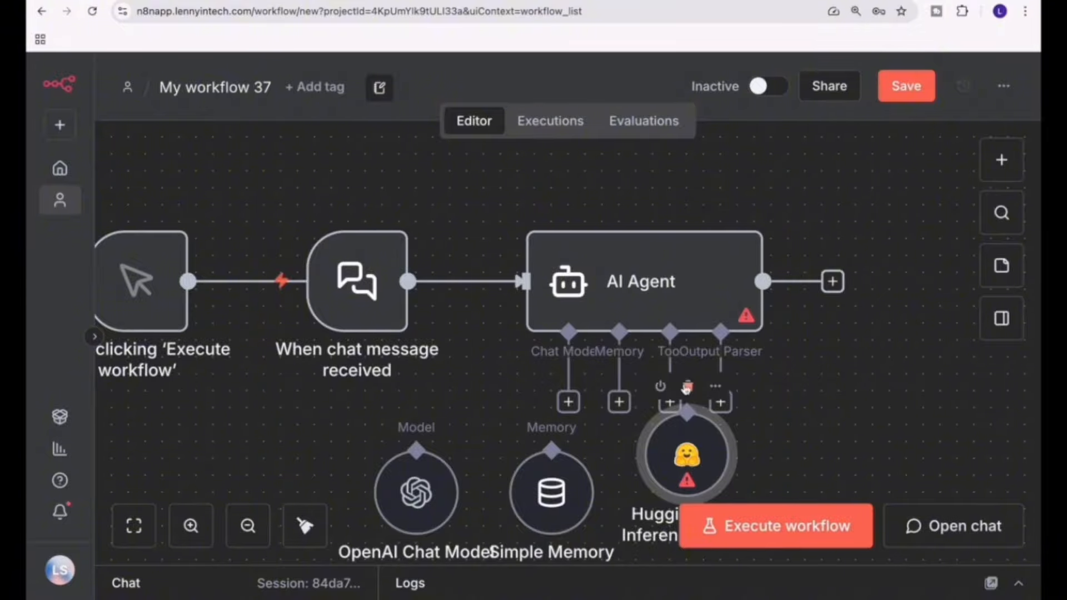
click(686, 387)
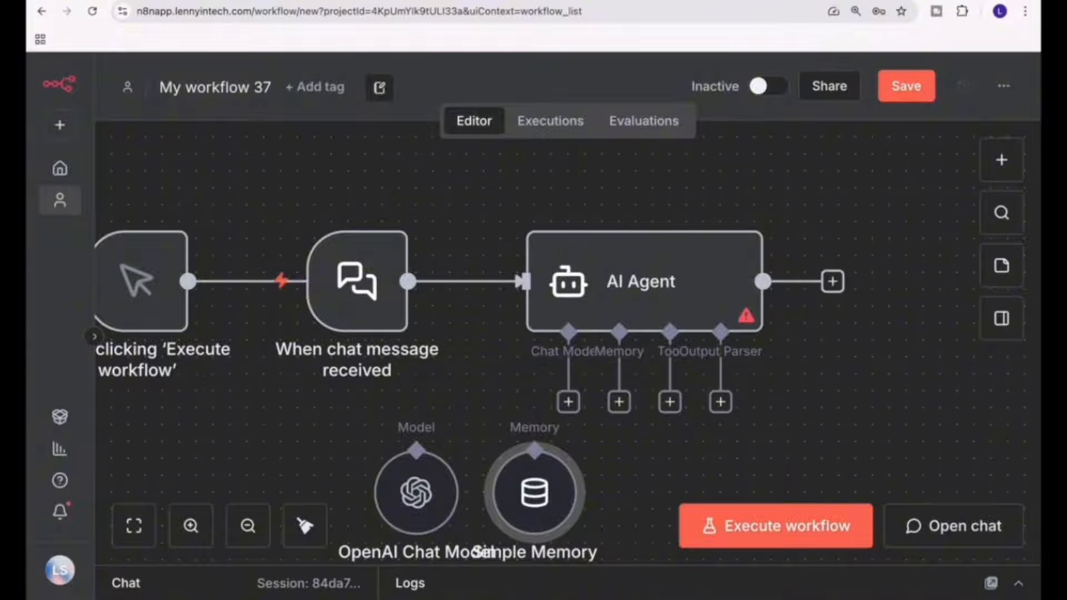
Reopen the AI Agent node in My workflow 37 and highlight its System Message text.
double_click(645, 306)
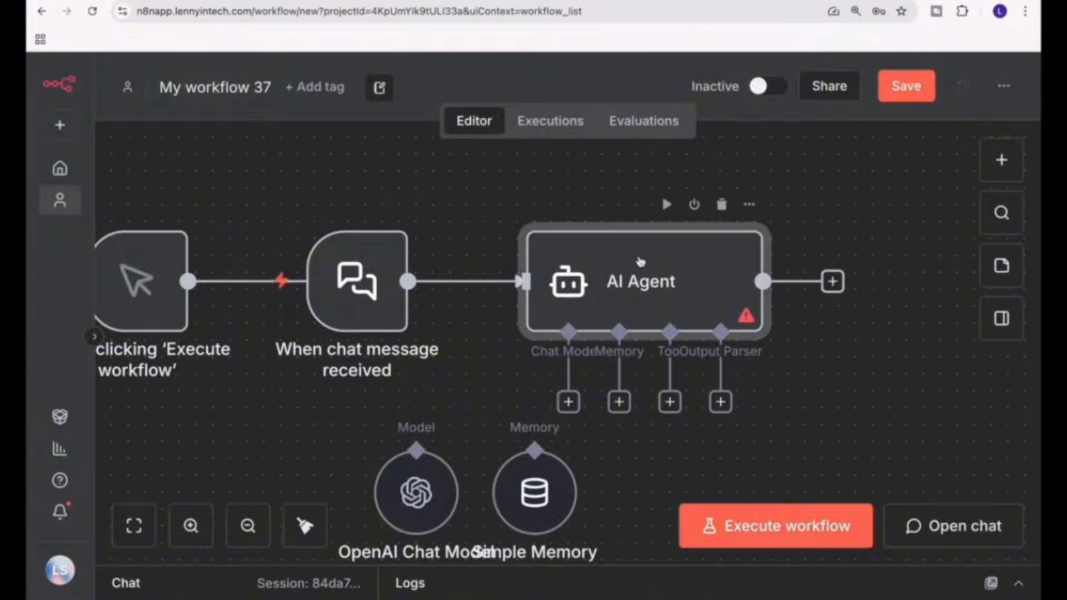
scroll(526, 422, down, 6)
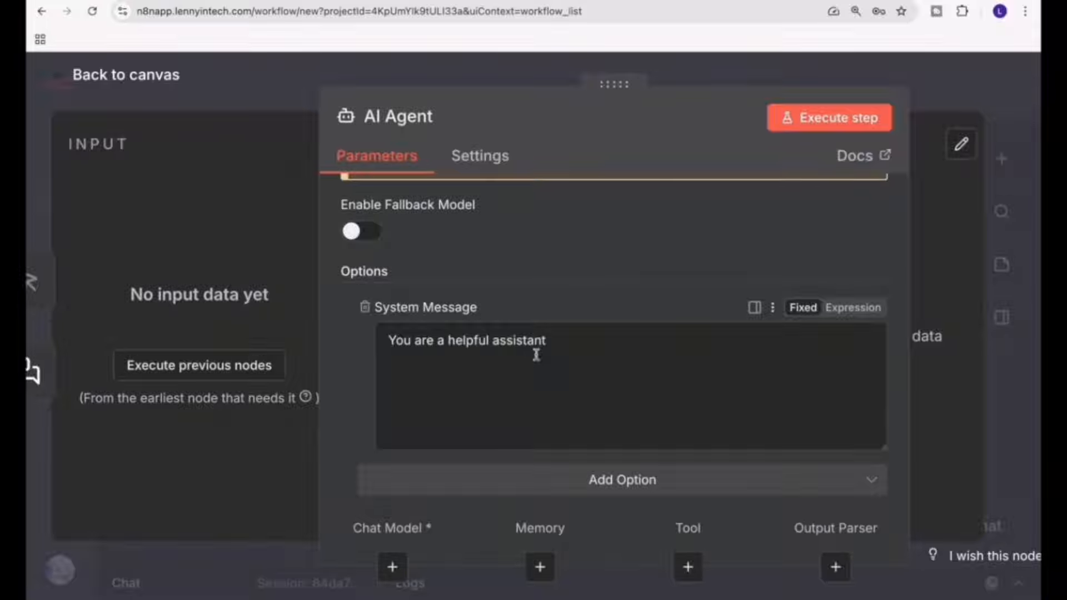
drag(577, 341, 393, 327)
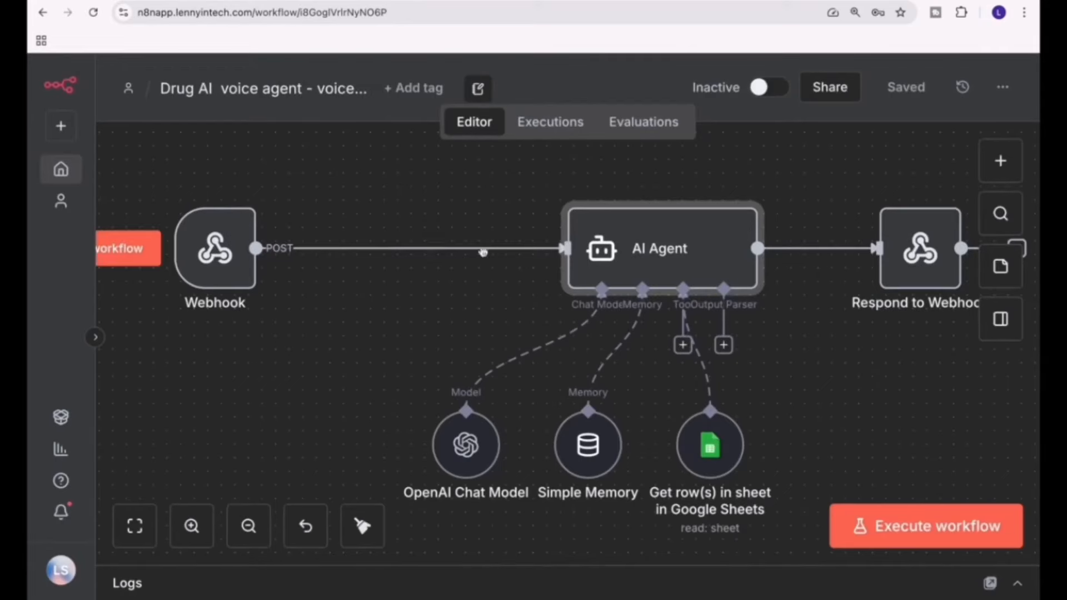
Examine the user prompt of the AI Agent in the Drug AI voice agent workflow, highlighting its fixed text and the drug_name expression.
double_click(648, 261)
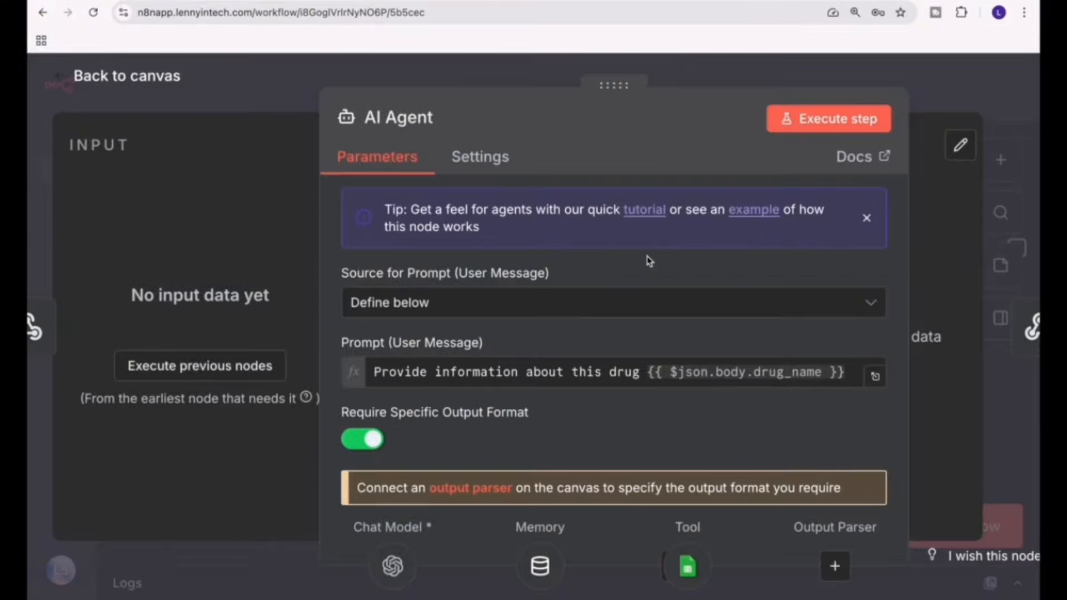
scroll(593, 447, down, 1)
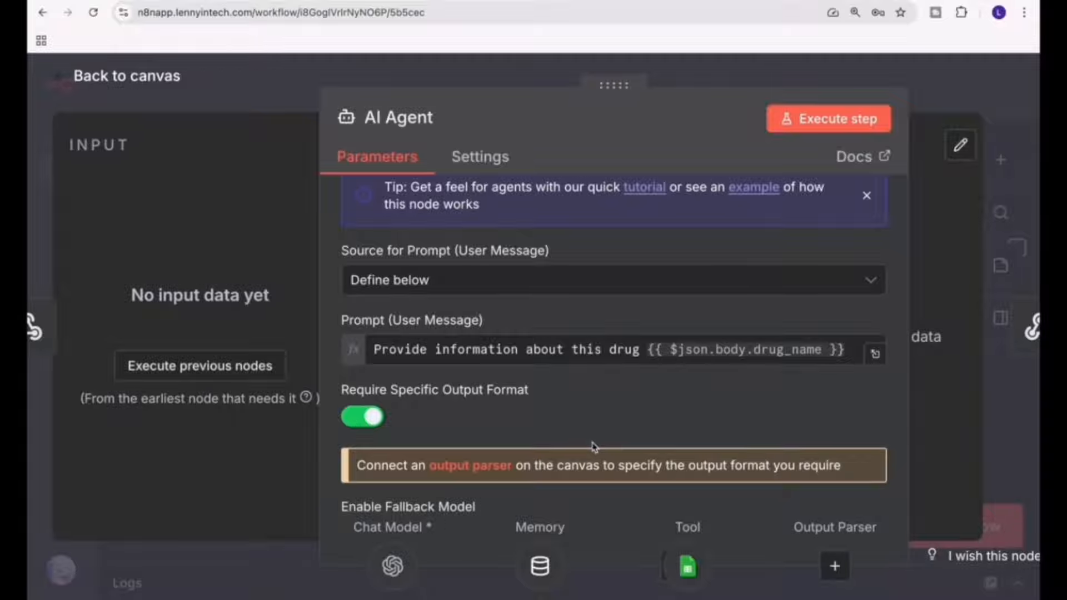
click(643, 350)
drag(643, 350, 371, 346)
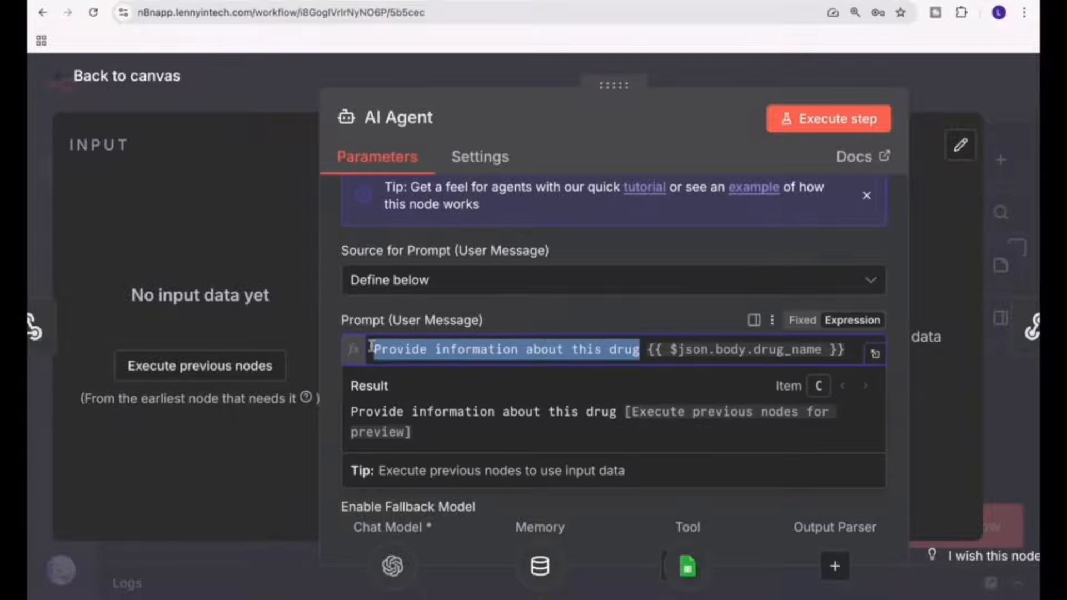
drag(845, 349, 647, 347)
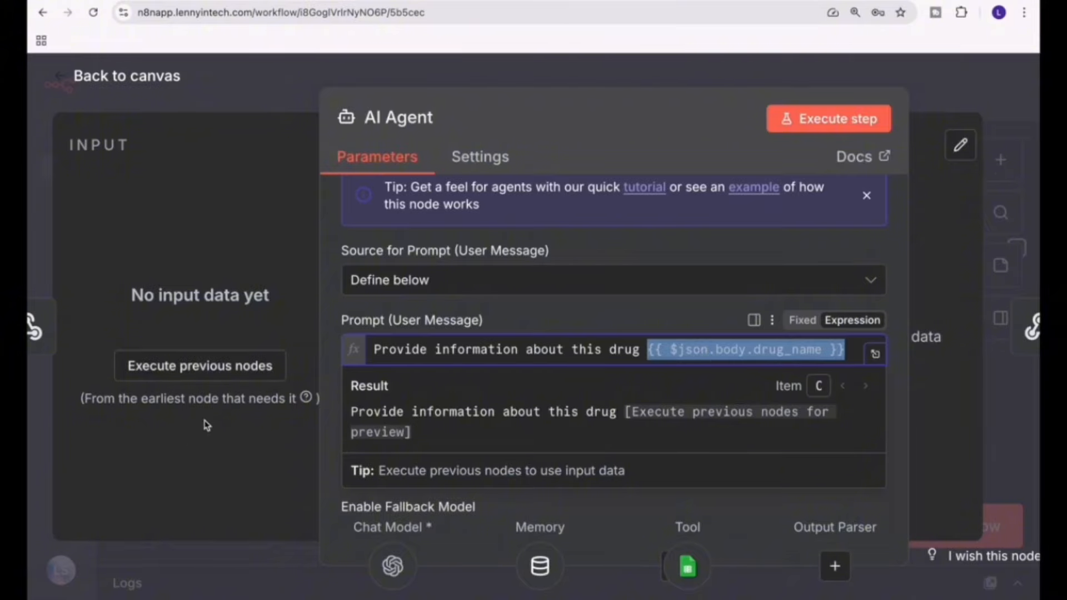
click(465, 317)
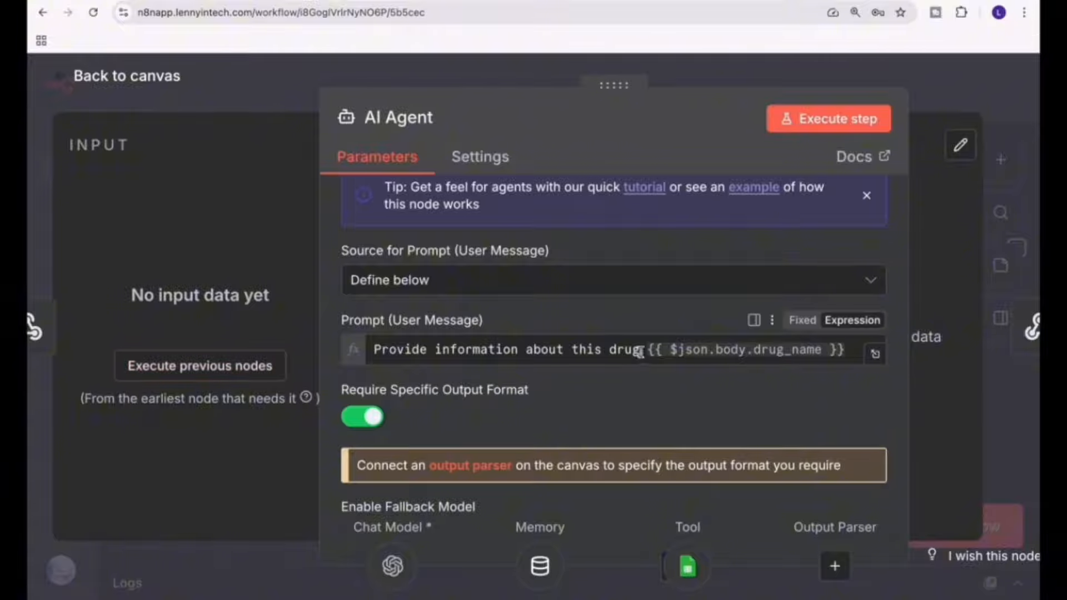
drag(646, 356, 840, 356)
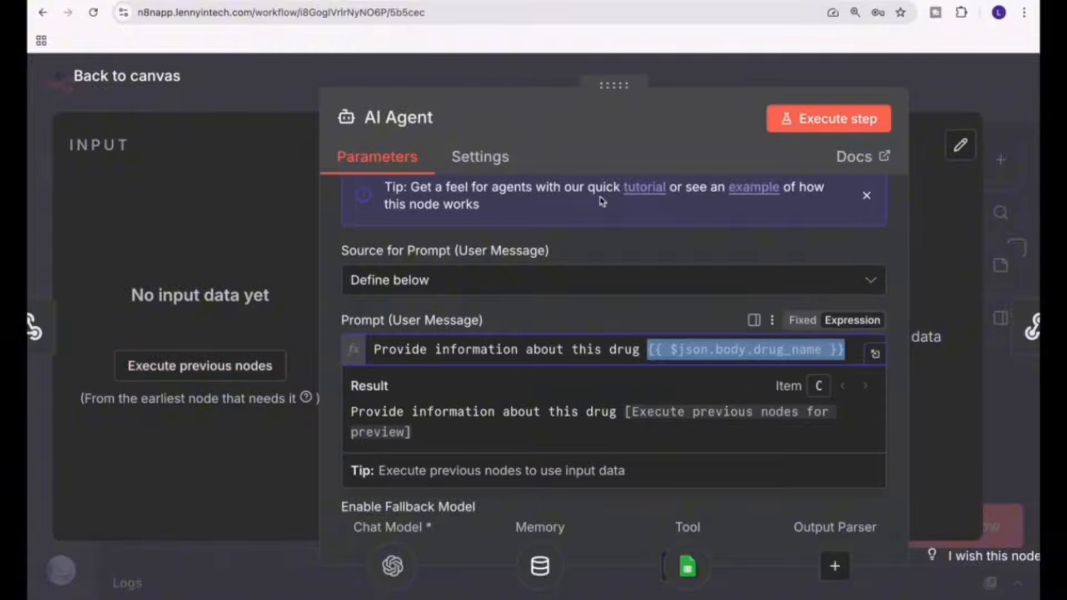